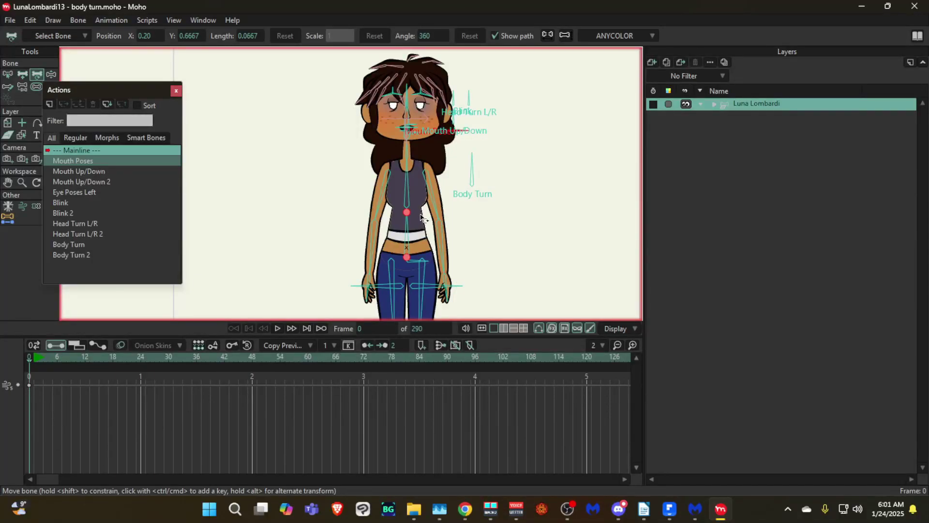
left_click_drag(422, 221, 422, 200)
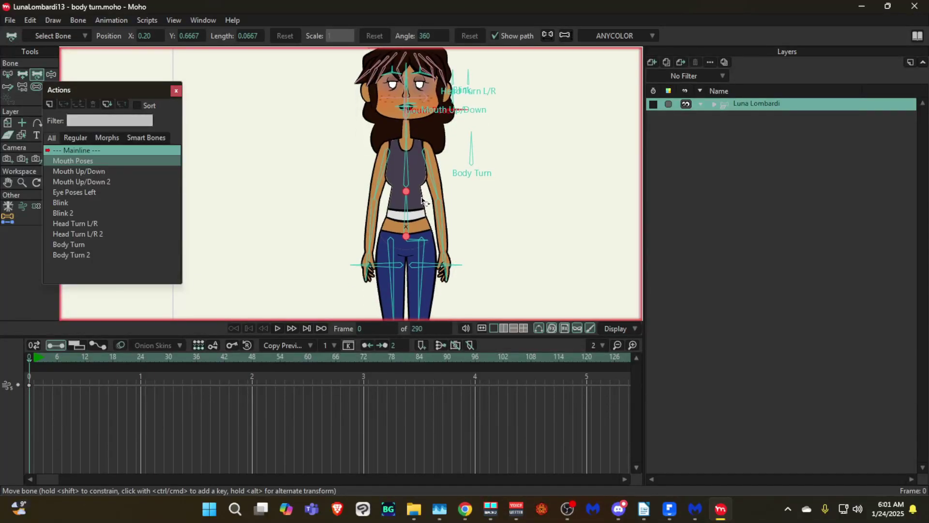
scroll(420, 196, "down", 3)
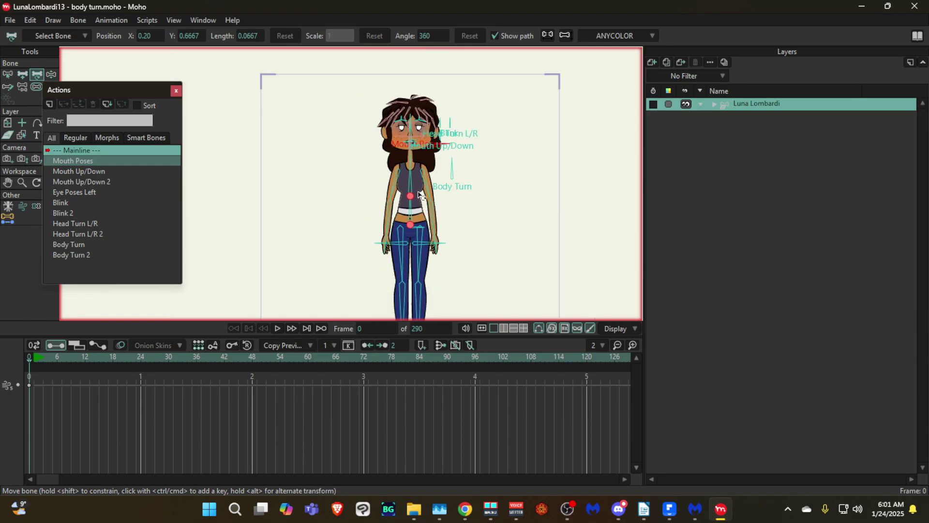
left_click(445, 145)
left_click_drag(444, 146, 440, 129)
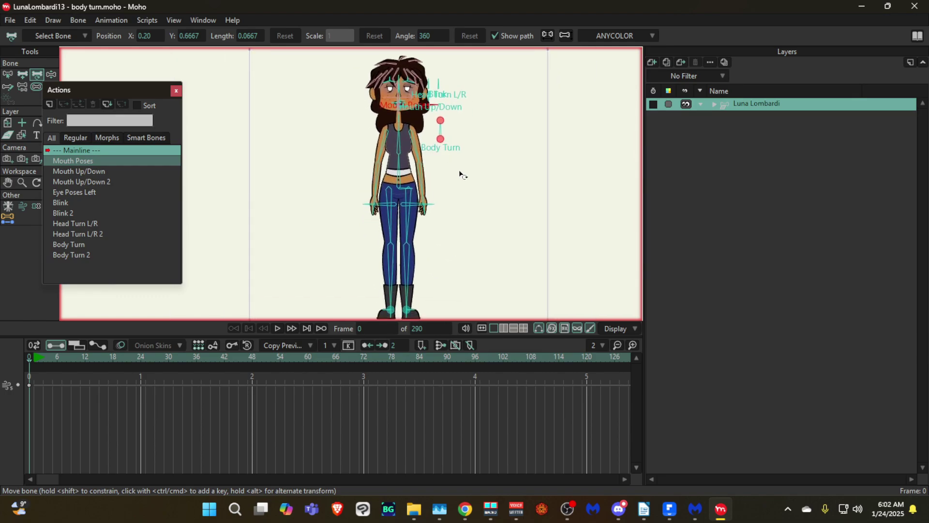
left_click(410, 133)
scroll(410, 135, "up", 2)
scroll(411, 135, "down", 1)
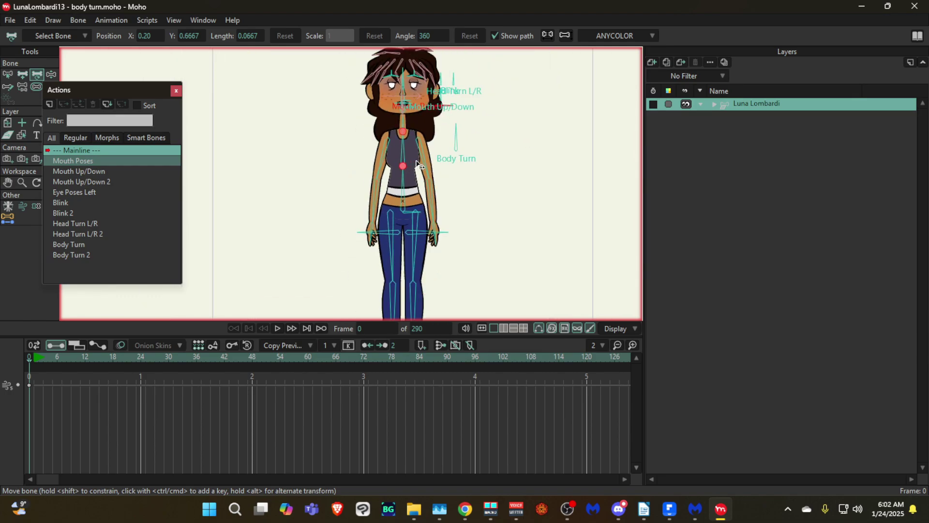
- Select the Body Turn bone and move the timeline to frame 1
left_click(455, 146)
key("b")
left_click(455, 144)
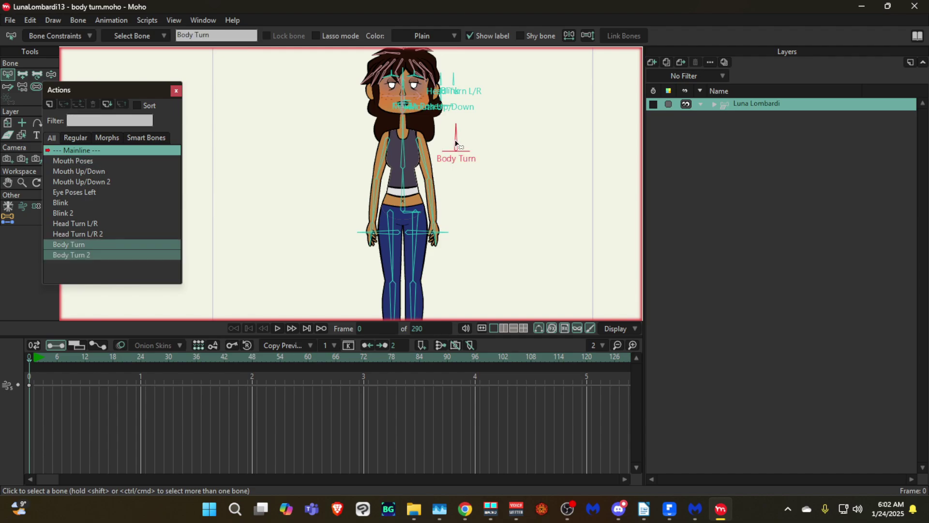
scroll(457, 141, "up", 3)
left_click_drag(456, 142, 484, 108)
scroll(478, 113, "down", 2)
key("ctrl+Right")
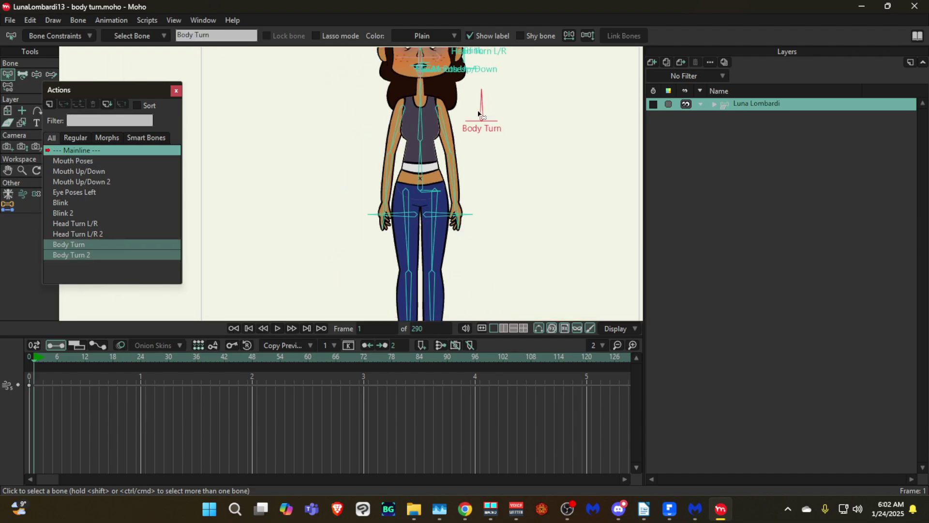
scroll(475, 123, "down", 2)
left_click_drag(472, 126, 442, 158)
scroll(435, 179, "up", 2)
scroll(441, 177, "down", 2)
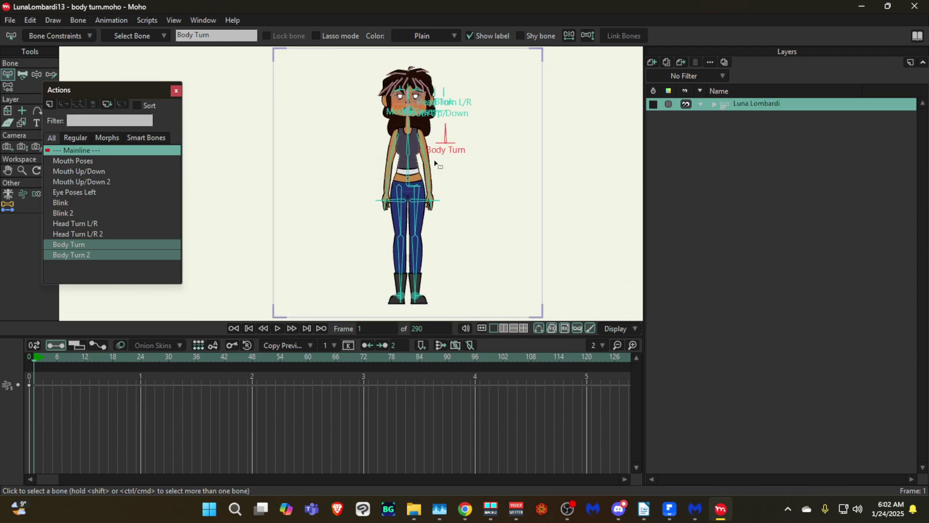
scroll(434, 164, "up", 1)
scroll(436, 162, "down", 1)
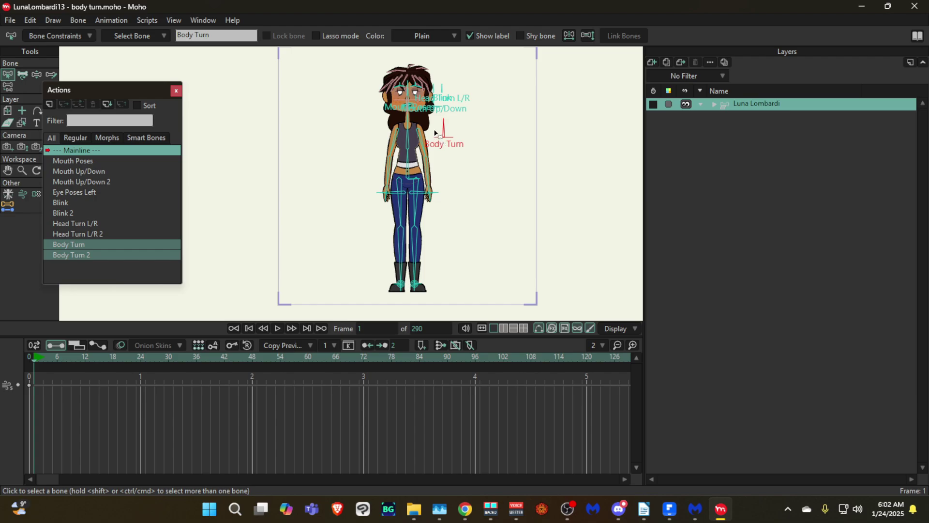
scroll(443, 128, "up", 1)
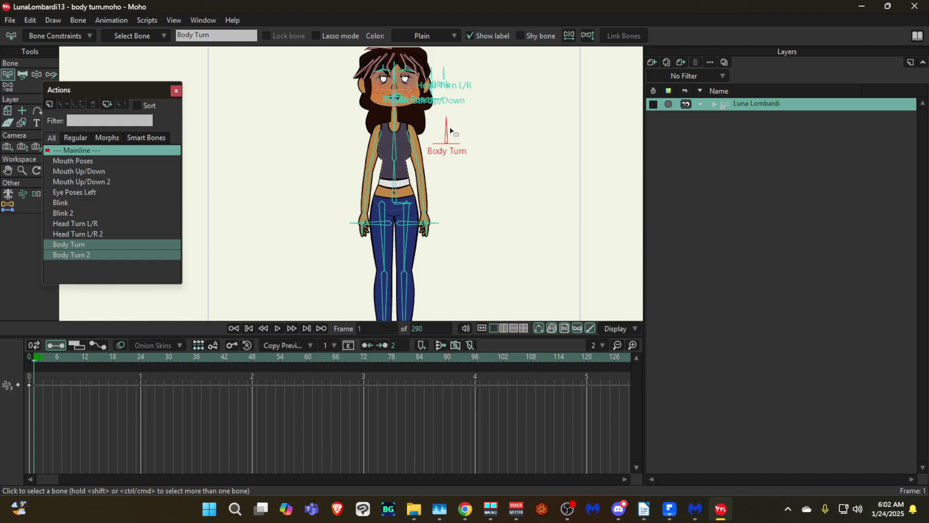
- Rotate the Body Turn bone counterclockwise at frame 1 to turn the character's body to the side
key("t")
left_click_drag(448, 127, 415, 145)
scroll(413, 161, "up", 2)
scroll(442, 137, "up", 1)
key("z")
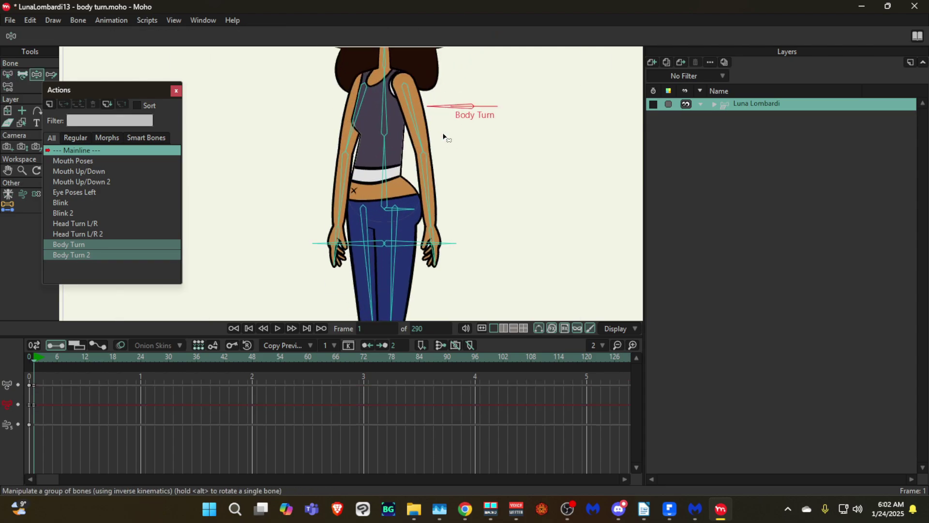
left_click_drag(443, 111, 426, 129)
scroll(425, 132, "down", 4)
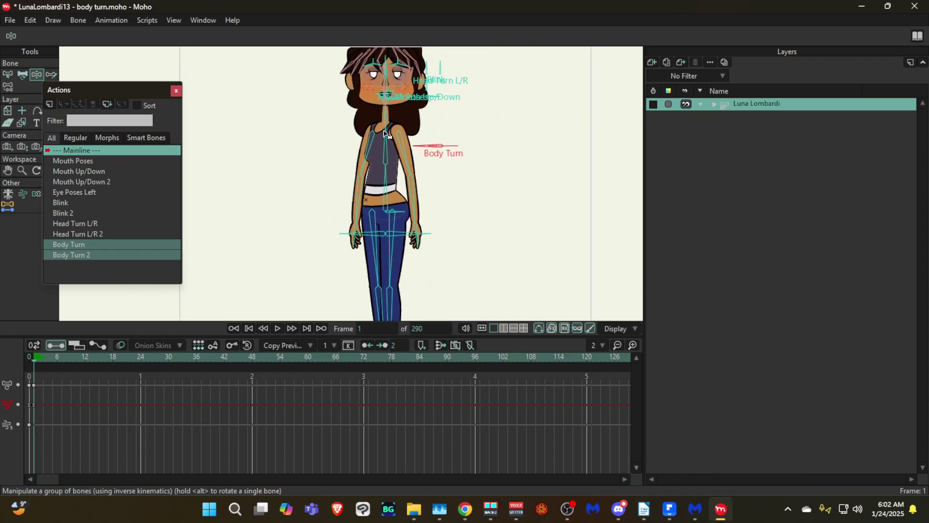
left_click_drag(397, 162, 404, 134)
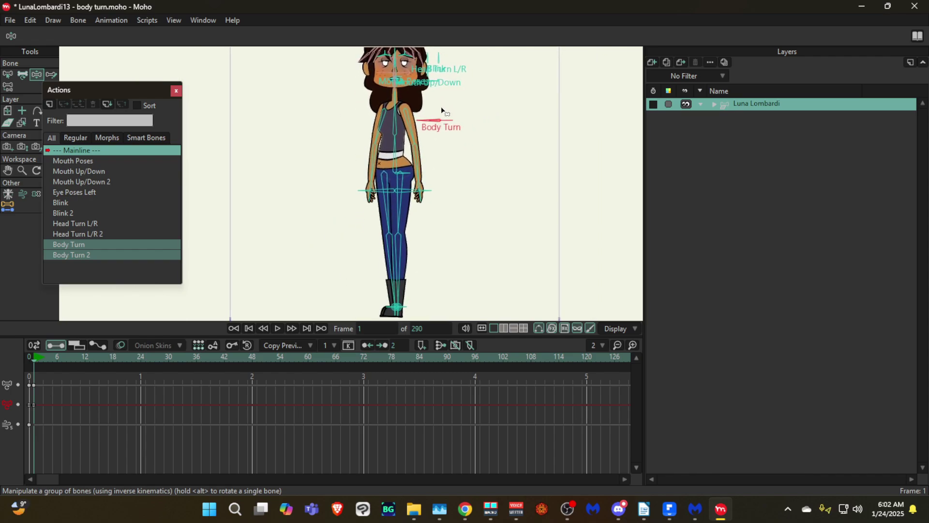
- Flip the Luna Lombardi layer horizontally at frame 1 and flip it back
left_click(7, 110)
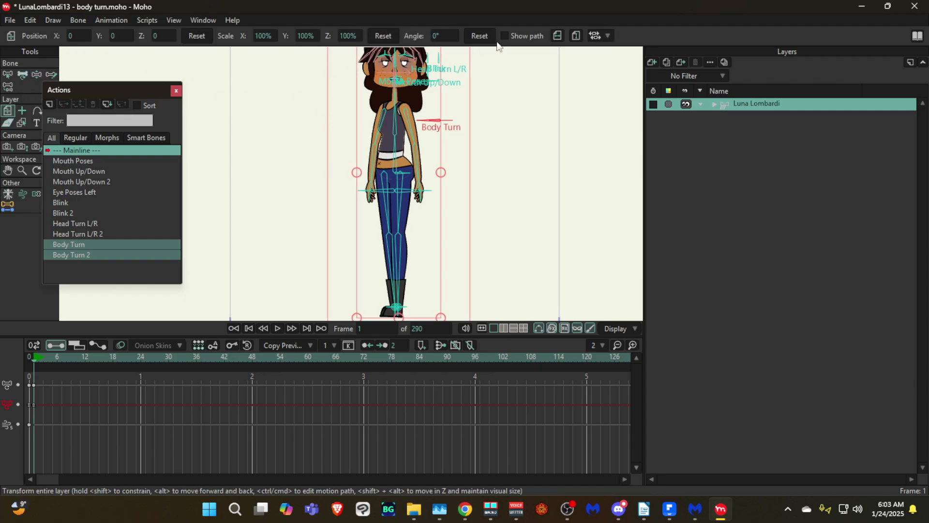
left_click(558, 35)
left_click(558, 36)
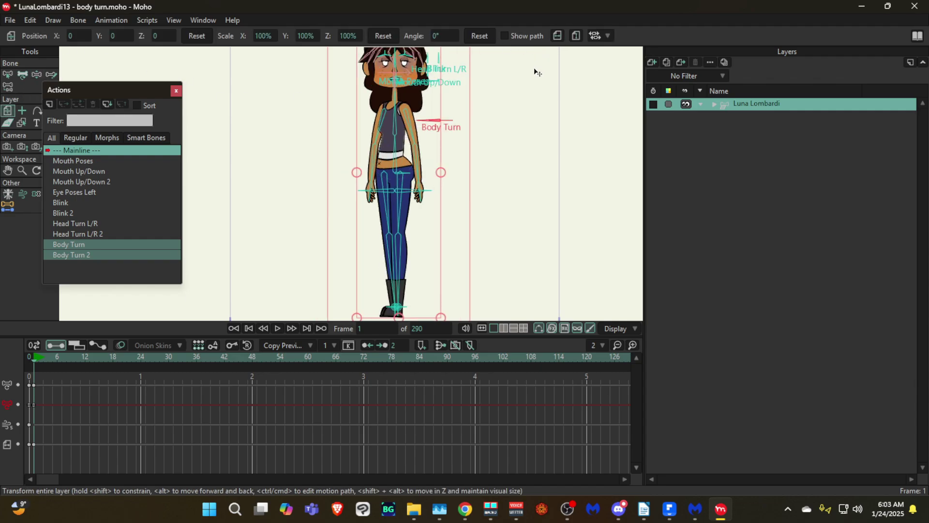
left_click_drag(528, 77, 511, 144)
scroll(397, 93, "up", 4)
scroll(416, 133, "down", 4)
- Compare the face's mirrored and original orientations by flipping the character layer horizontally several times
left_click_drag(419, 142, 421, 94)
scroll(393, 85, "up", 1)
scroll(388, 122, "up", 3)
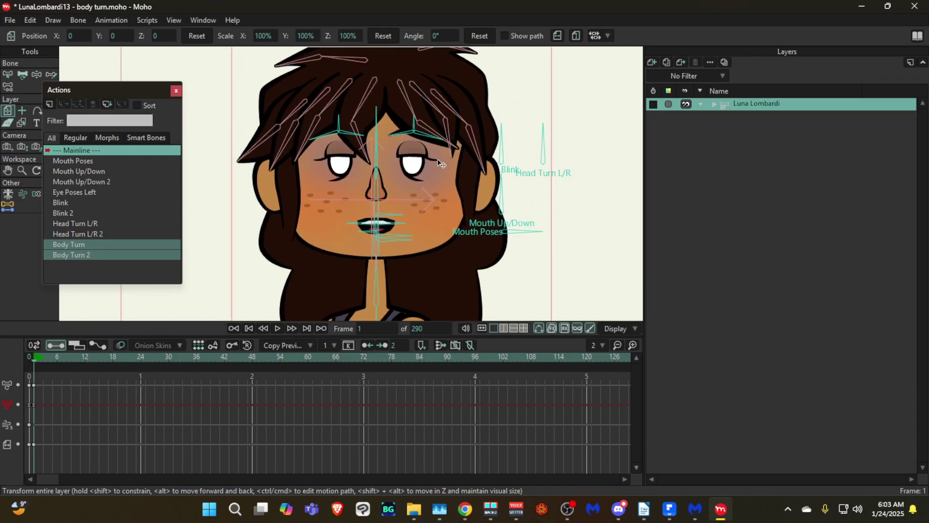
scroll(405, 130, "down", 2)
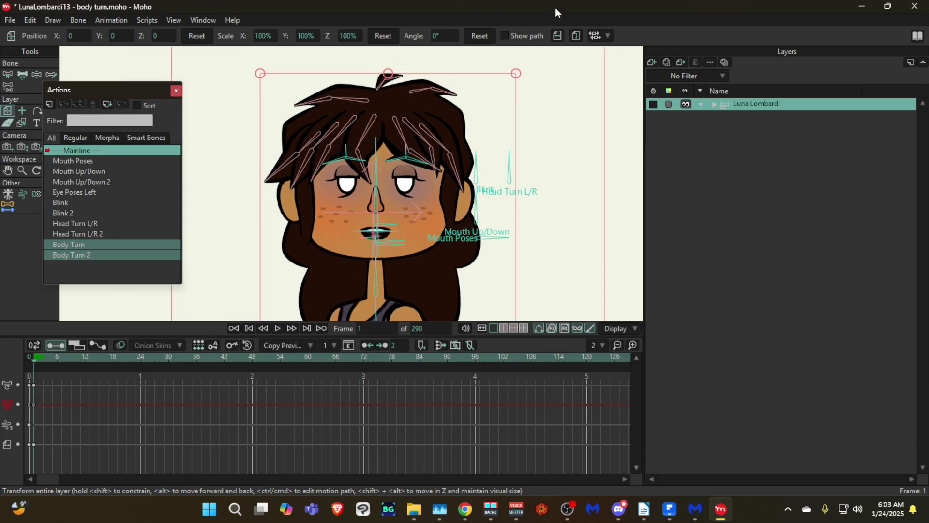
left_click(558, 35)
left_click(559, 35)
left_click(559, 36)
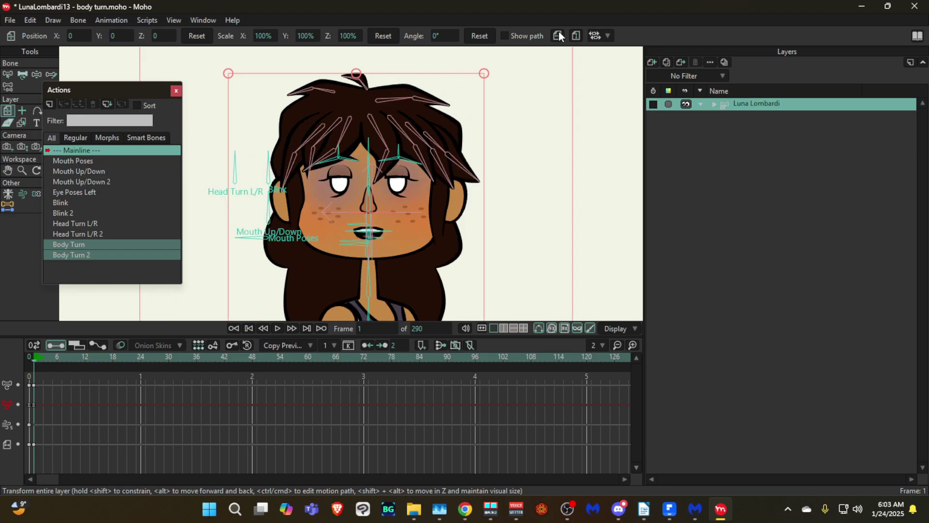
left_click(559, 35)
- Delete all keyframes at frame 1 and return the timeline to frame 0
scroll(407, 131, "down", 1)
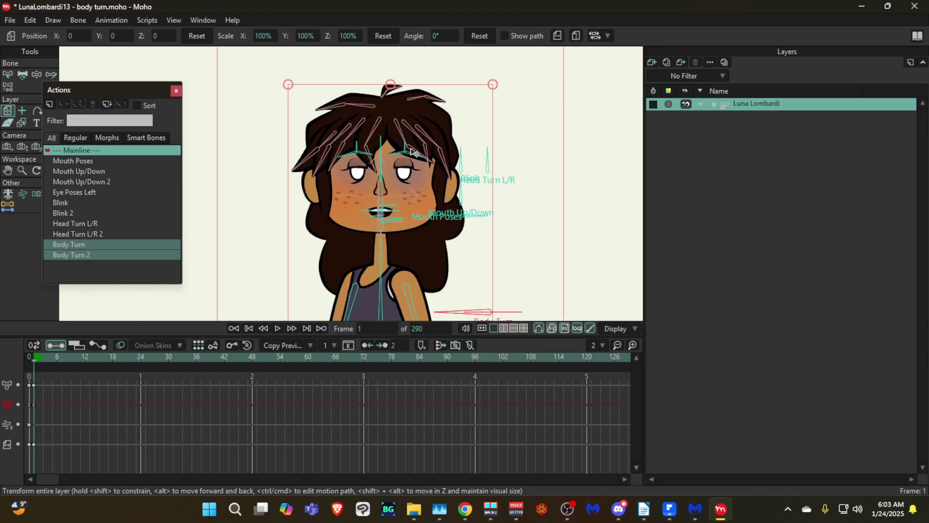
scroll(417, 168, "down", 2)
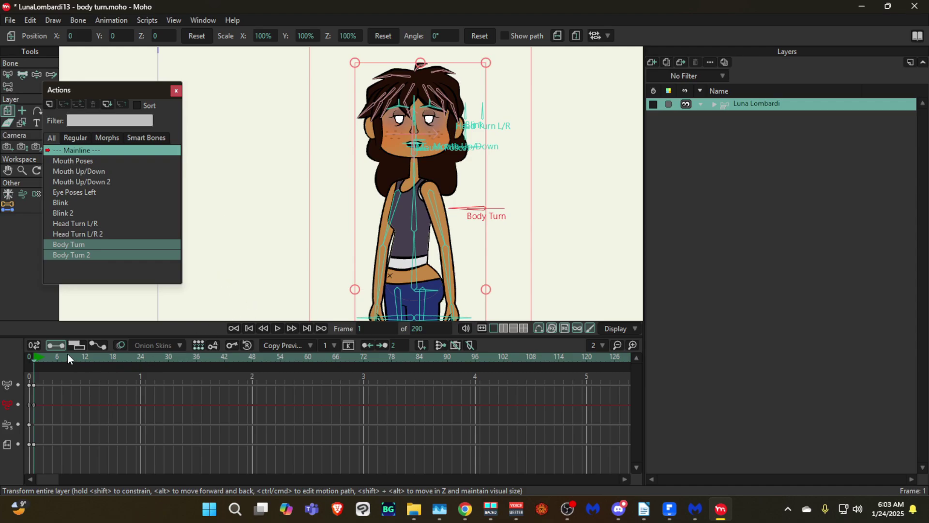
left_click_drag(31, 385, 46, 432)
left_click_drag(58, 472, 35, 381)
key("Delete")
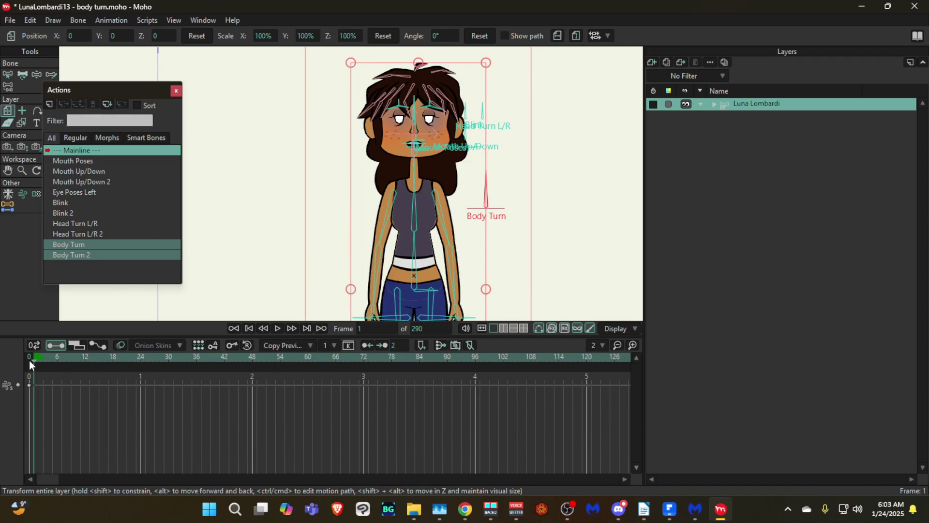
left_click(29, 360)
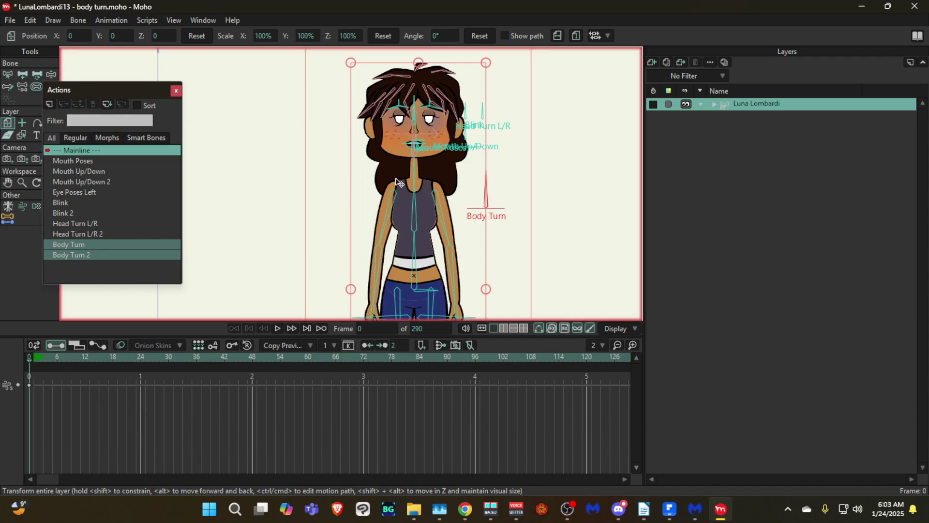
- Rotate the Body Turn bone to 180 degrees at frame 1 to turn the character's body
left_click_drag(396, 178, 369, 144)
key("Right")
key("z")
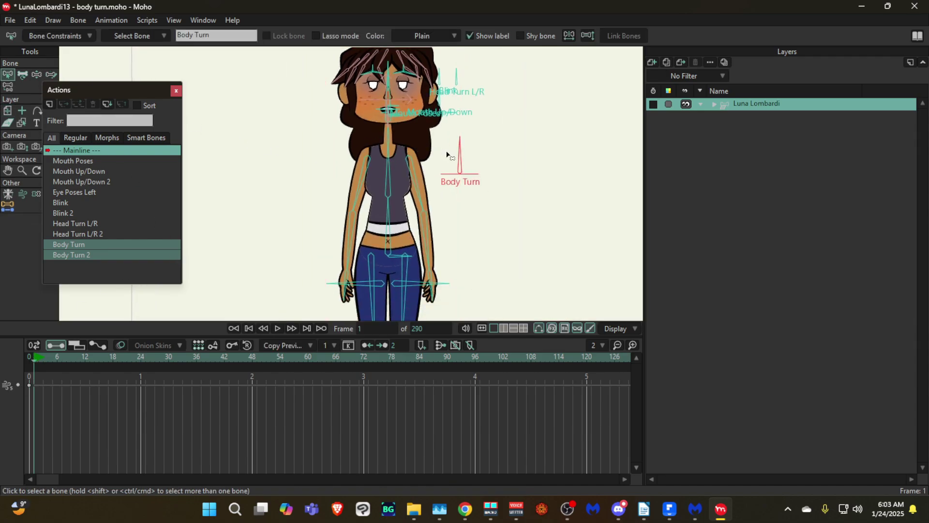
key("t")
left_click_drag(459, 155, 327, 174)
scroll(327, 173, "down", 1)
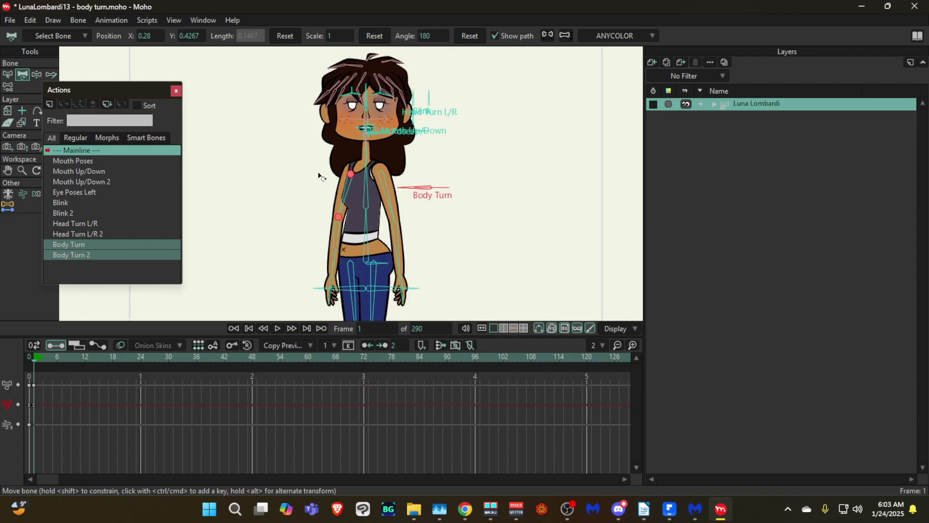
- Set the render fill style to None in the project settings
left_click(321, 98)
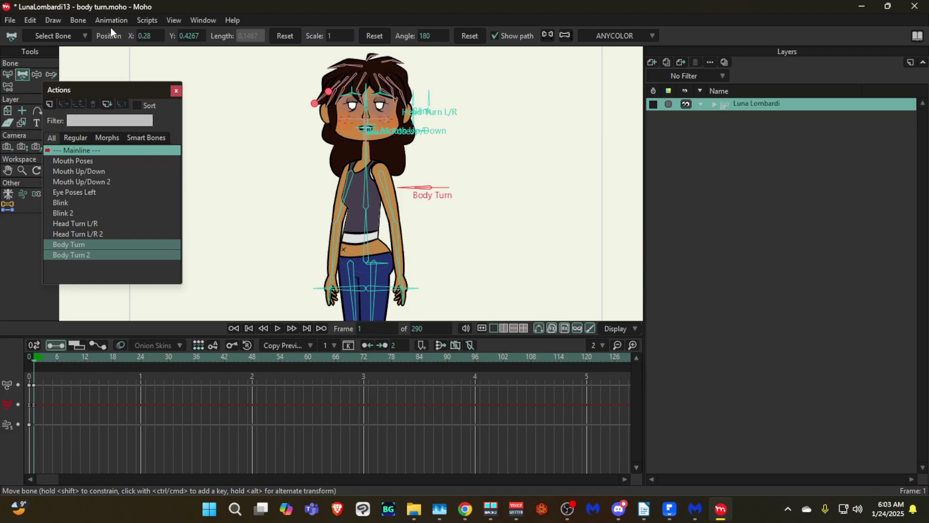
left_click(13, 16)
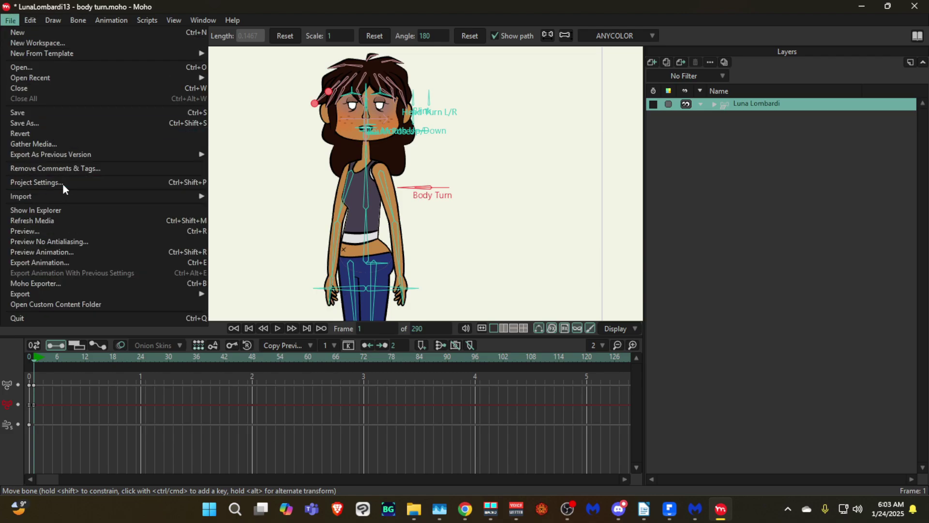
key("Escape")
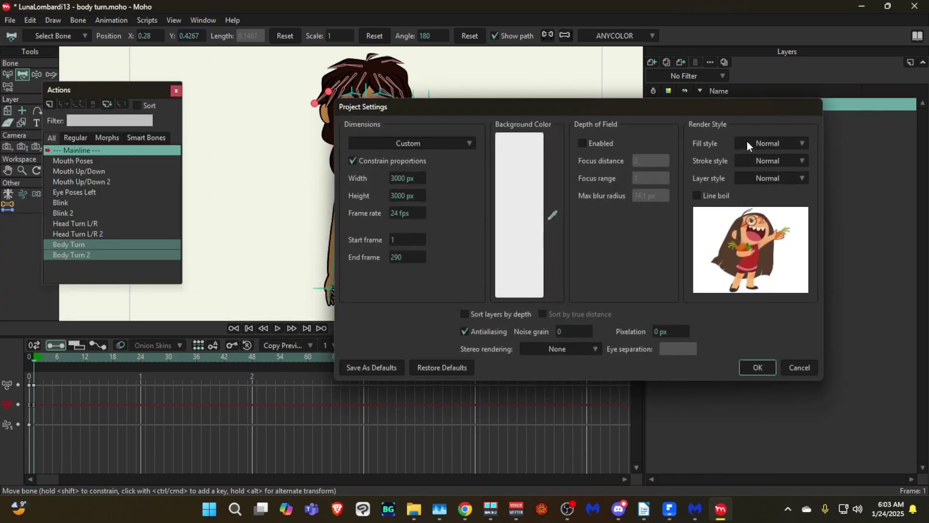
left_click(747, 140)
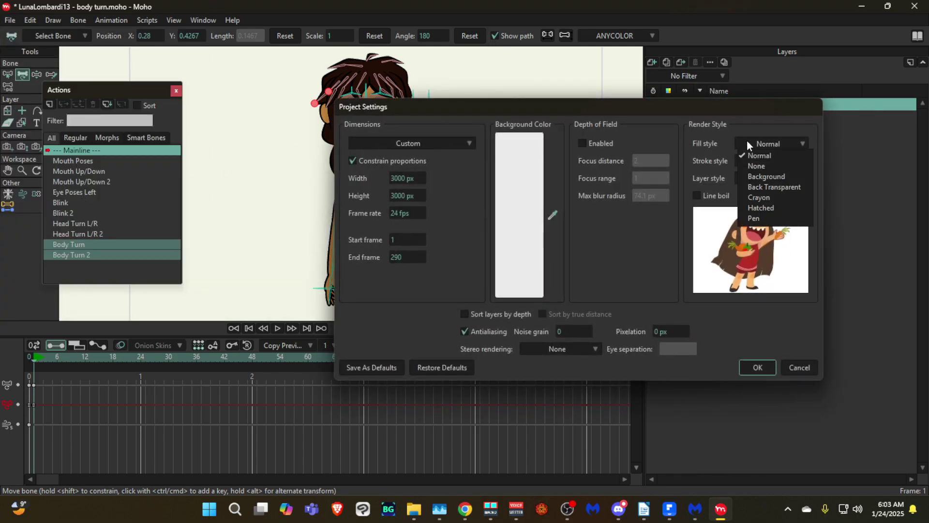
left_click(750, 168)
left_click(750, 366)
- Turn off the display of fills in the canvas view
left_click(617, 332)
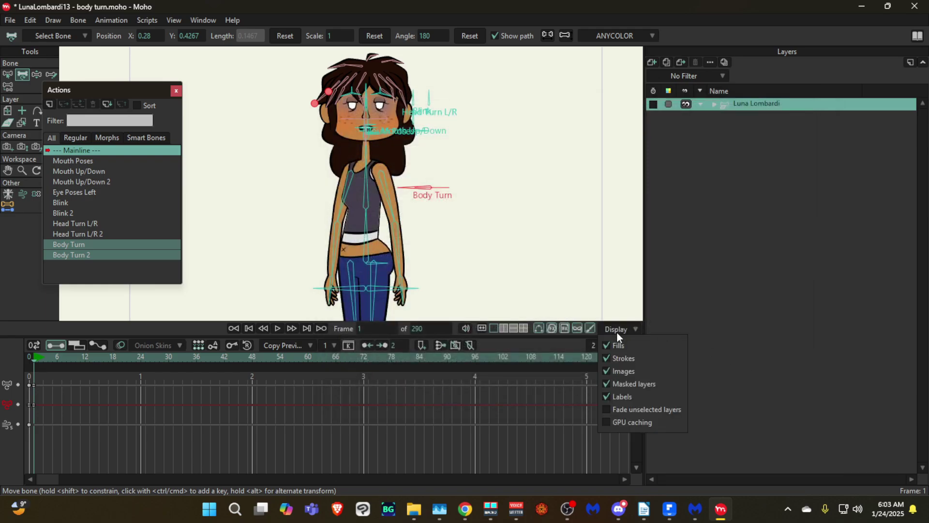
left_click(617, 322)
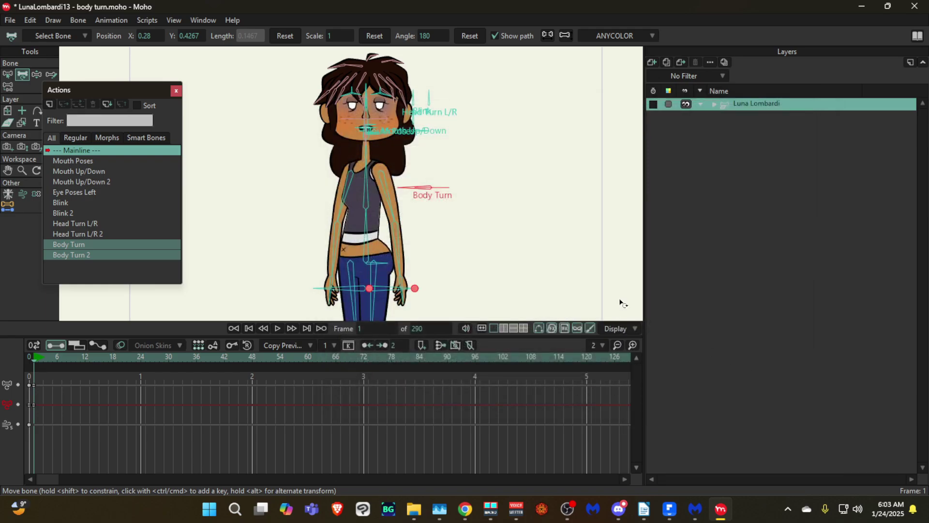
left_click(620, 329)
left_click(621, 344)
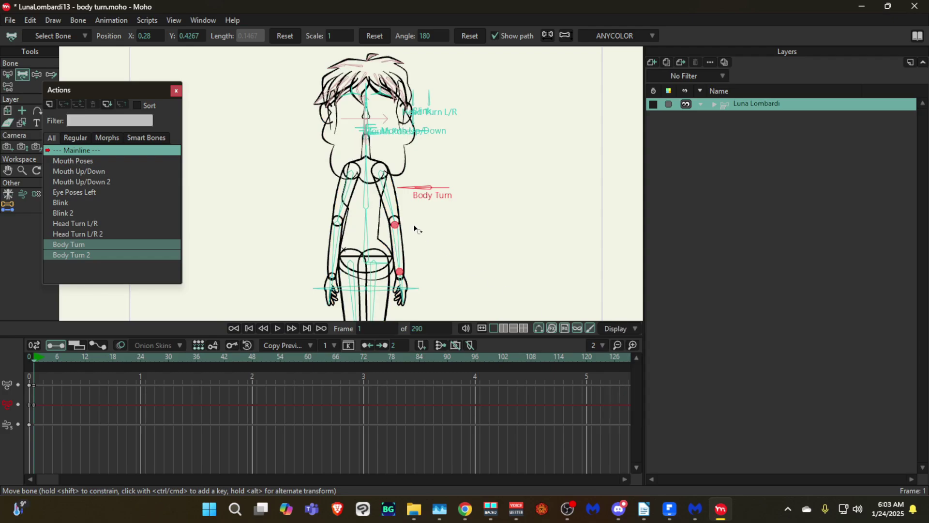
- Examine the turned character's outlines around the head, arms, torso, legs and boots
left_click_drag(416, 227, 420, 199)
left_click_drag(364, 174, 366, 146)
scroll(350, 196, "up", 6)
scroll(351, 223, "down", 2)
scroll(356, 188, "down", 6)
scroll(363, 187, "up", 4)
left_click_drag(360, 210, 349, 133)
scroll(357, 203, "down", 4)
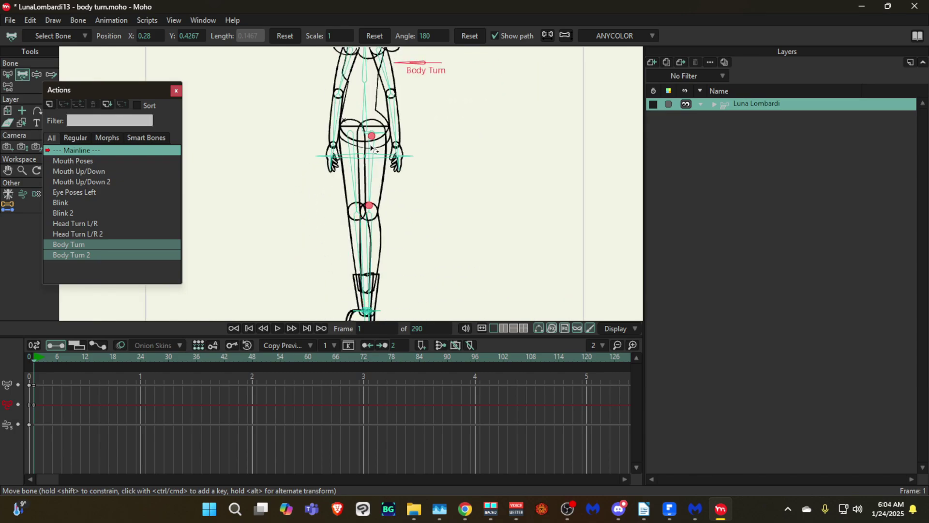
left_click_drag(369, 164, 370, 205)
scroll(329, 126, "up", 2)
scroll(301, 133, "up", 1)
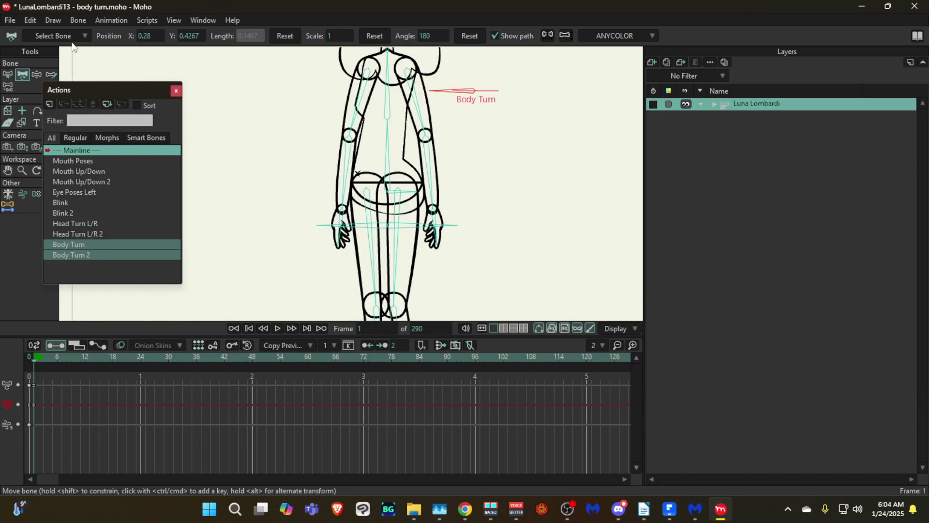
- Render a preview of frame 1 and examine the character's outline drawing
left_click(10, 20)
left_click(78, 20)
left_click(389, 184)
key("ctrl+r")
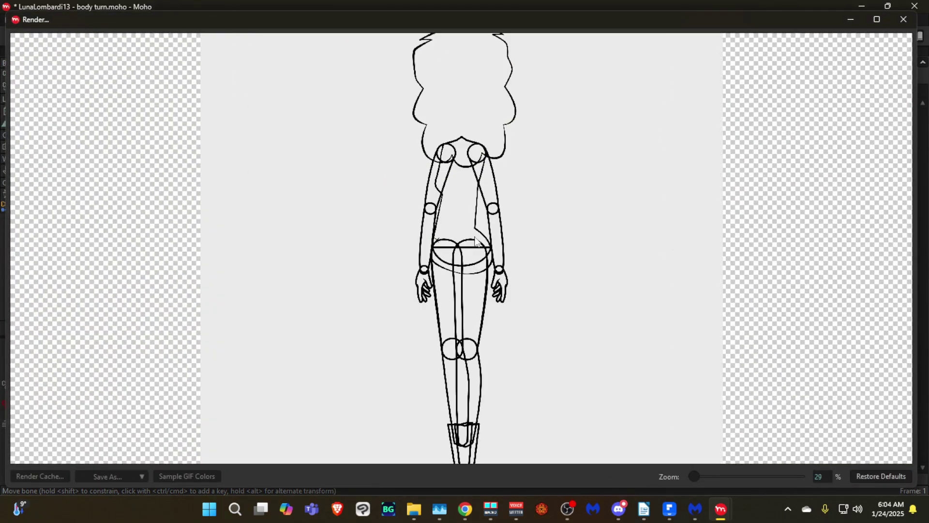
scroll(458, 205, "down", 2)
scroll(446, 228, "up", 2)
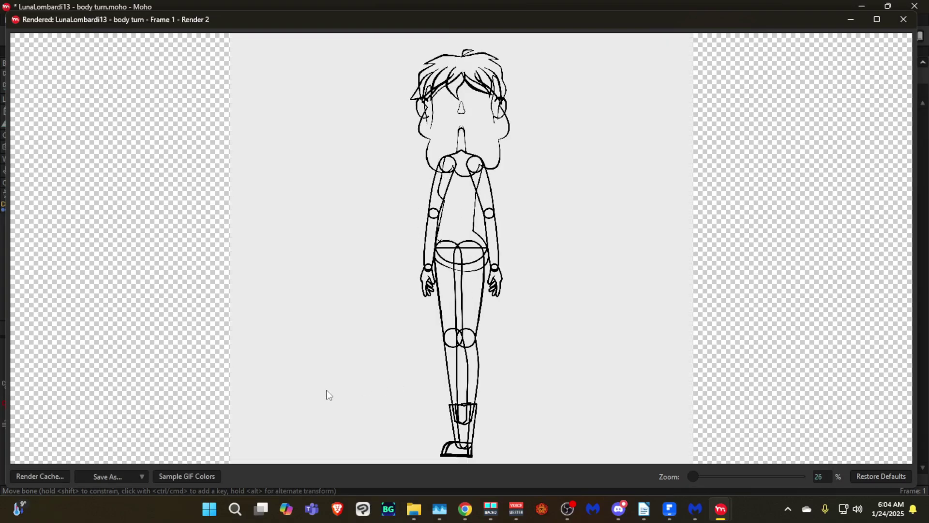
left_click(123, 472)
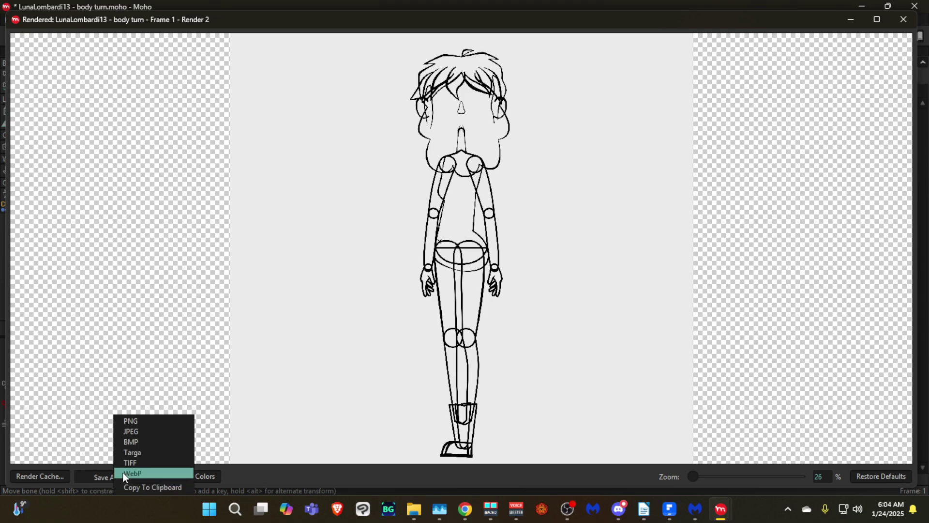
left_click(133, 420)
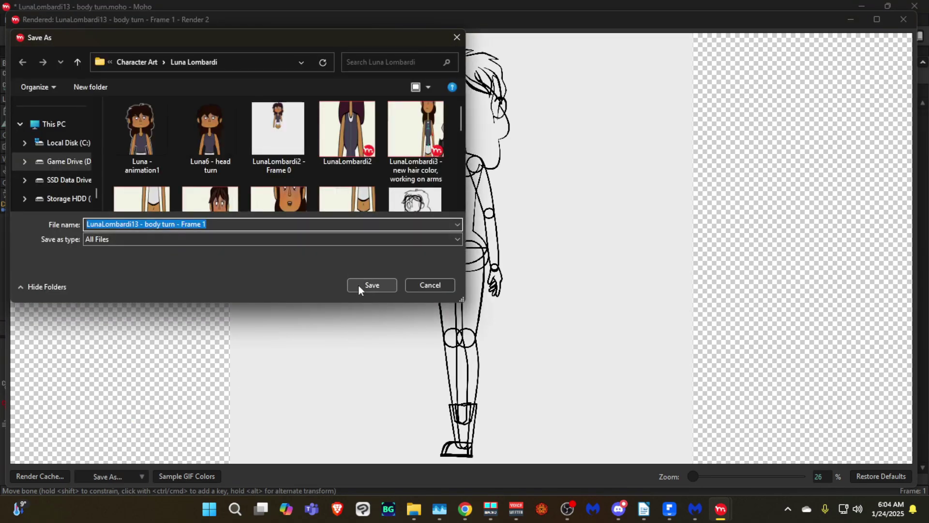
left_click(360, 285)
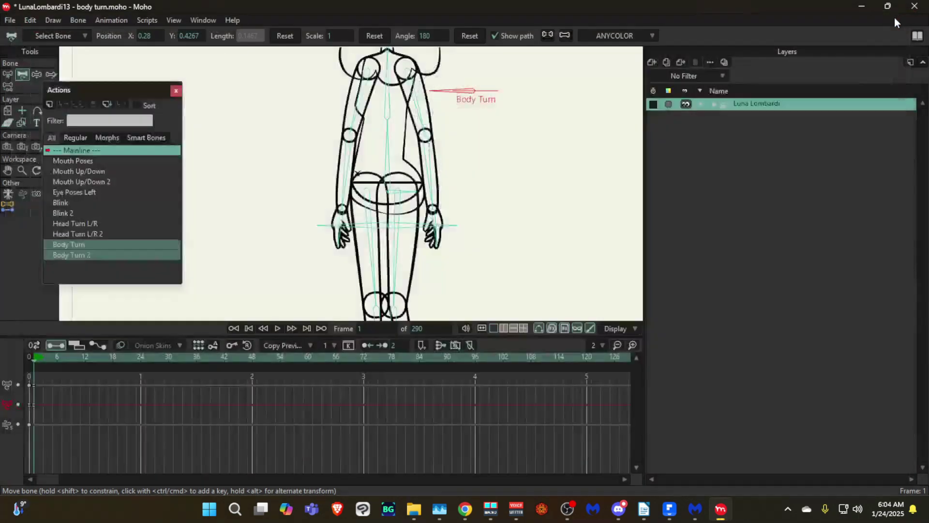
left_click(904, 19)
- Select the keyframes at frame 1 and return the timeline to frame 0
scroll(470, 126, "down", 2)
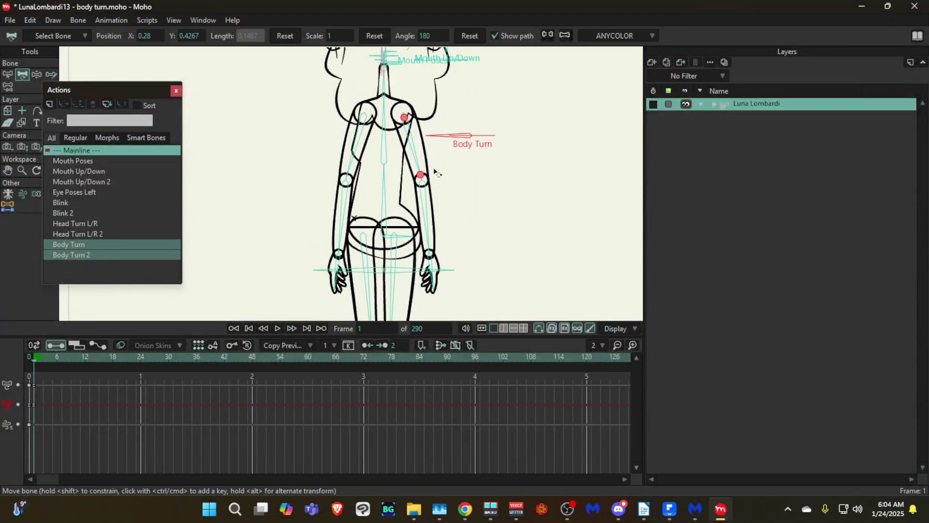
left_click(653, 63)
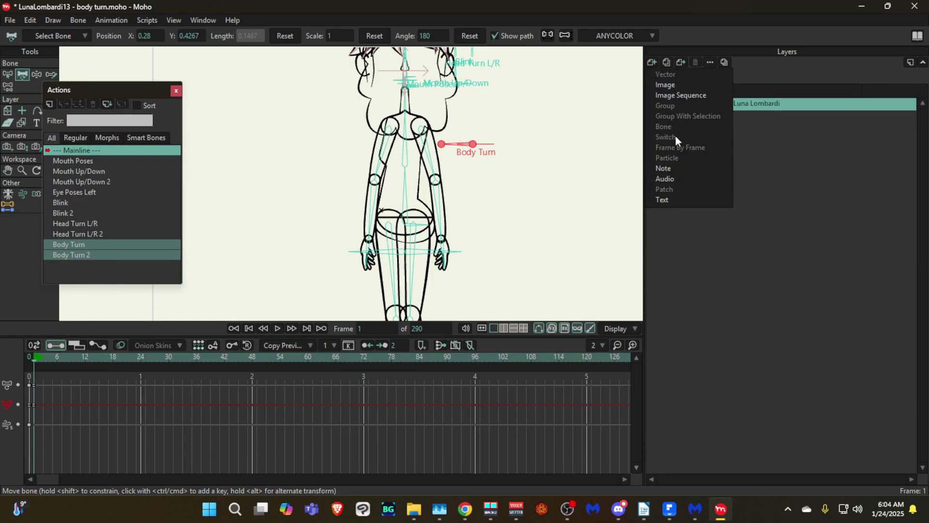
scroll(452, 150, "down", 3)
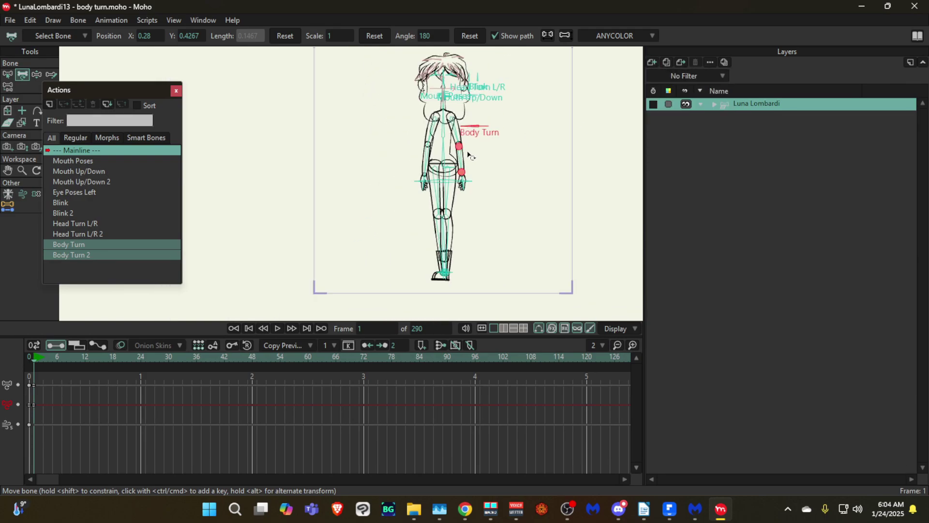
scroll(435, 190, "up", 2)
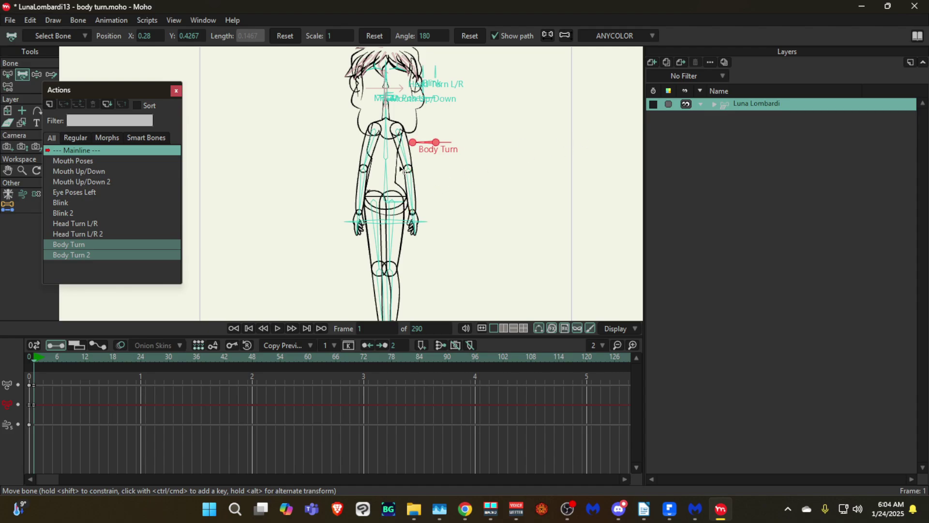
left_click_drag(67, 401, 36, 382)
key("Left")
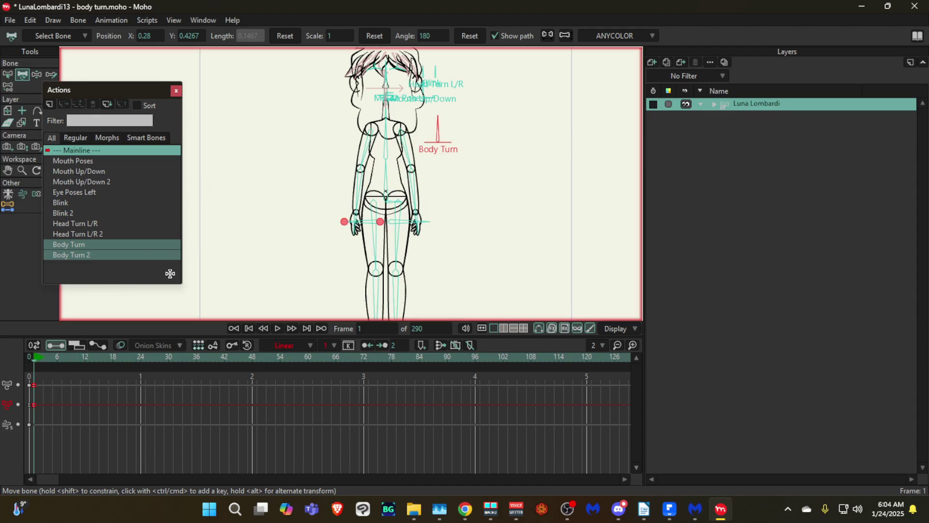
- Examine the front-facing character's outlines and bones around the arms, torso and legs, selecting the upper torso bone
scroll(296, 233, "down", 2)
scroll(361, 145, "down", 4)
left_click_drag(353, 190, 357, 169)
scroll(358, 170, "up", 5)
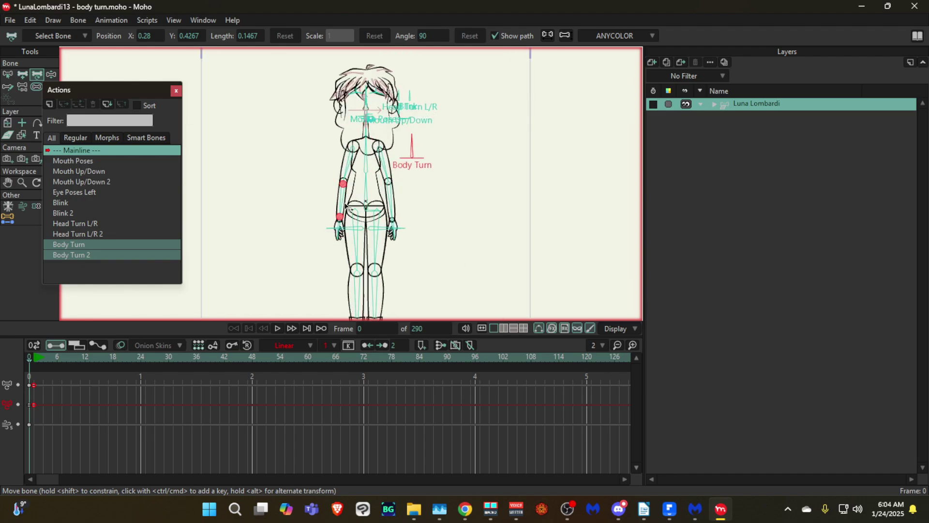
left_click_drag(346, 202, 355, 180)
left_click_drag(426, 164, 460, 129)
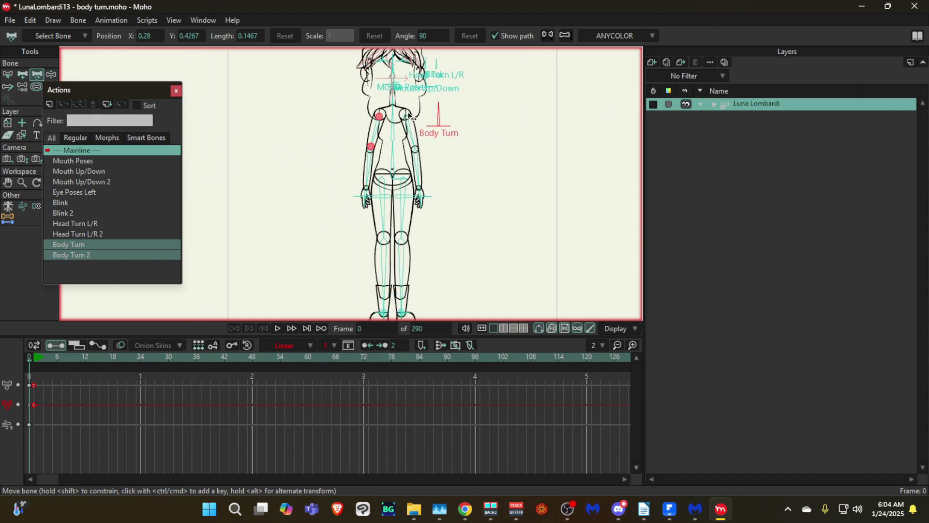
left_click_drag(392, 166, 376, 193)
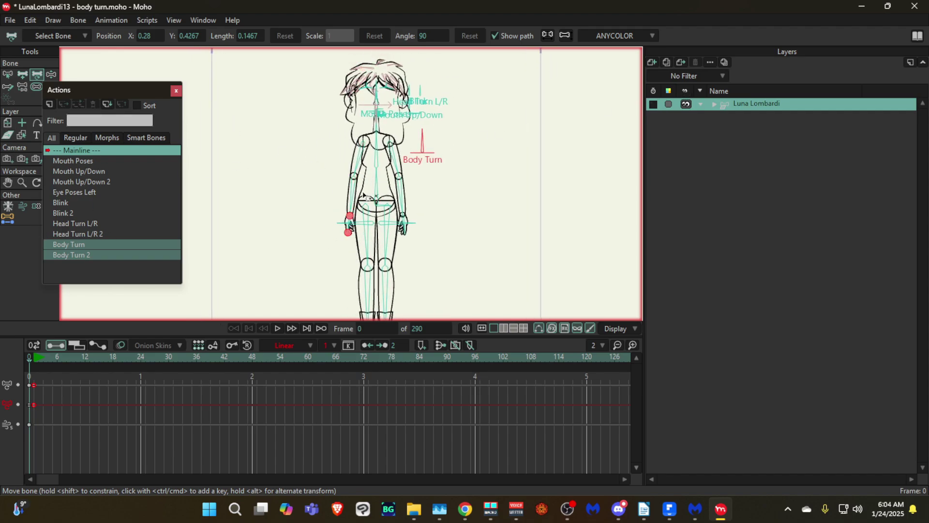
scroll(373, 153, "up", 1)
scroll(373, 153, "up", 1)
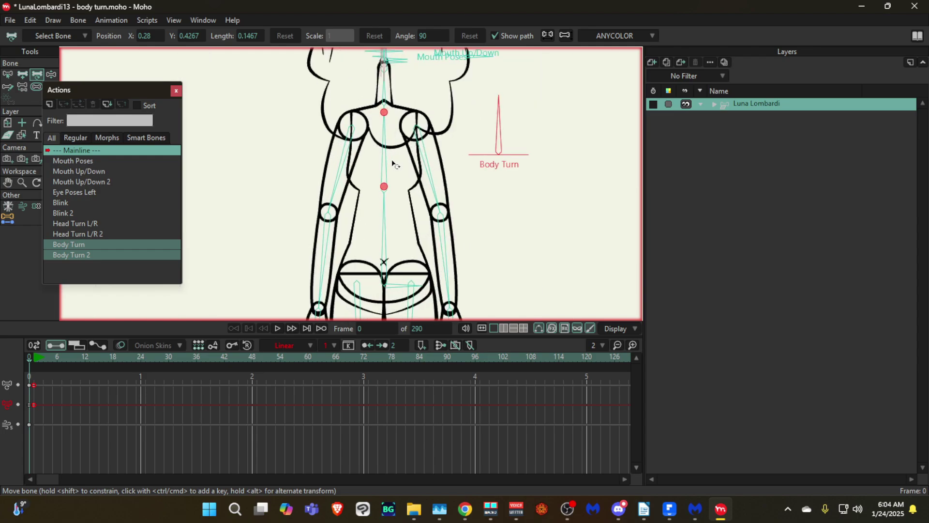
left_click(385, 163)
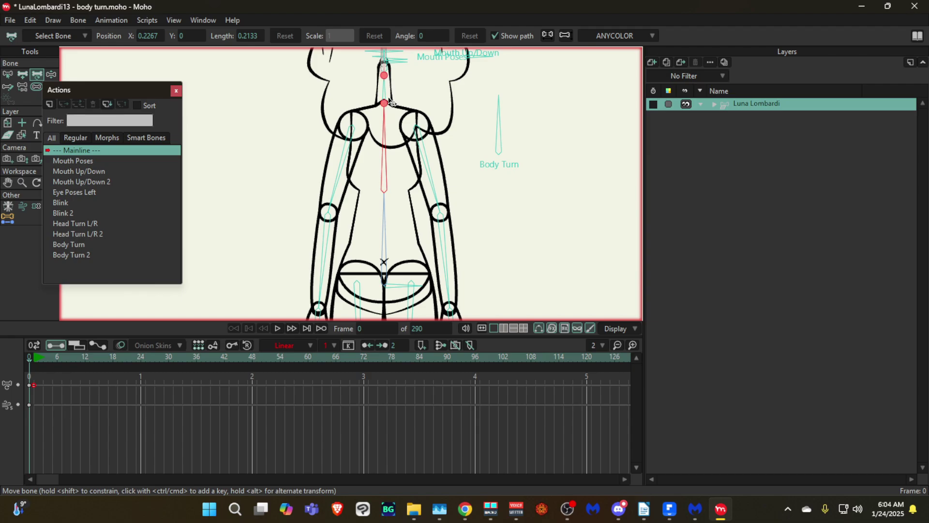
scroll(387, 128, "down", 2)
left_click_drag(390, 194, 384, 151)
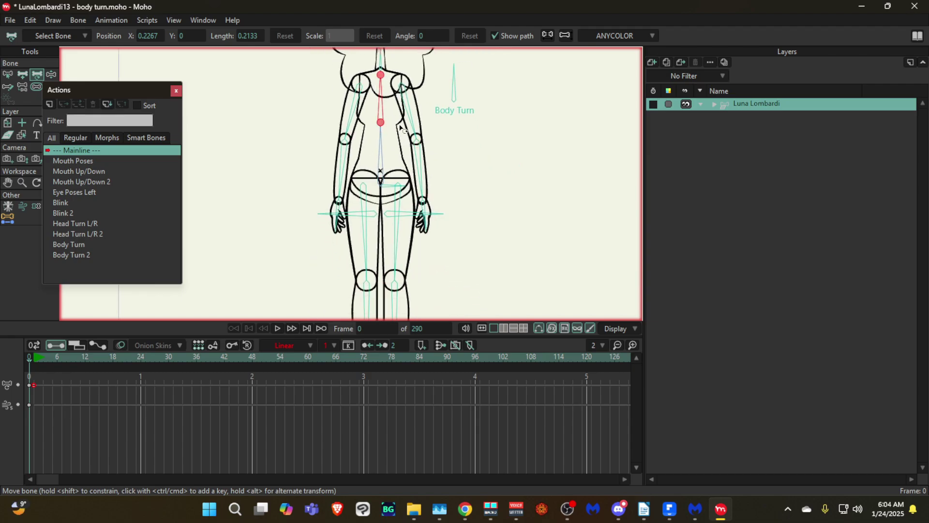
scroll(417, 223, "down", 3)
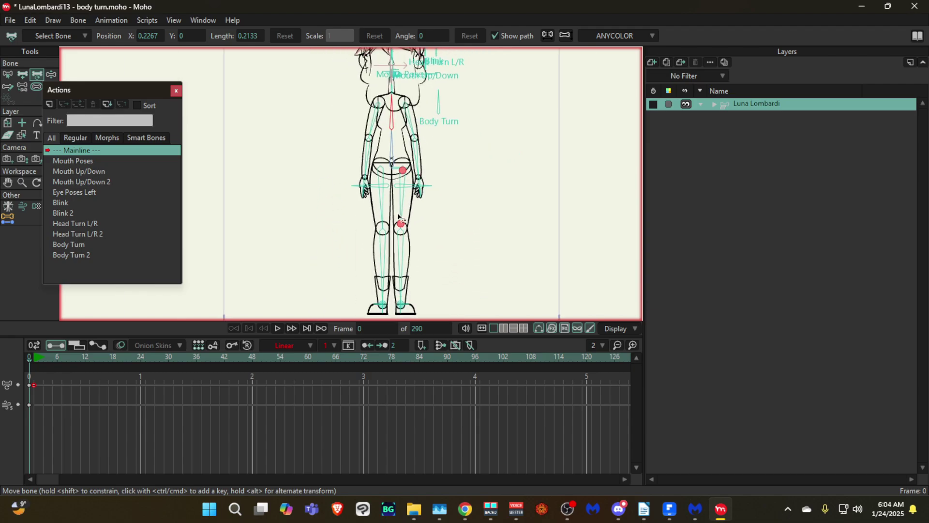
scroll(375, 145, "up", 2)
scroll(391, 207, "down", 2)
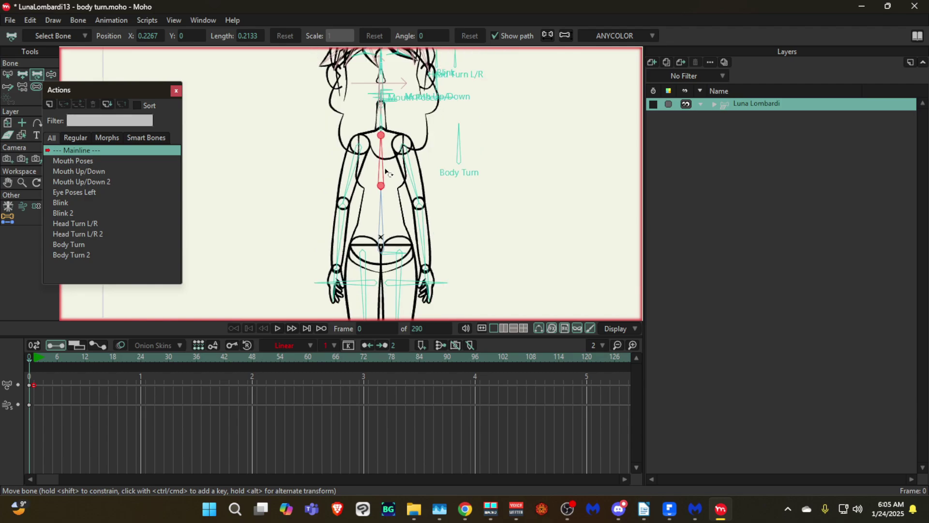
scroll(449, 196, "up", 2)
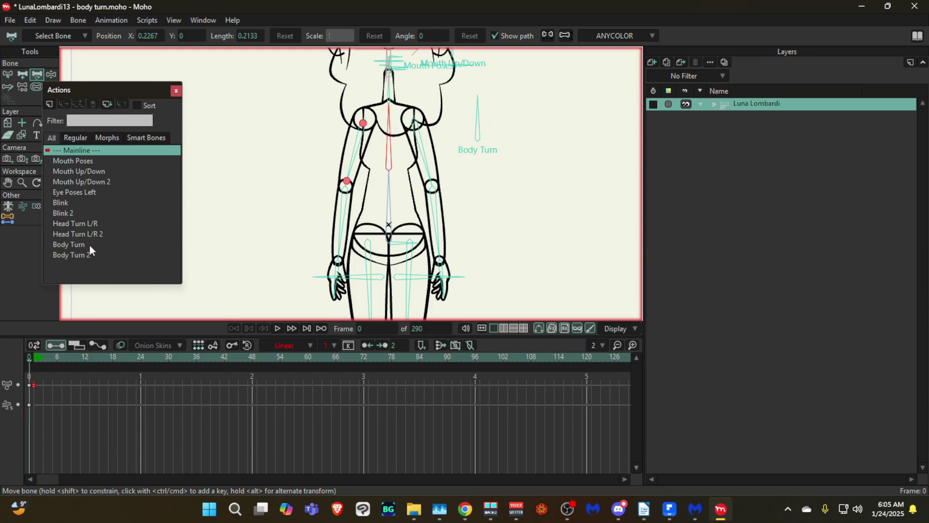
- Import "LunaLombardi13 - body turn - Frame 1" from the Luna Lombardi folder as a new image layer
left_click(651, 62)
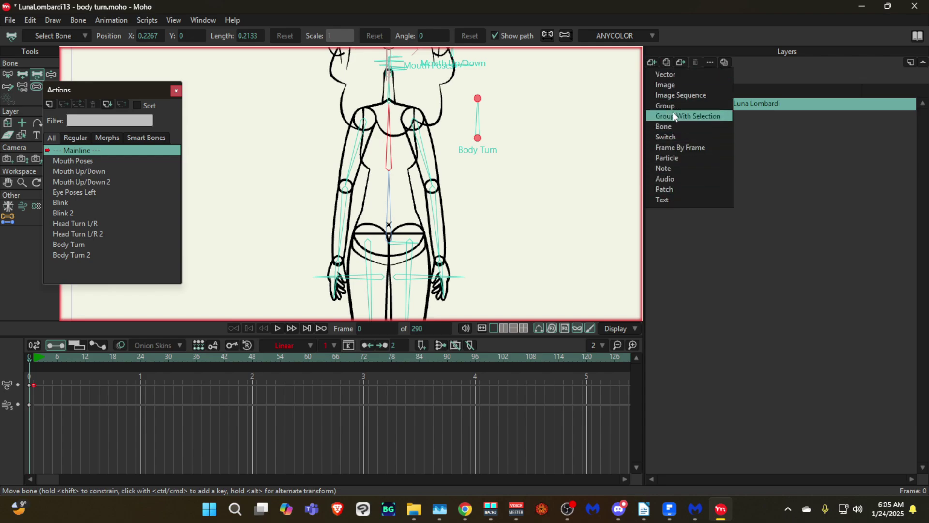
left_click(673, 86)
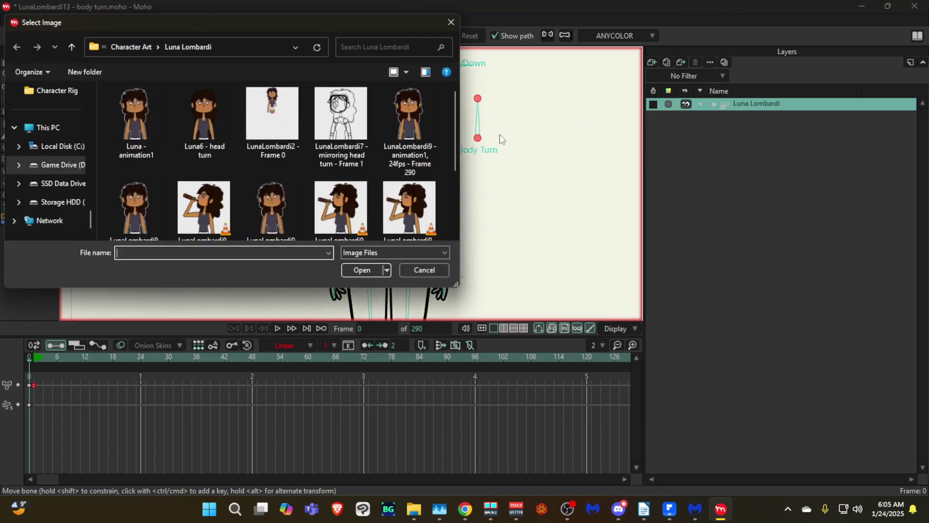
scroll(337, 141, "down", 3)
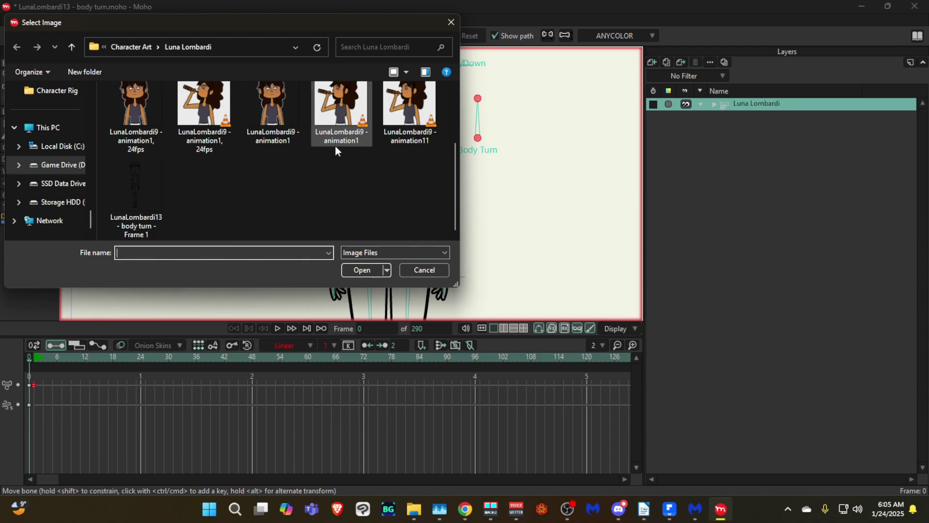
left_click(144, 211)
double_click(144, 211)
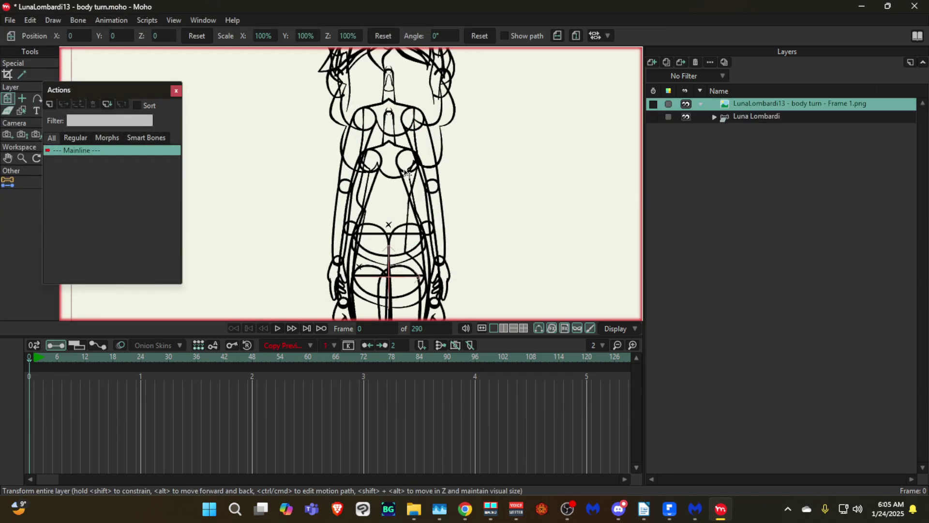
- Move the imported image layer up to Y 0.1251 so its outlines line up with the character rig
left_click(686, 116)
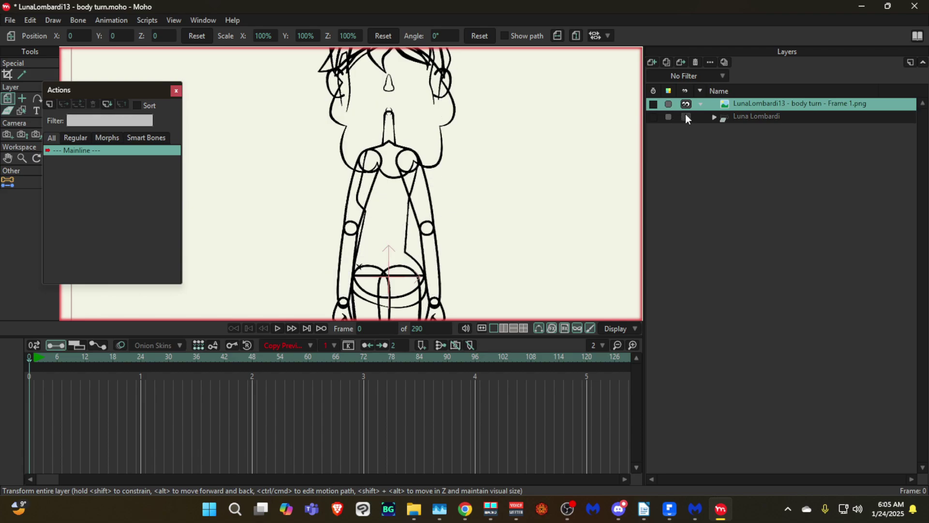
left_click(685, 116)
scroll(472, 162, "down", 3)
left_click_drag(471, 163, 441, 158)
scroll(461, 111, "down", 2)
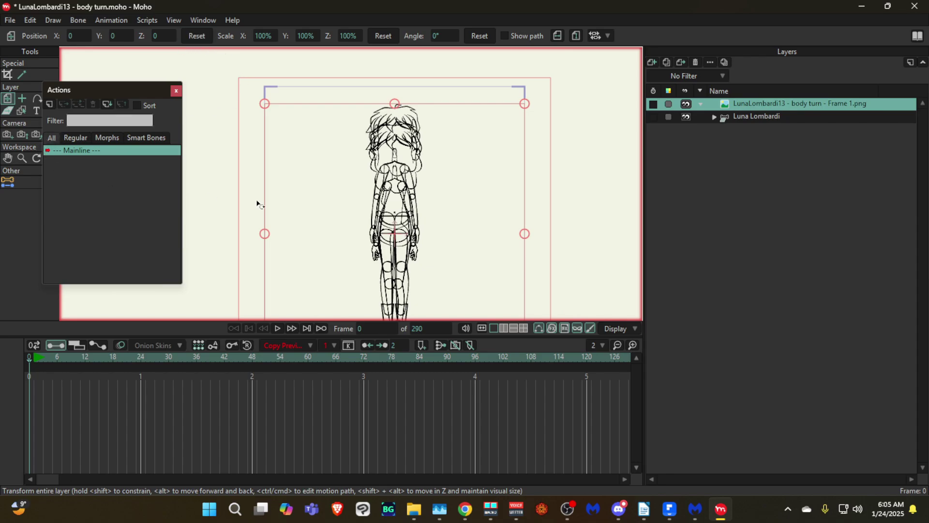
left_click_drag(395, 216, 419, 178)
scroll(411, 198, "up", 3)
- Hide the Luna Lombardi layer and examine the turned outlines of the arms and torso in the imported image
left_click(686, 117)
scroll(382, 183, "up", 3)
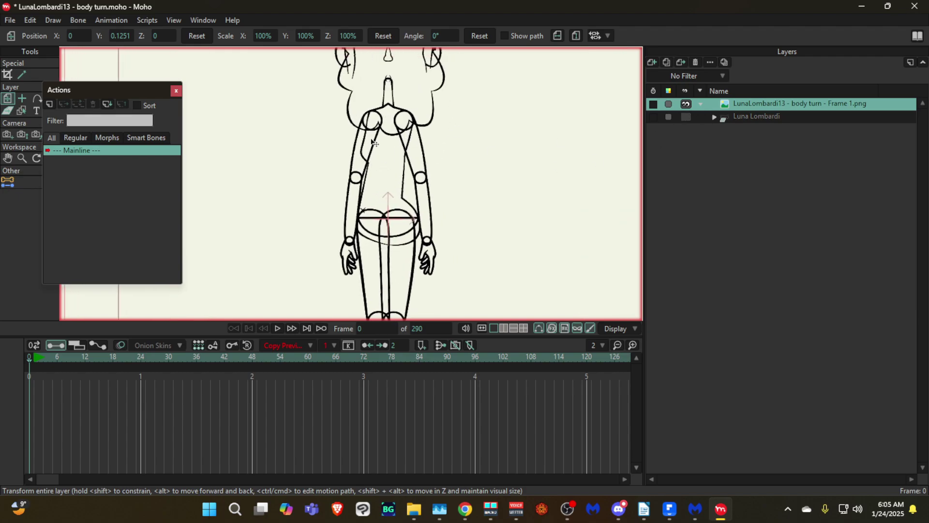
scroll(401, 126, "down", 2)
left_click_drag(400, 143, 376, 112)
scroll(381, 166, "up", 3)
scroll(383, 167, "down", 2)
scroll(369, 112, "up", 3)
scroll(367, 148, "down", 3)
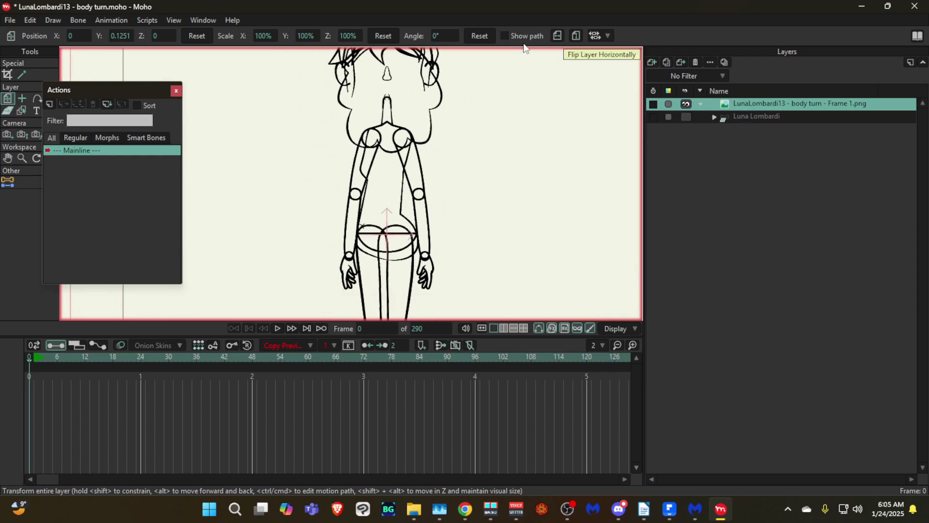
left_click(558, 36)
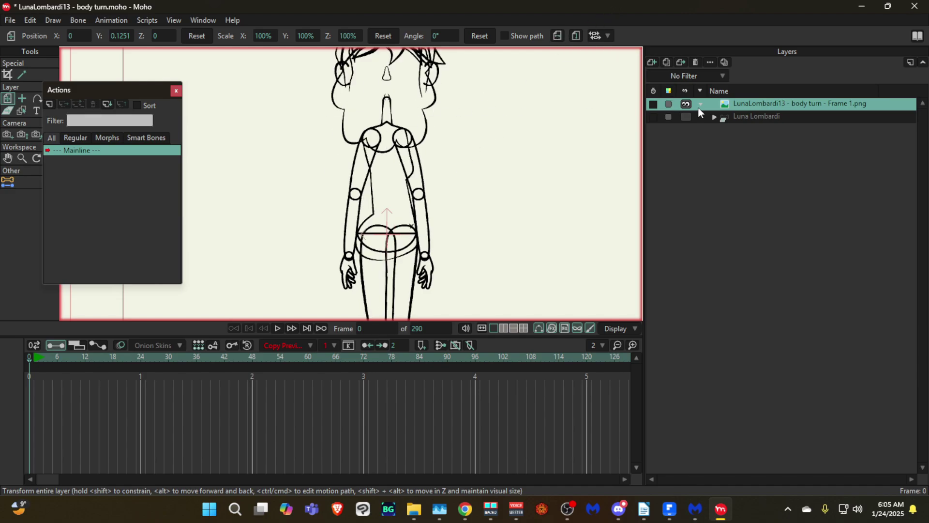
left_click(685, 118)
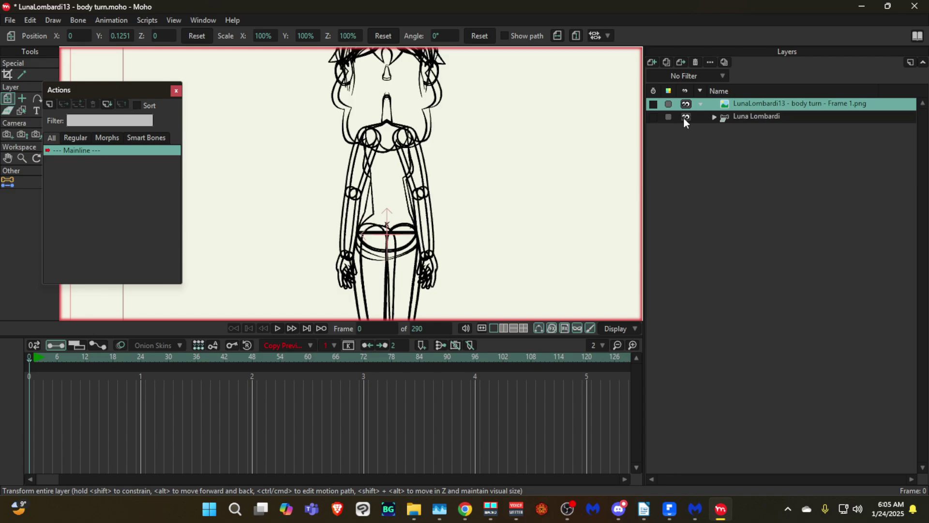
- Set the imported image layer's opacity to 40%
double_click(757, 104)
left_click(428, 151)
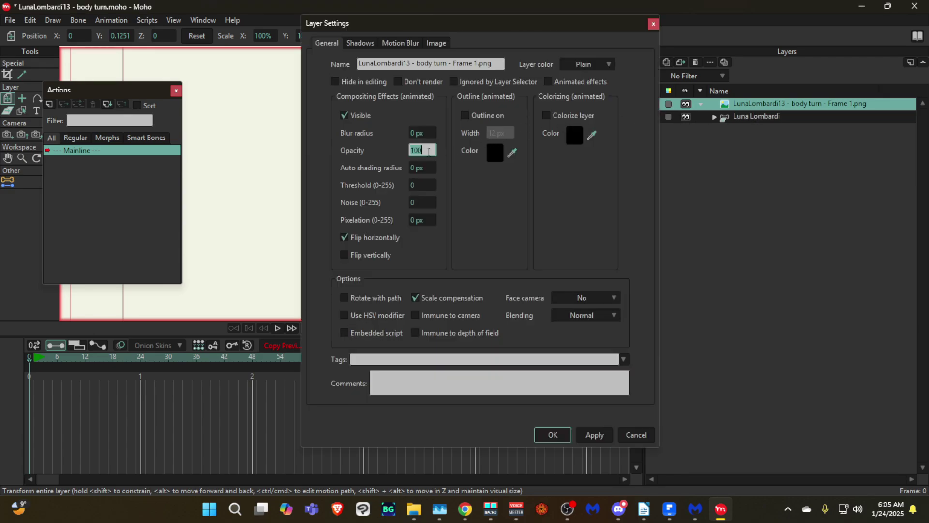
type("40")
key("Return")
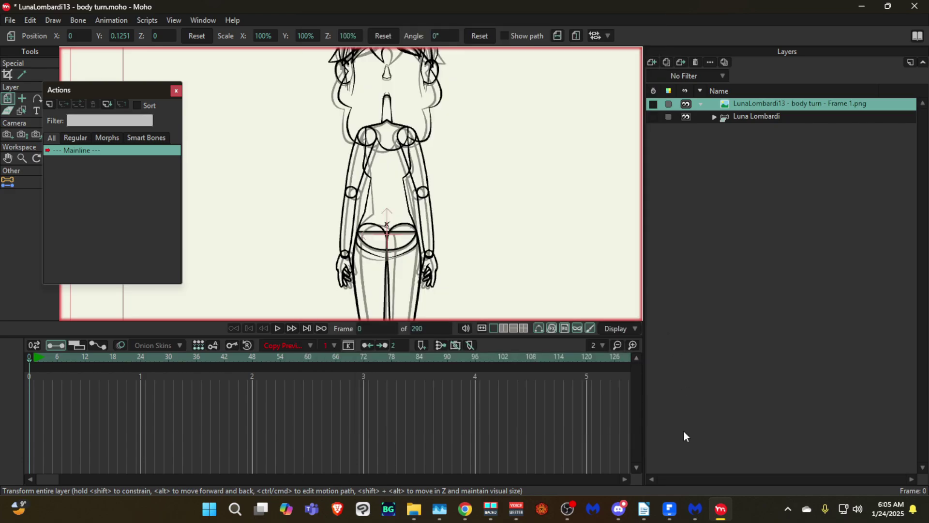
- Expand the Luna Lombardi layer and enable Ignored by Layer Selector for the body turn image layer
scroll(435, 154, "up", 5)
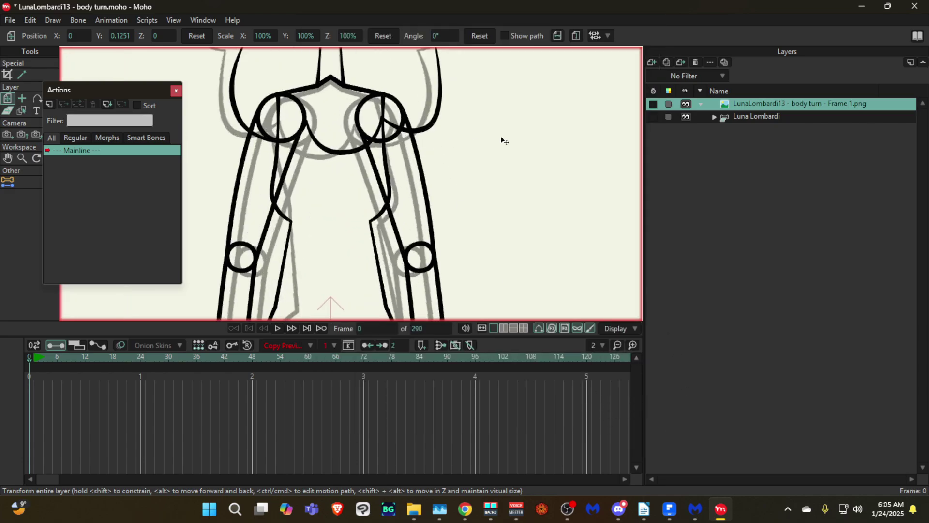
left_click(714, 117)
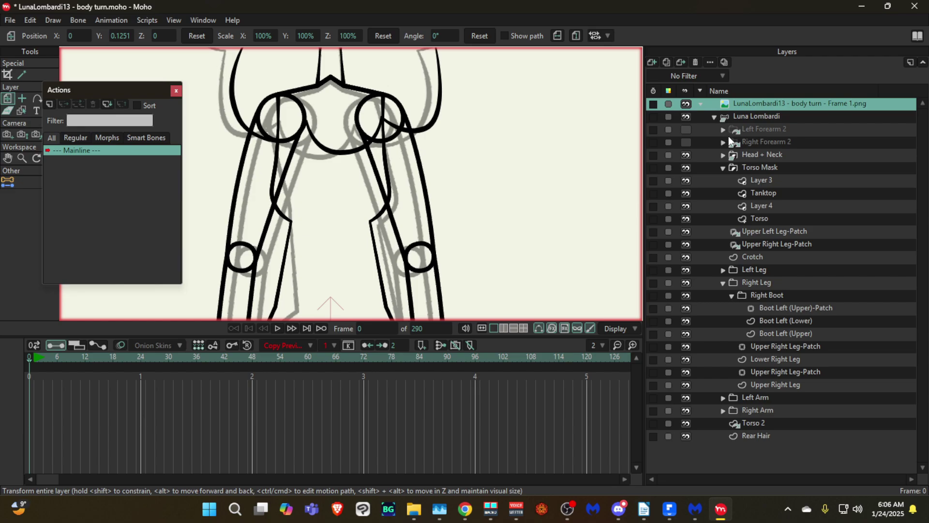
double_click(743, 102)
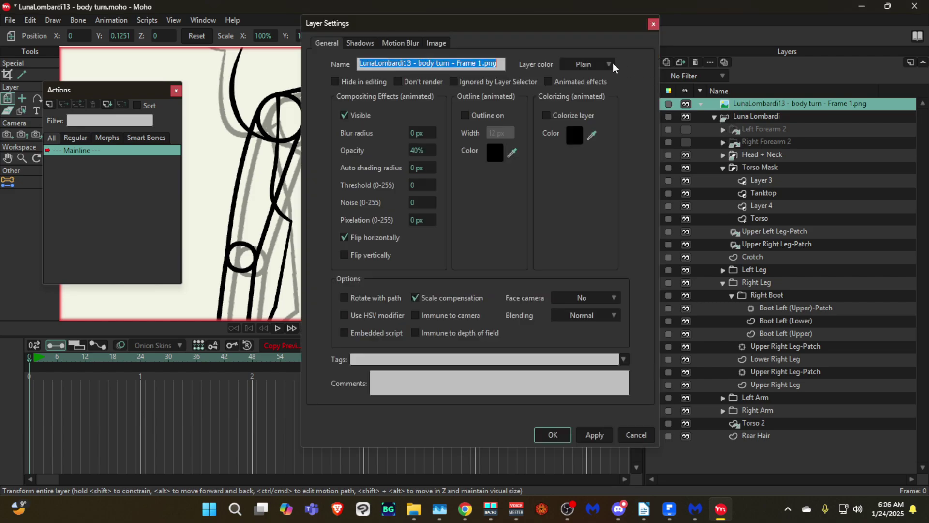
left_click(505, 83)
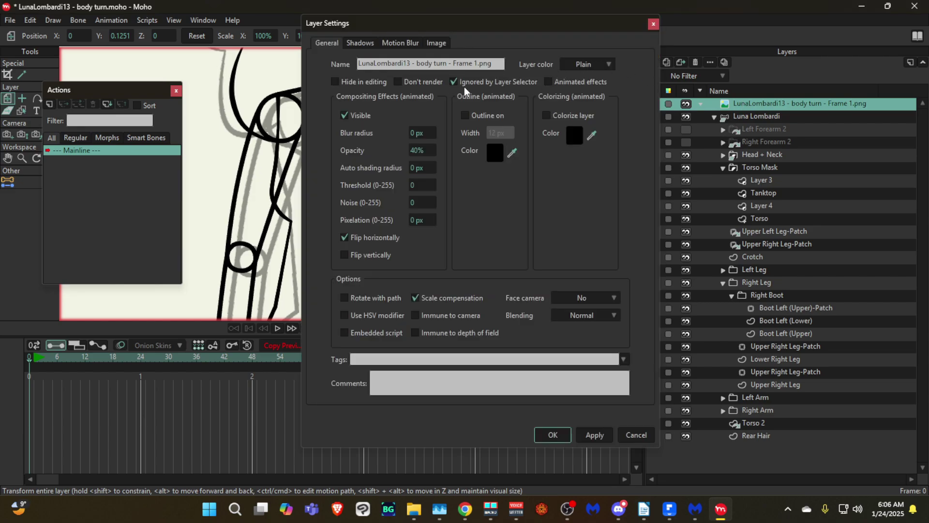
left_click(553, 434)
scroll(383, 212, "down", 5)
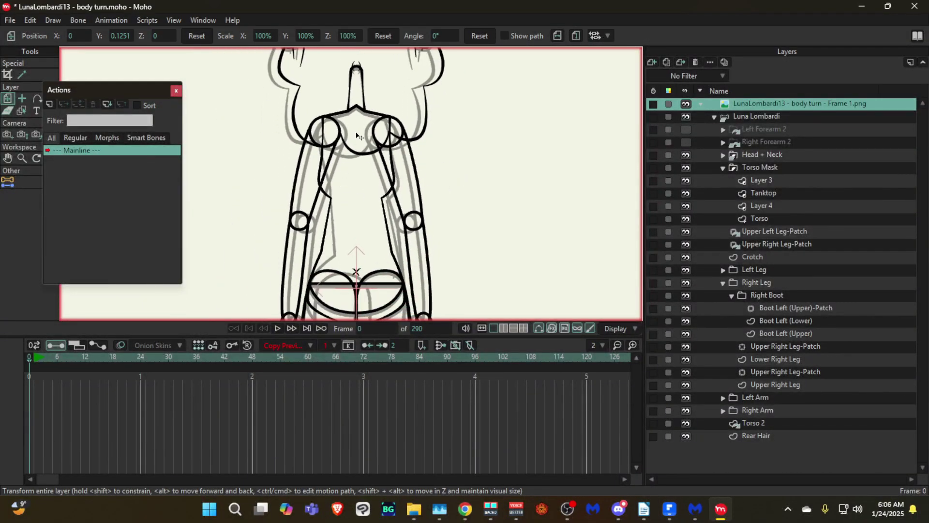
left_click_drag(433, 173, 462, 193)
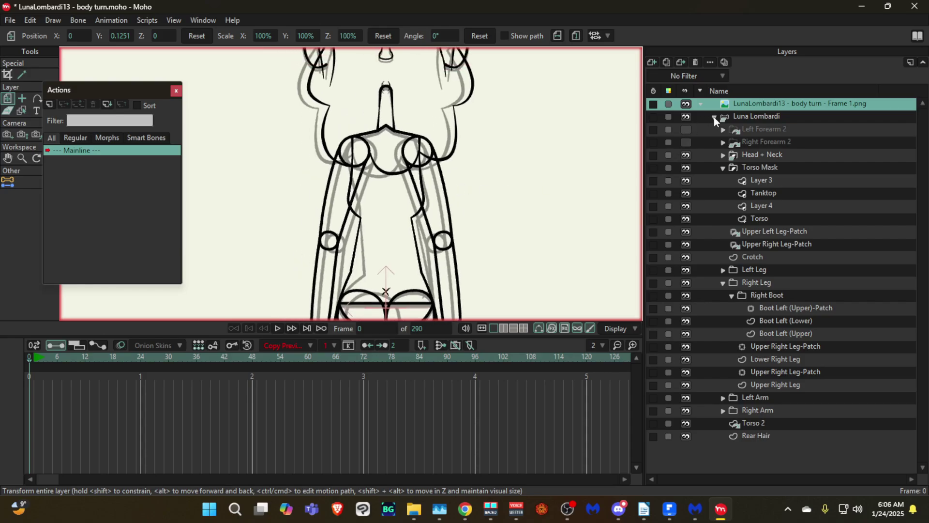
- Open the Luna Lombardi layer's Body Turn 2 action for editing and go to frame 120
left_click(740, 115)
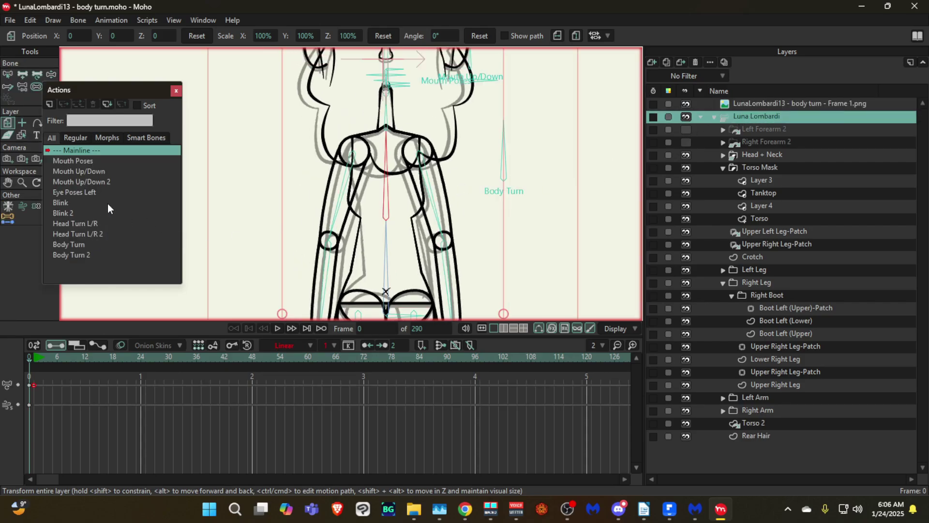
left_click(85, 245)
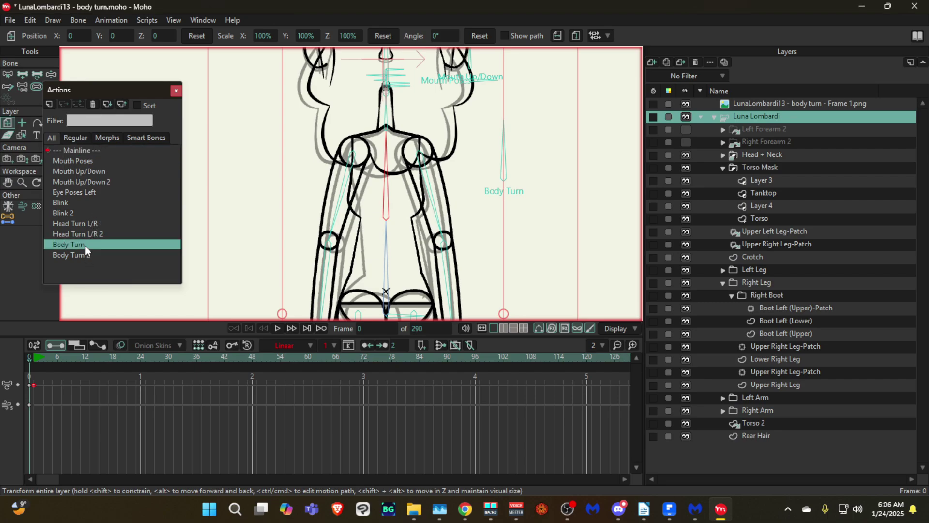
left_click_drag(500, 229, 452, 239)
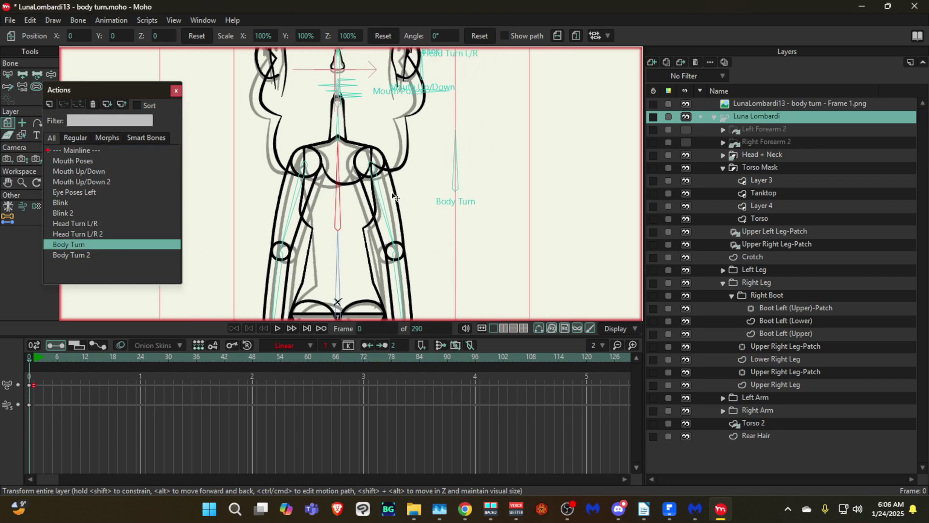
double_click(97, 253)
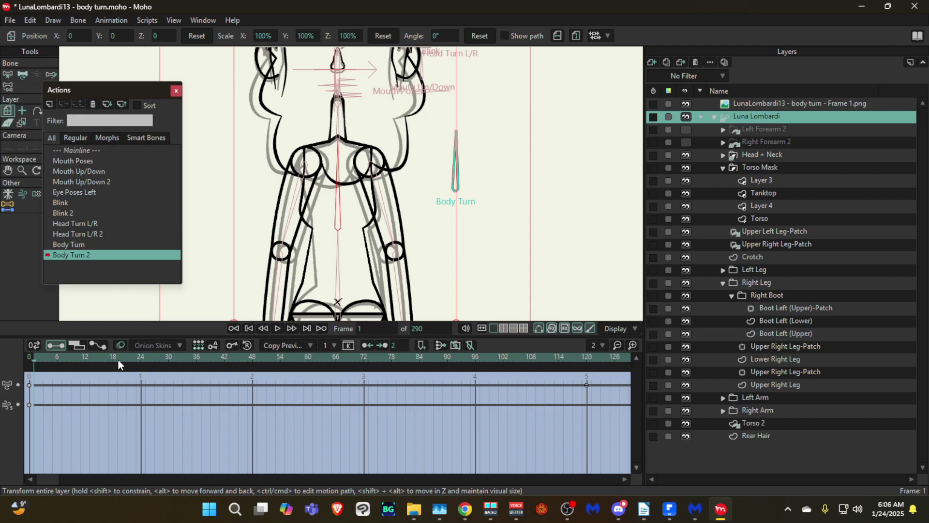
left_click(94, 359)
left_click_drag(278, 369, 586, 372)
left_click_drag(363, 230, 361, 204)
left_click_drag(343, 265, 339, 214)
scroll(315, 155, "up", 1)
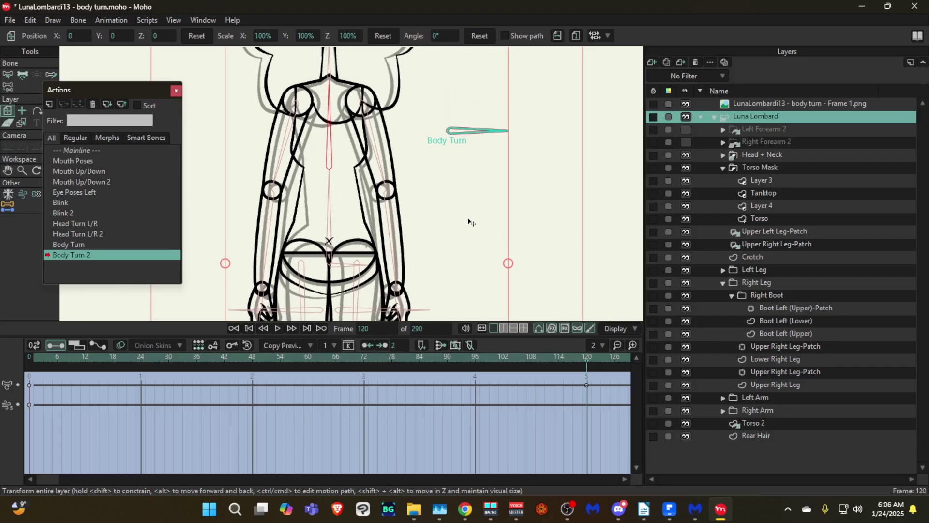
- Move both upper arm bones at the shoulders to line up with the faded reference outline
scroll(296, 116, "up", 3)
key("b")
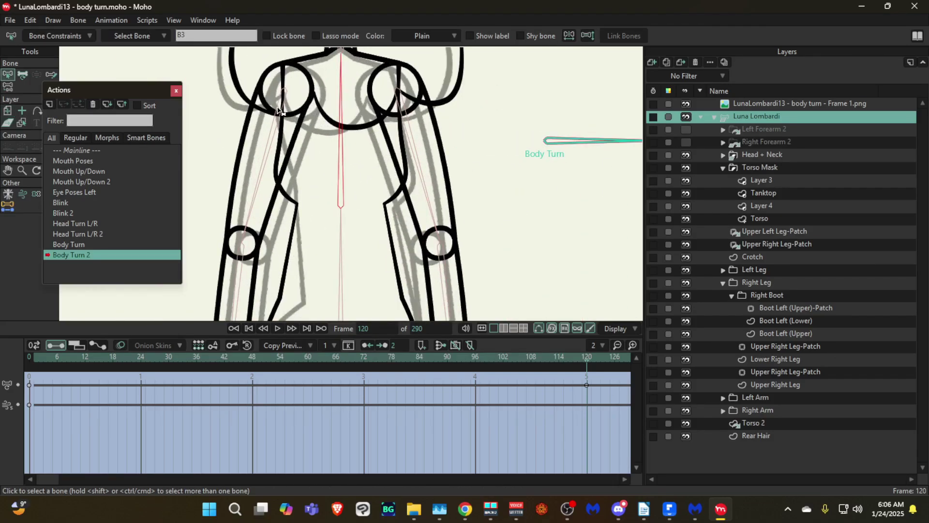
left_click(284, 102)
scroll(284, 103, "up", 2)
key("t")
left_click_drag(281, 101, 298, 99)
left_click_drag(363, 93, 347, 126)
left_click_drag(435, 128, 414, 134)
- Compare the head, shoulders, torso, arms and hips with the reference outline behind the character
scroll(302, 175, "down", 6)
scroll(280, 111, "up", 3)
scroll(321, 171, "up", 1)
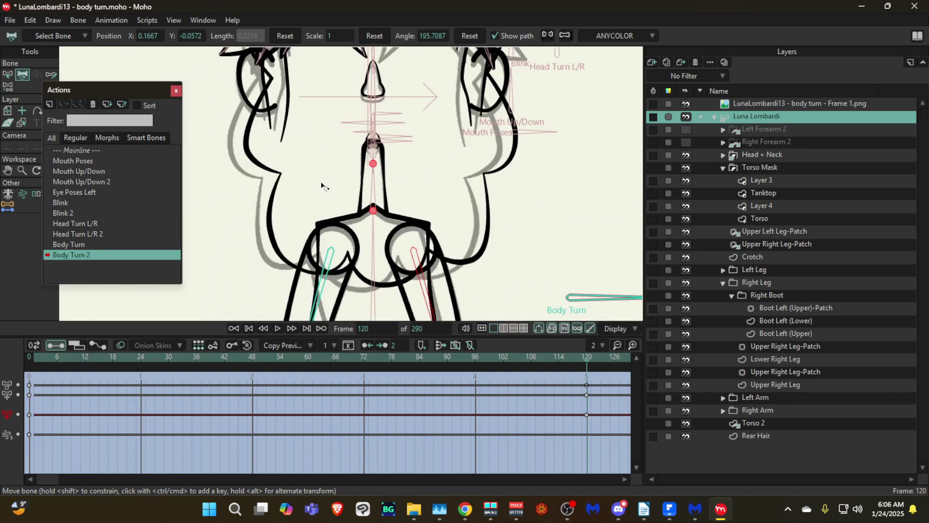
scroll(322, 179, "down", 2)
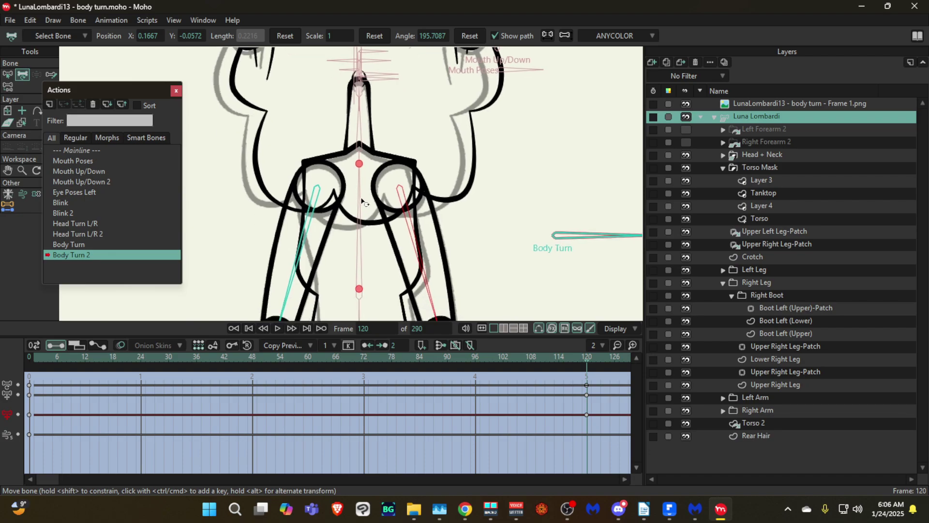
scroll(363, 194, "down", 1)
scroll(362, 208, "down", 2)
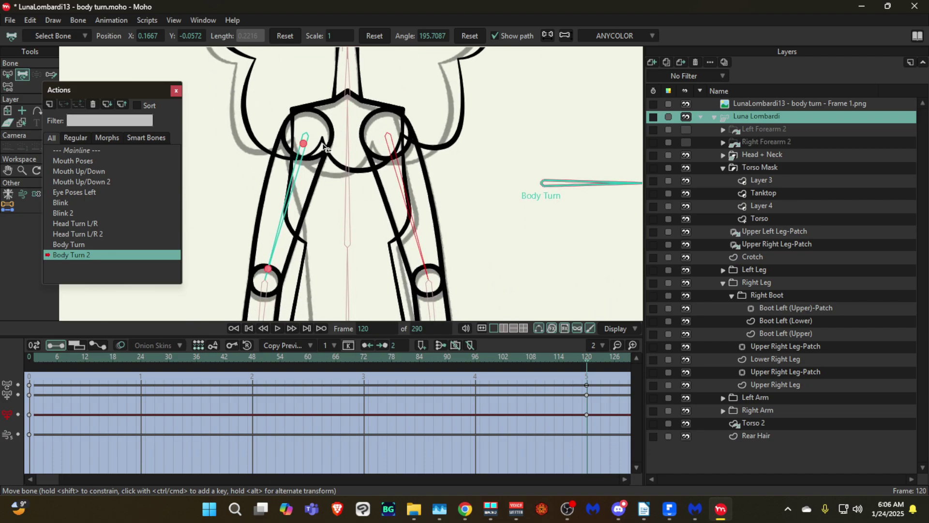
scroll(311, 133, "down", 3)
scroll(322, 204, "up", 3)
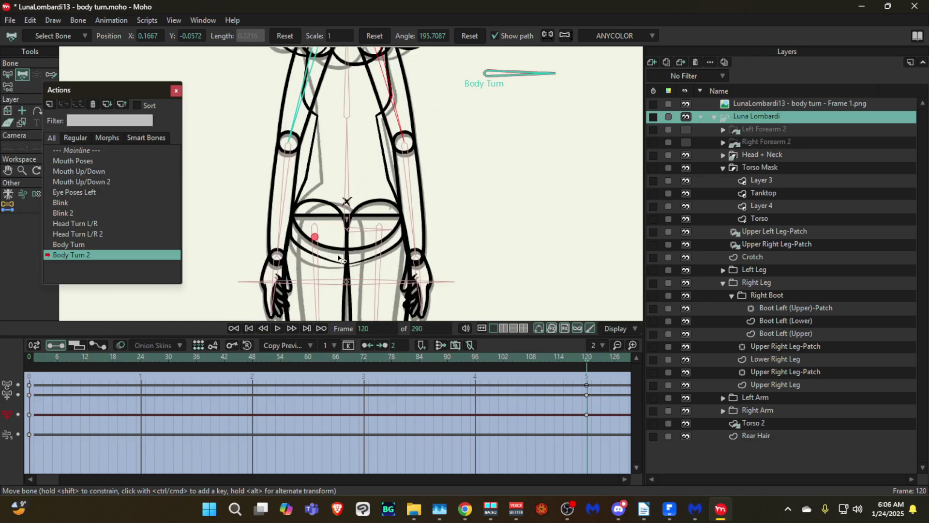
scroll(327, 218, "down", 3)
scroll(327, 218, "down", 4)
left_click_drag(327, 217, 319, 156)
scroll(317, 242, "up", 5)
- Try to shift upper leg bone B4_2 toward the body's centre to match the reference, and undo the move
key("b")
scroll(344, 220, "down", 2)
scroll(332, 103, "down", 4)
left_click_drag(330, 83, 332, 117)
scroll(331, 117, "up", 2)
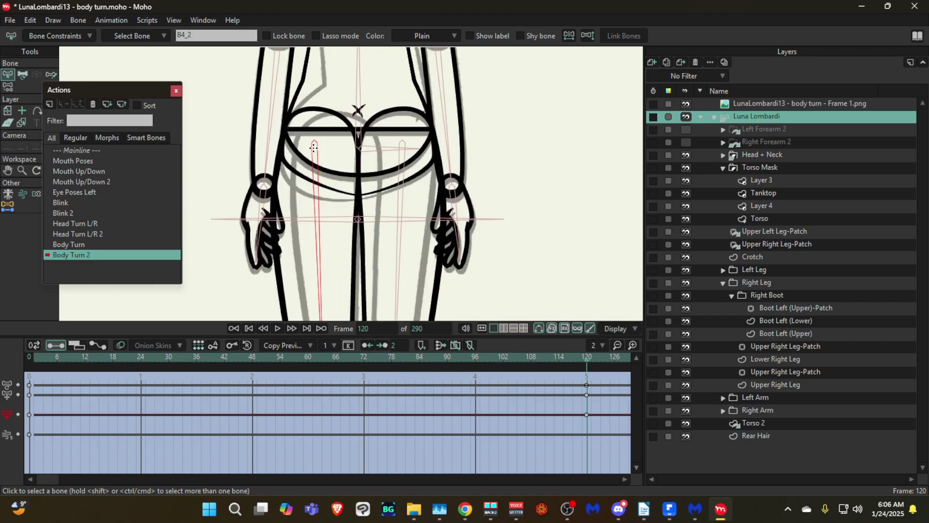
key("t")
left_click_drag(315, 162, 333, 161)
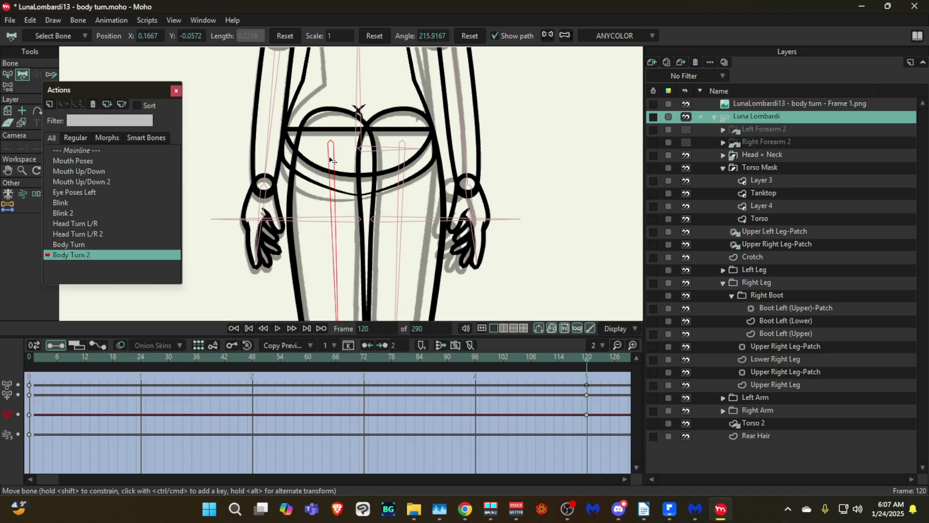
key("ctrl+z")
- Move only the left-hand upper leg bone inward at the hip so the leg matches the reference outline
scroll(396, 99, "down", 2)
key("b")
left_click(394, 123)
left_click_drag(369, 203, 375, 121)
scroll(343, 190, "up", 2)
key("t")
left_click_drag(337, 177, 358, 177)
scroll(359, 178, "down", 3)
- Move the right-hand upper leg bone inward to an X position of 0.0506
key("z")
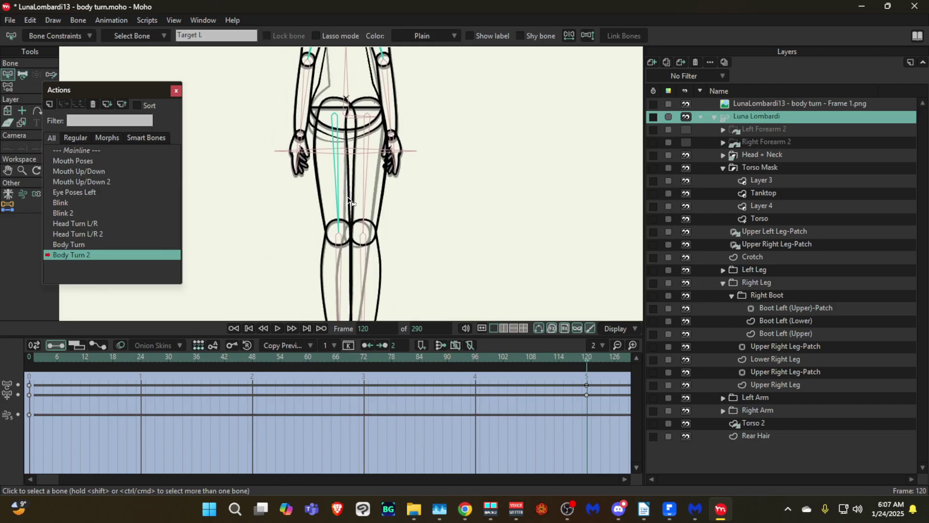
left_click(366, 126)
scroll(368, 118, "up", 2)
key("t")
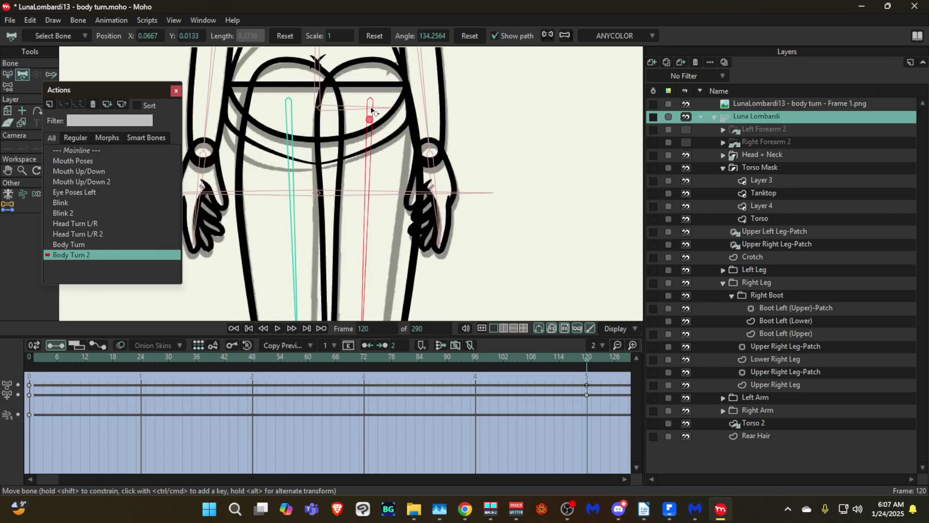
left_click_drag(369, 118, 358, 121)
- Turn on the display of fills in the viewport
scroll(358, 121, "down", 4)
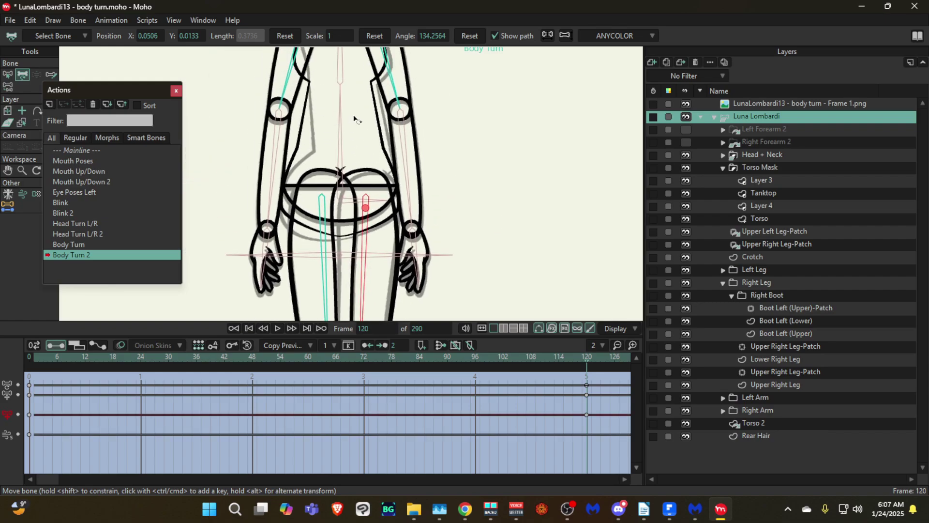
scroll(361, 156, "down", 2)
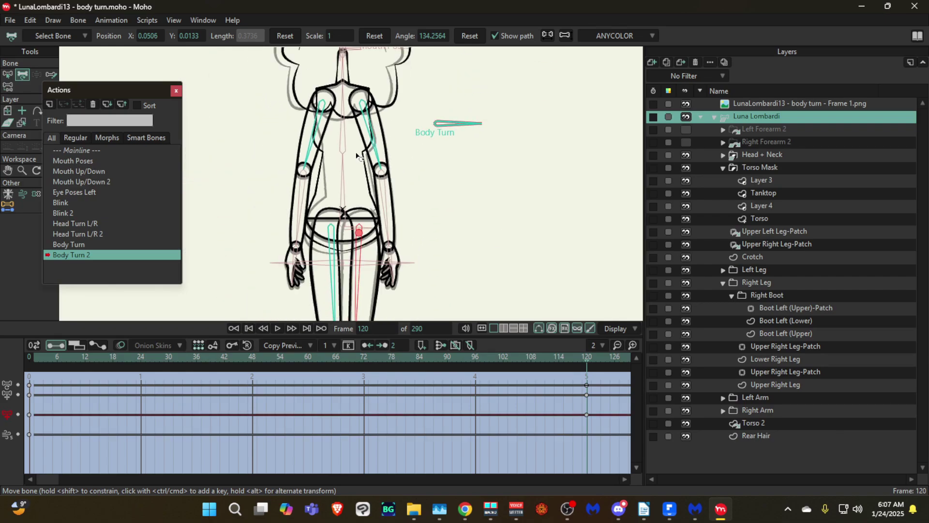
scroll(359, 154, "up", 3)
left_click(615, 328)
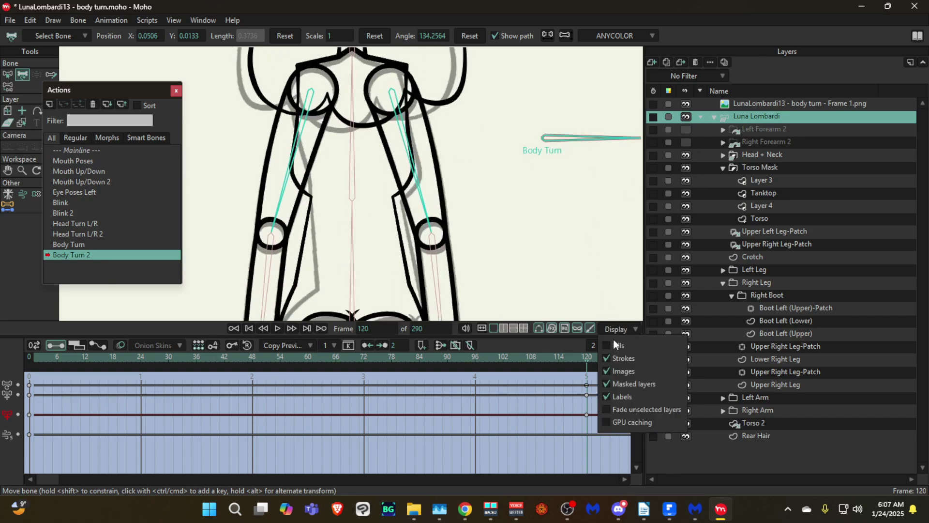
left_click(614, 342)
- On the Torso layer, move the left-hand waist corner and hip points inward to follow the reference outline
left_click_drag(380, 190, 342, 137)
scroll(338, 176, "up", 3)
scroll(342, 148, "down", 4)
scroll(343, 147, "down", 1)
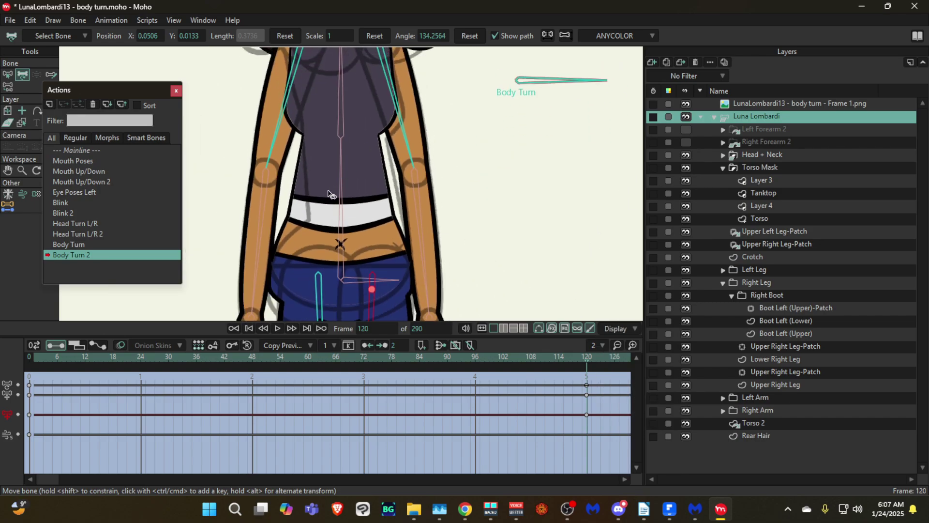
scroll(334, 205, "up", 2)
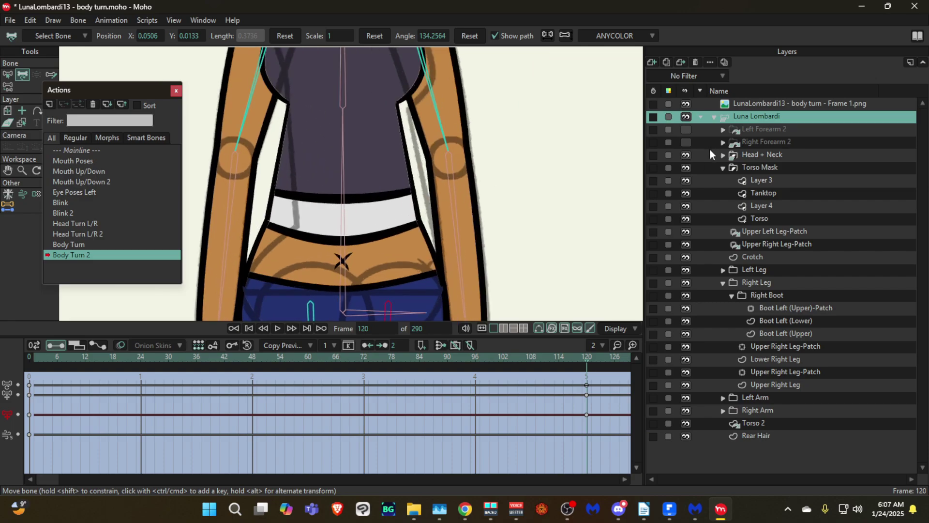
left_click_drag(327, 176, 339, 186)
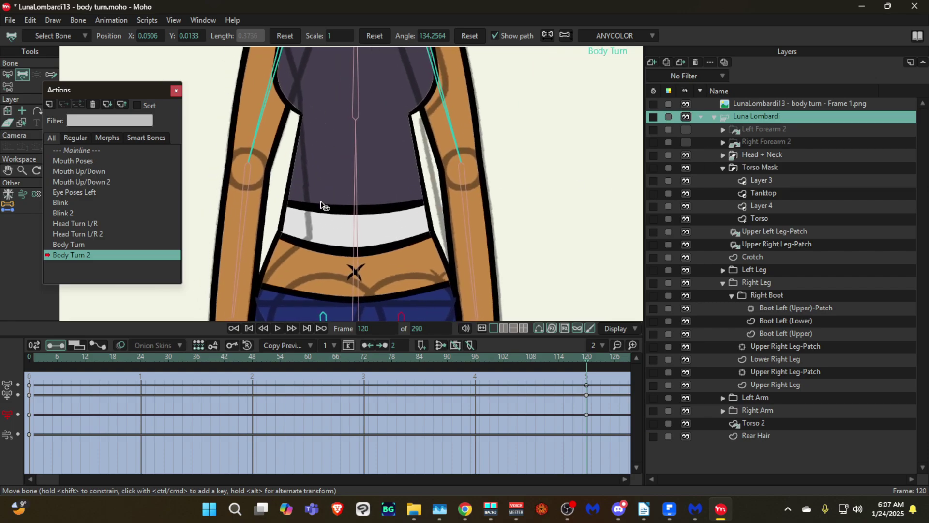
left_click(756, 217)
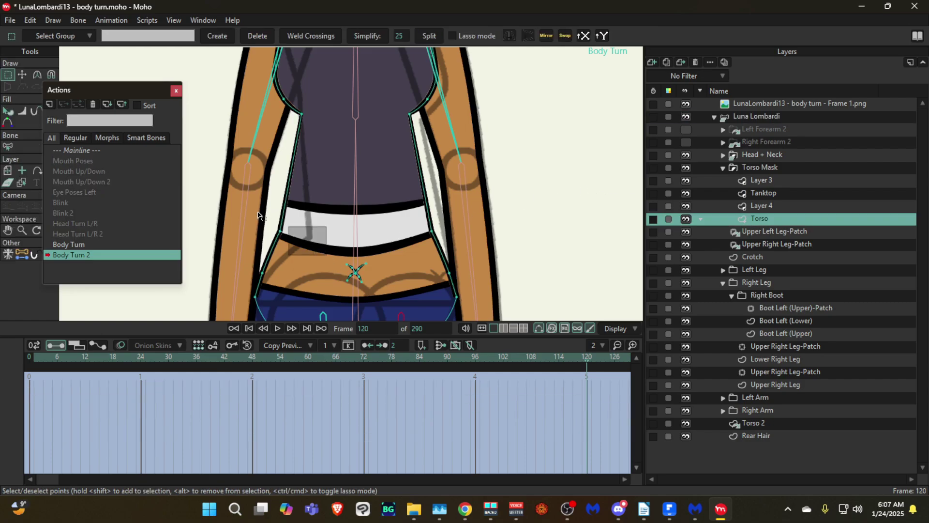
scroll(289, 243, "up", 4)
key("t")
left_click_drag(278, 224, 345, 223)
left_click_drag(308, 254, 322, 179)
left_click_drag(282, 263, 303, 194)
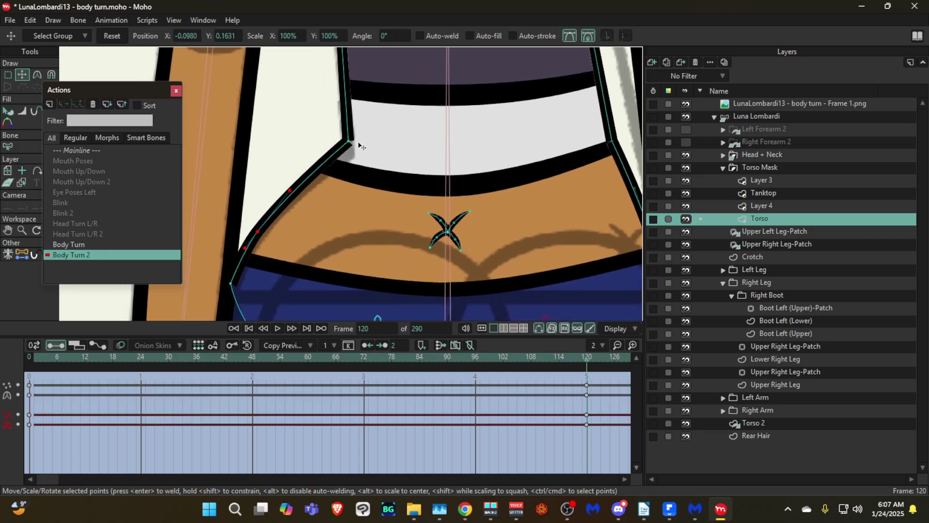
- Fine-tune the torso's left-hand waist corner point to X -0.0512, Y 0.2030 on the reference outline
left_click(349, 142)
scroll(358, 150, "up", 2)
left_click_drag(355, 168, 356, 170)
scroll(358, 145, "down", 5)
scroll(360, 114, "down", 1)
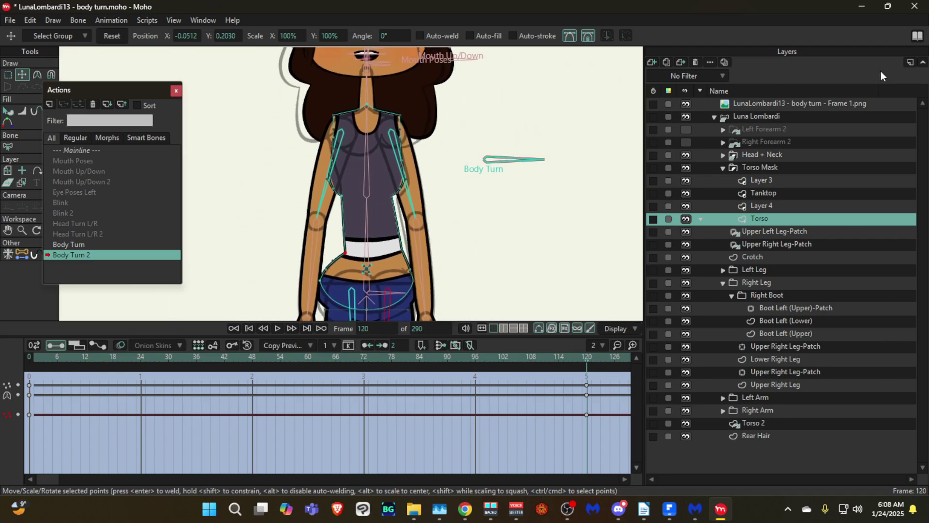
- Try to adjust the neckline points on the Tanktop layer against the reference outline, and undo the edit
scroll(339, 145, "up", 5)
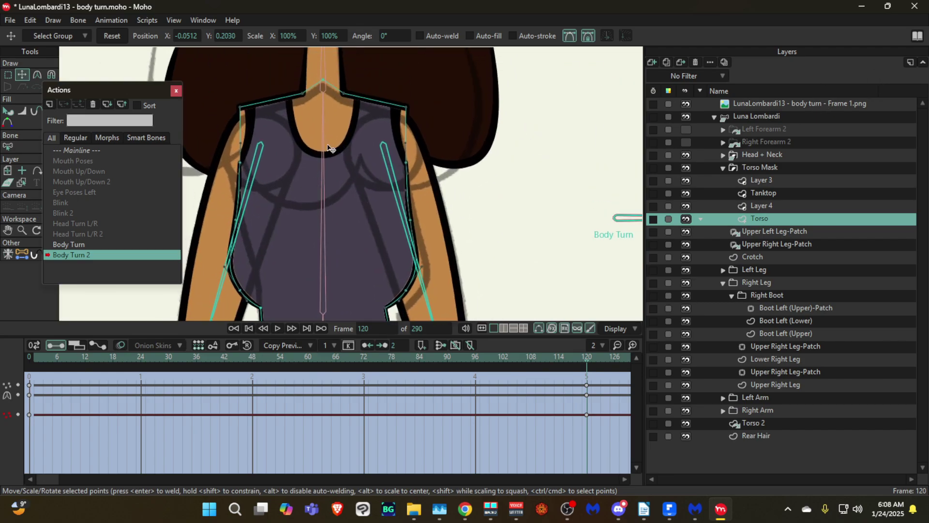
scroll(324, 180, "down", 2)
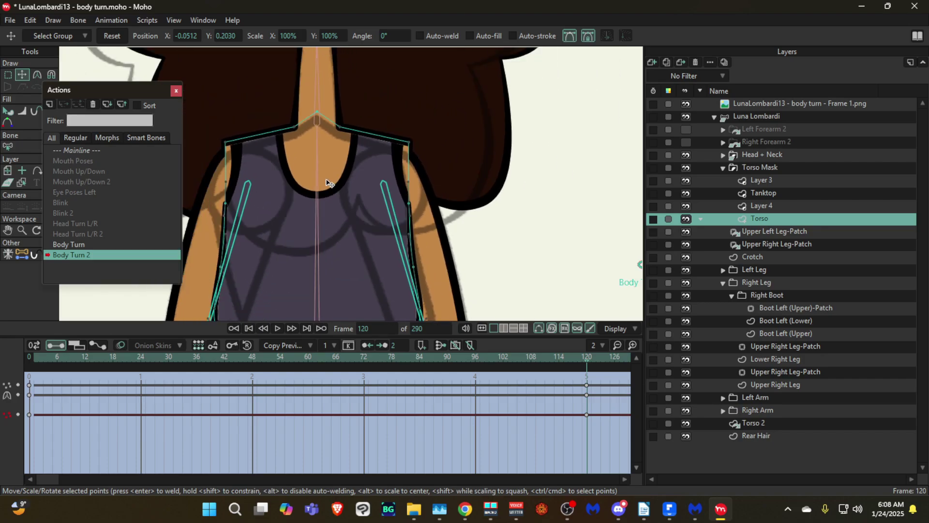
scroll(333, 189, "down", 3)
scroll(339, 197, "up", 3)
left_click(775, 193)
key("g")
left_click_drag(359, 276, 381, 175)
key("t")
scroll(381, 210, "down", 2)
key("ctrl+z")
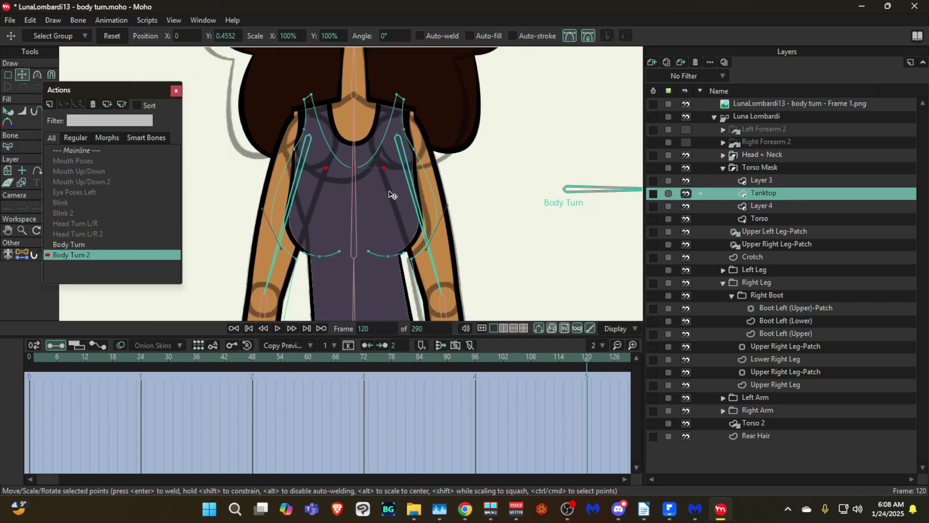
- Hide the Luna Lombardi layer to view the reference outline alone and select the body turn image layer
scroll(394, 198, "down", 3)
left_click(686, 117)
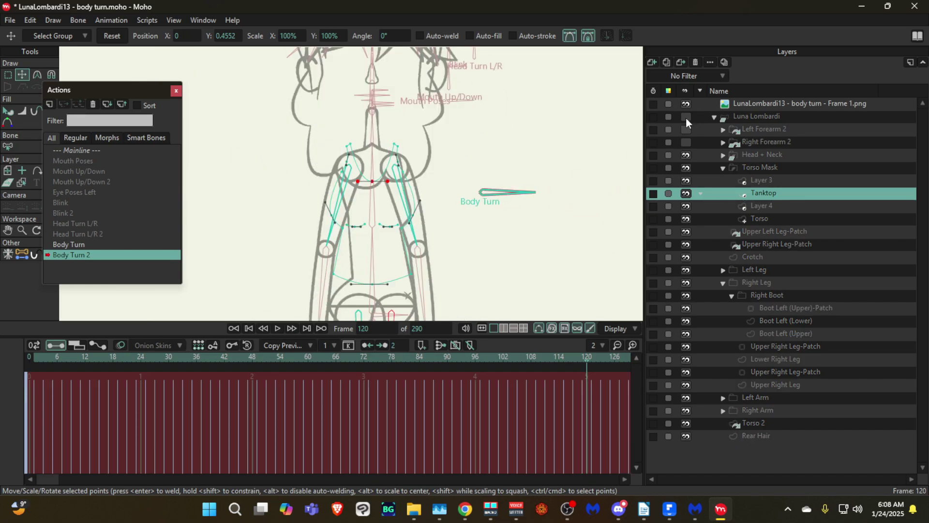
left_click(745, 104)
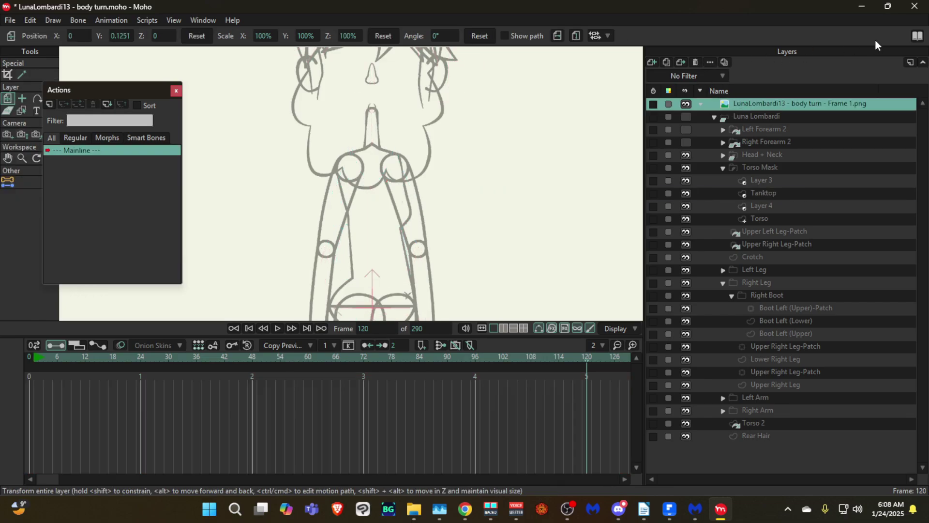
- Set the render fill style to Normal in the project settings
left_click(9, 20)
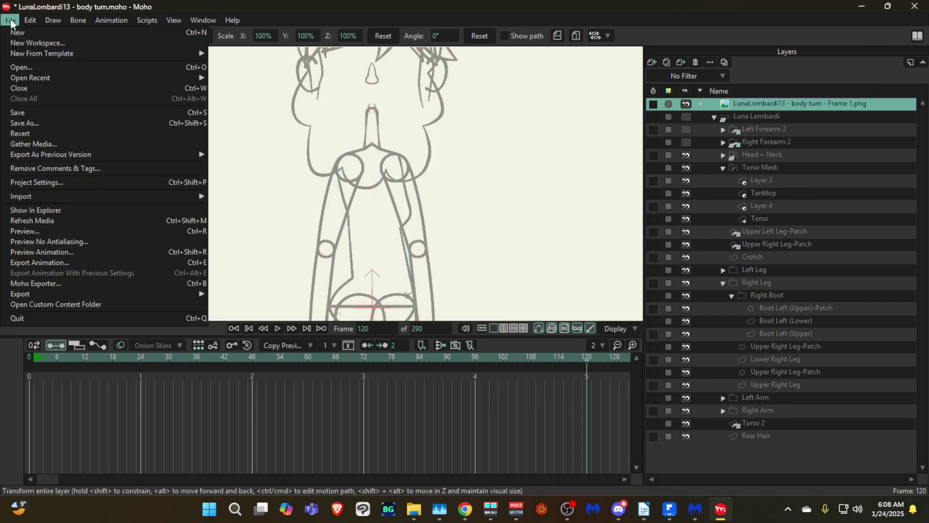
left_click(81, 183)
left_click(788, 144)
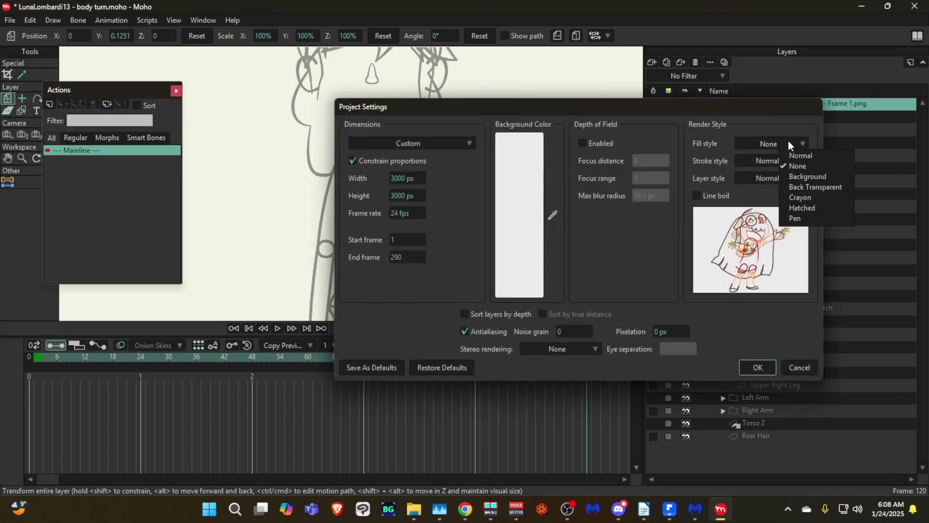
left_click(794, 154)
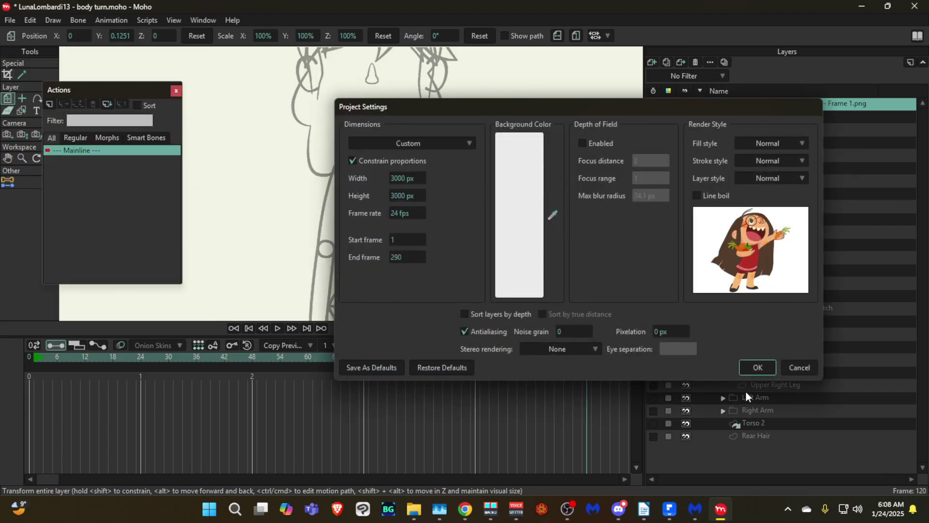
left_click(765, 364)
- Render frame 1 of the turned pose in full colour and save it as a PNG in the Luna Lombardi folder
key("ctrl+r")
left_click(141, 476)
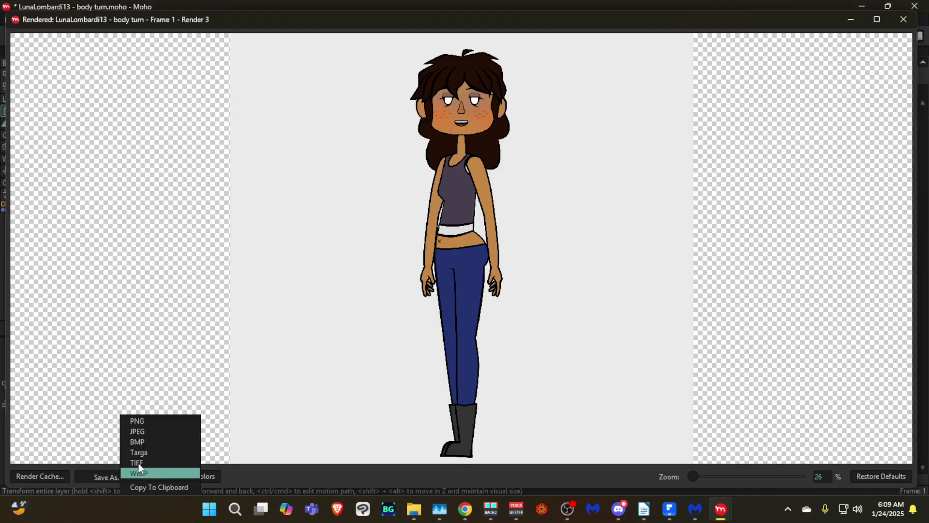
left_click(141, 422)
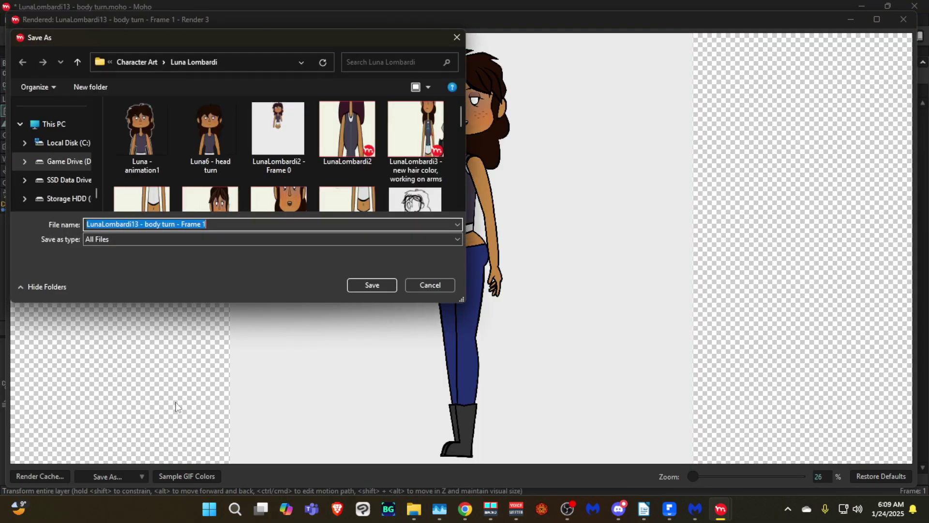
key("Right")
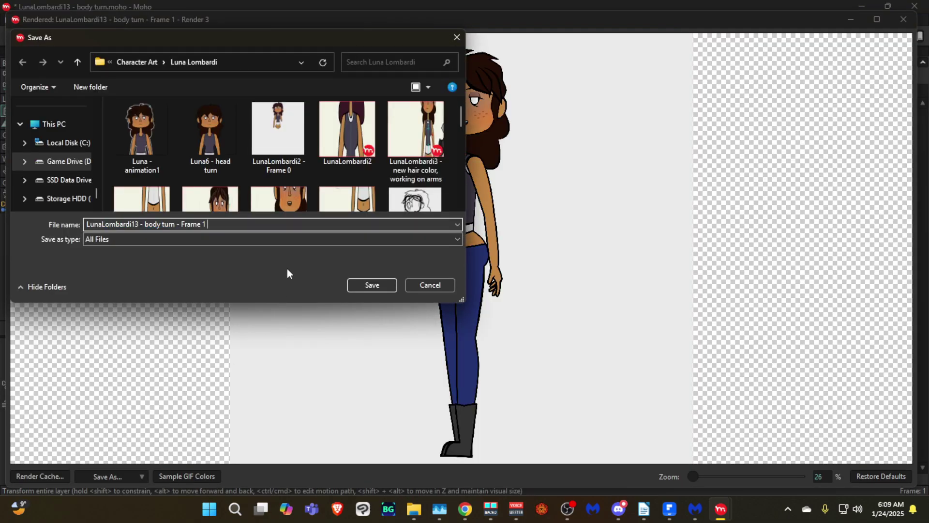
left_click(360, 285)
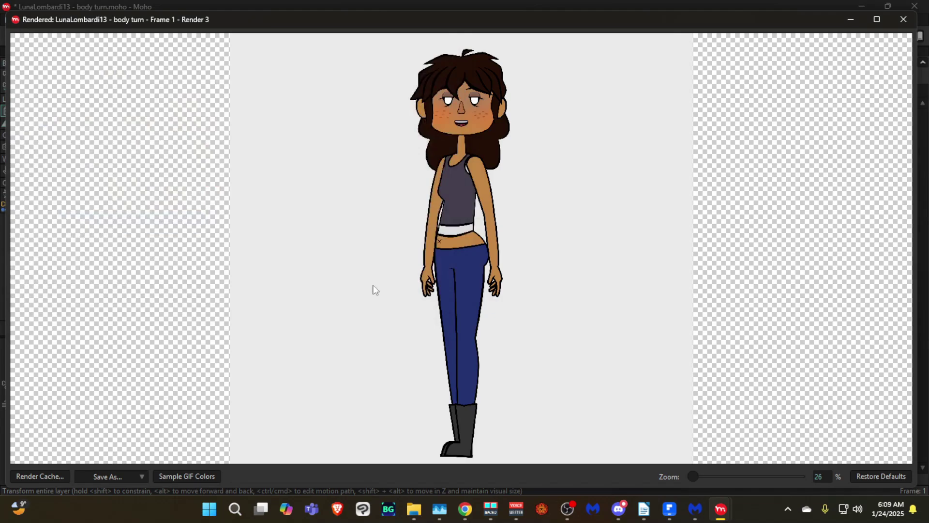
- Import the LunaLombardi13 - body turn - Frame 1 1 render as an image layer above the existing reference
left_click(903, 20)
left_click(764, 103)
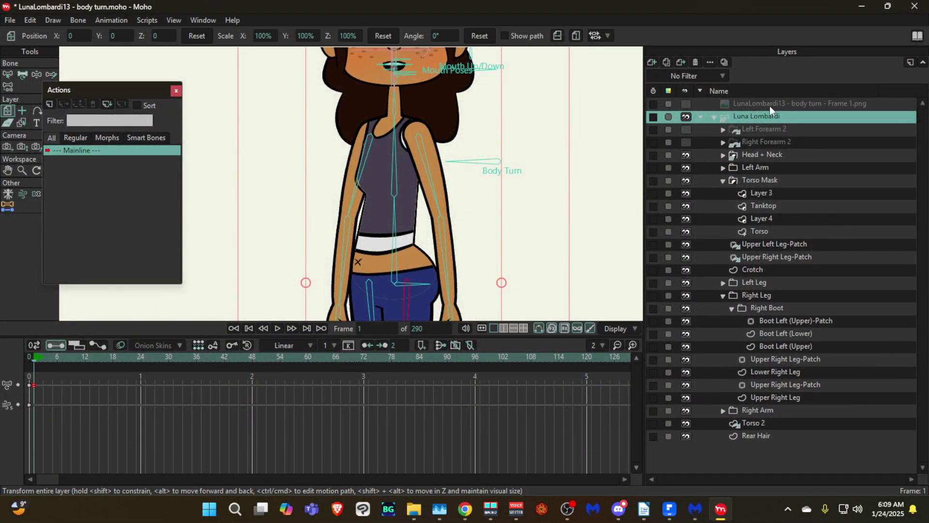
left_click(651, 62)
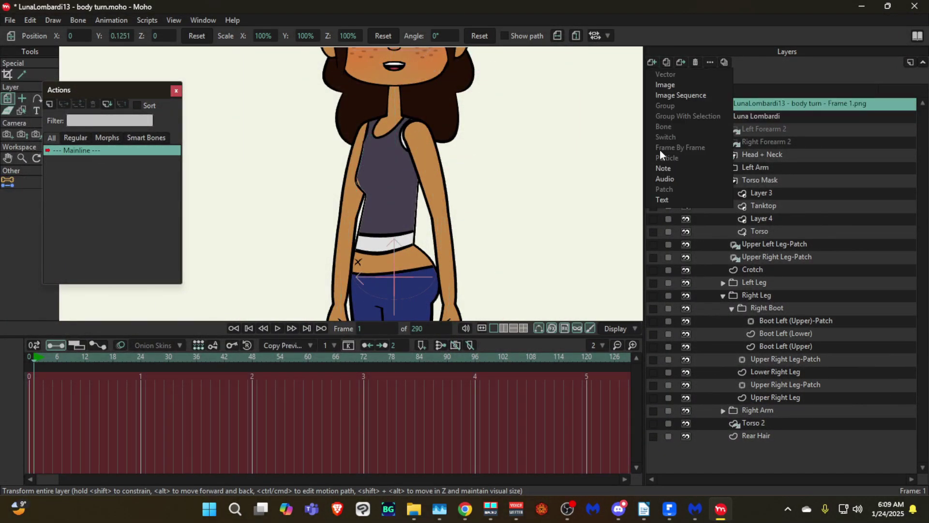
left_click(674, 84)
scroll(295, 181, "down", 3)
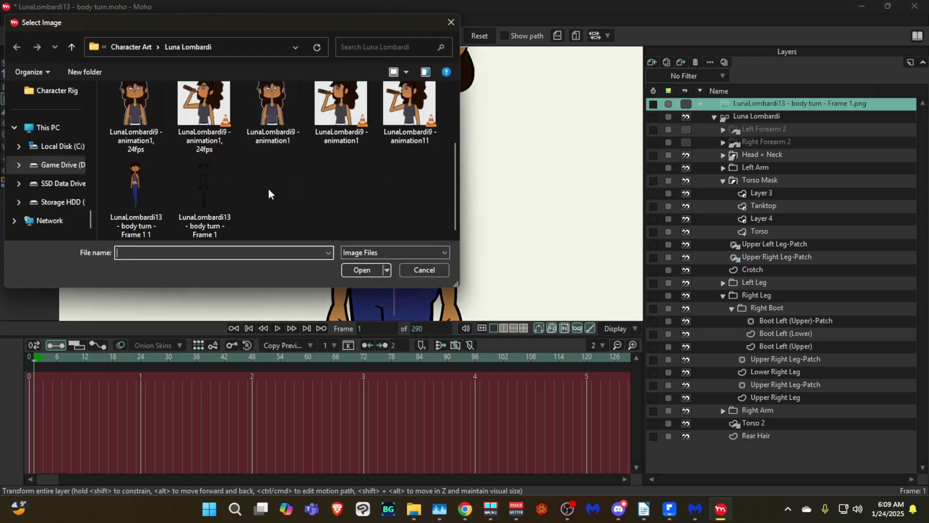
double_click(149, 200)
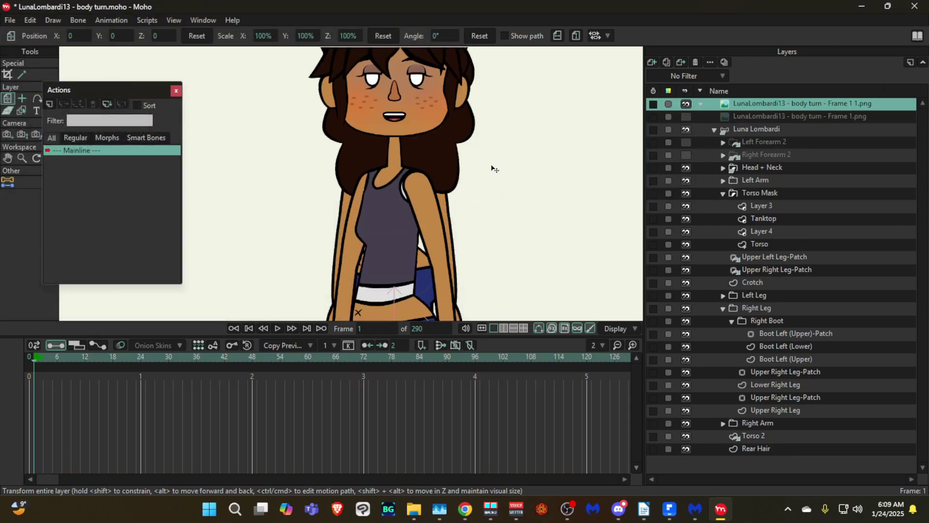
- Set the new reference image's Y position to 0.1251 and flip it horizontally
left_click(768, 121)
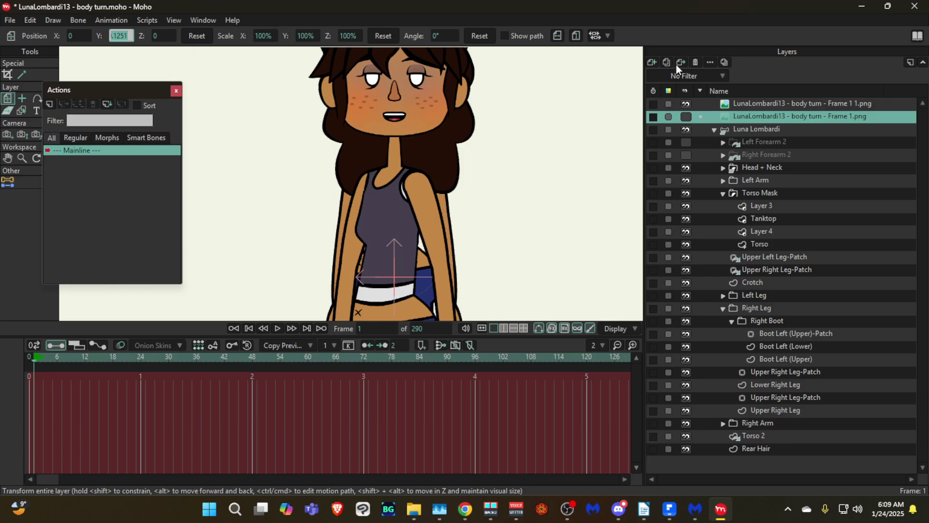
left_click(745, 103)
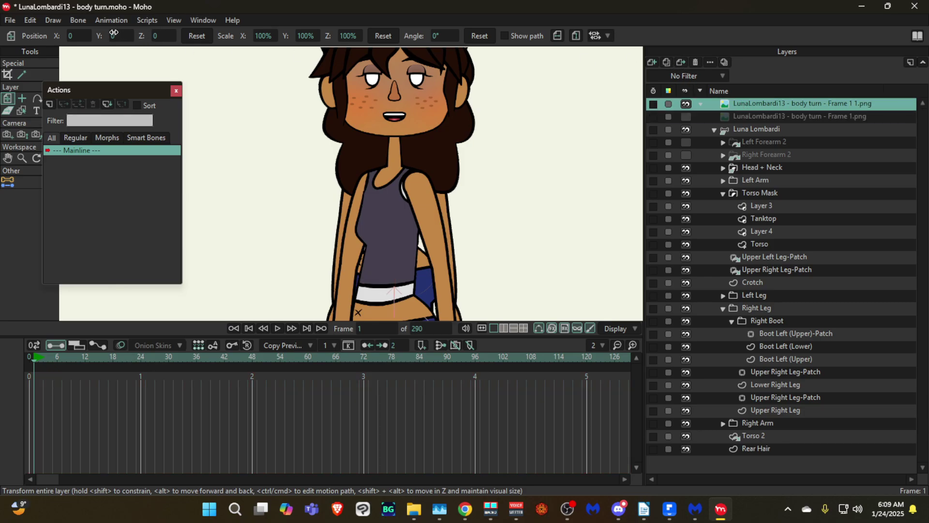
left_click_drag(111, 34, 113, 32)
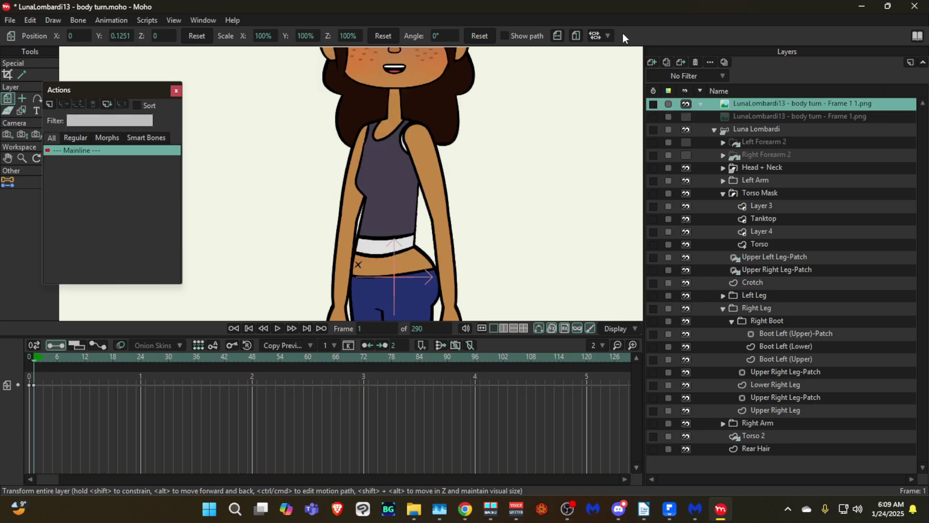
left_click(557, 35)
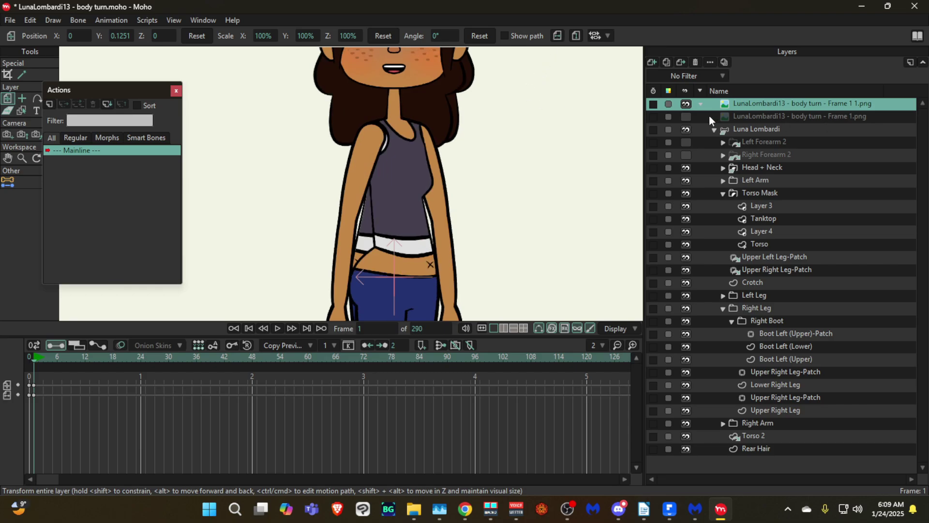
left_click(684, 116)
left_click(685, 118)
left_click_drag(467, 152, 461, 119)
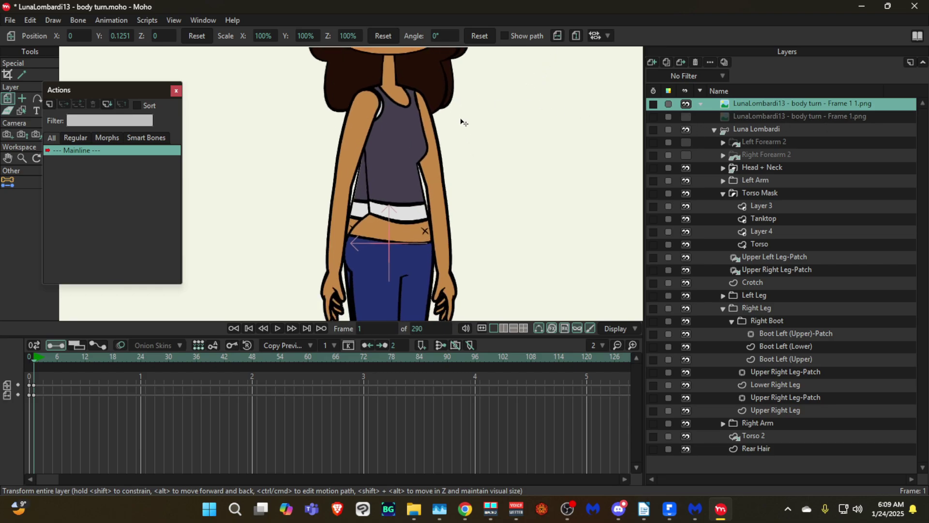
- Make the new reference layer ignored by the layer selector and set its opacity to 40%
double_click(777, 103)
left_click(454, 81)
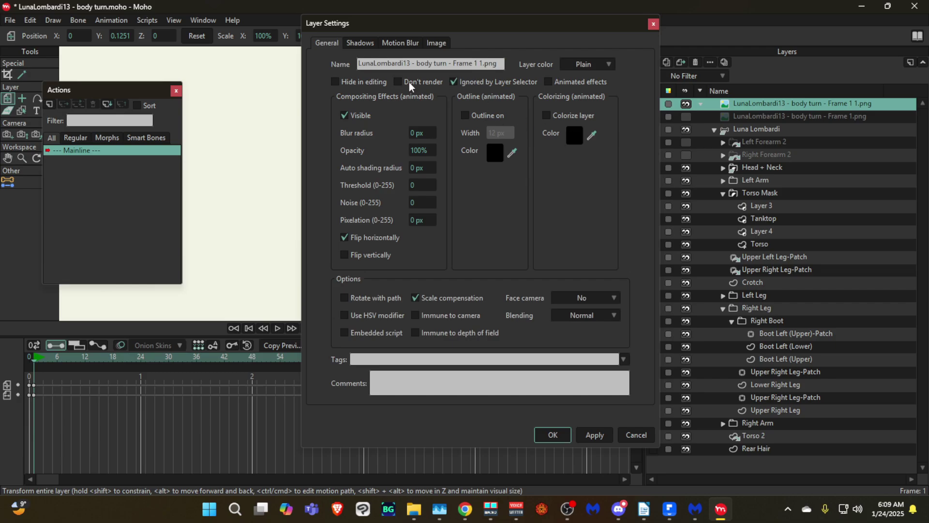
left_click(419, 150)
type("40")
left_click(580, 438)
left_click(553, 435)
scroll(428, 155, "up", 2)
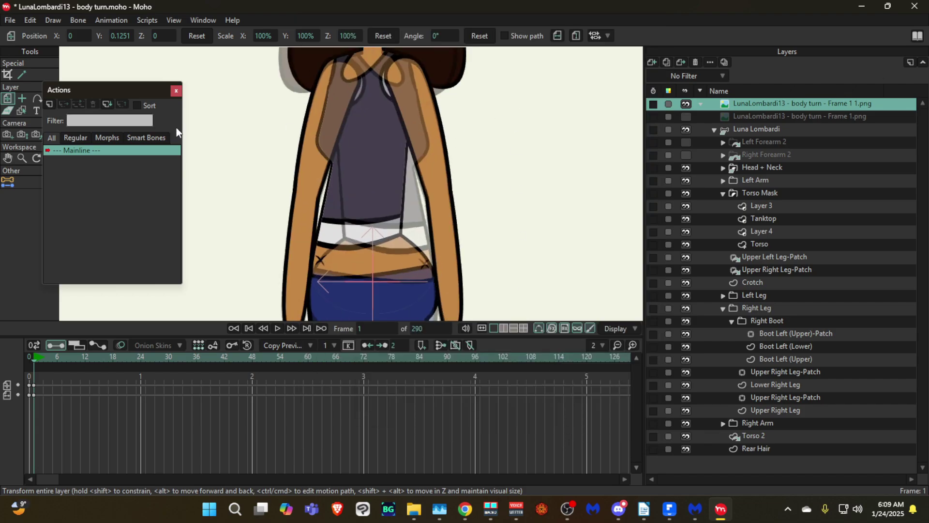
- Check the translucent reference against the rig at frame 120 of the Body Turn 2 action
left_click(754, 133)
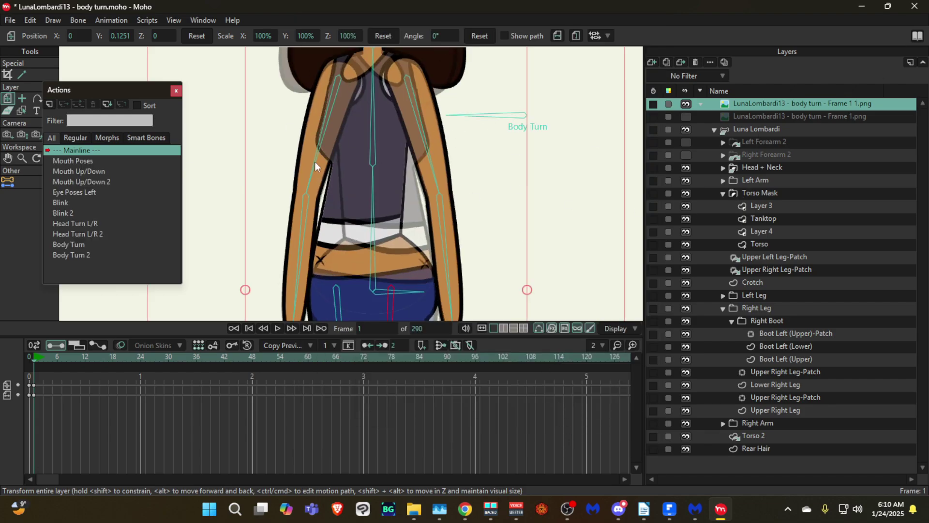
left_click(106, 254)
double_click(120, 255)
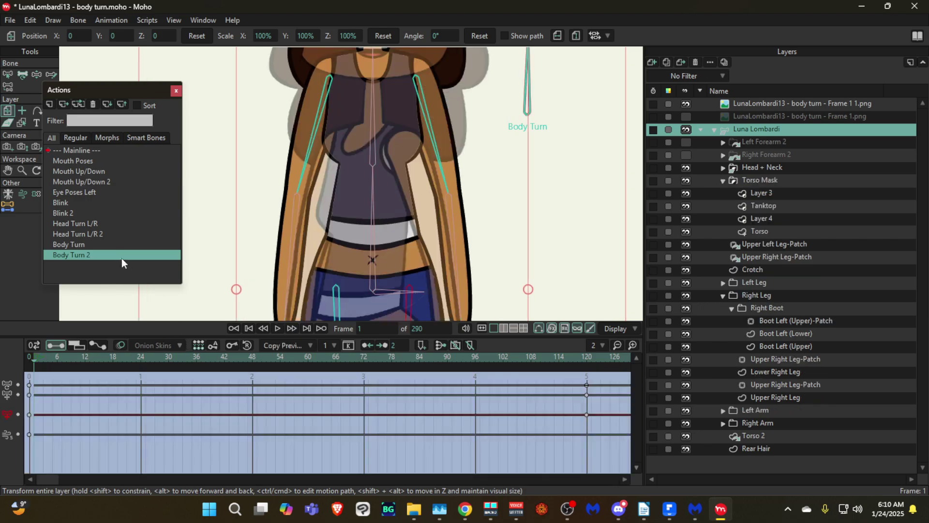
left_click_drag(264, 363, 601, 369)
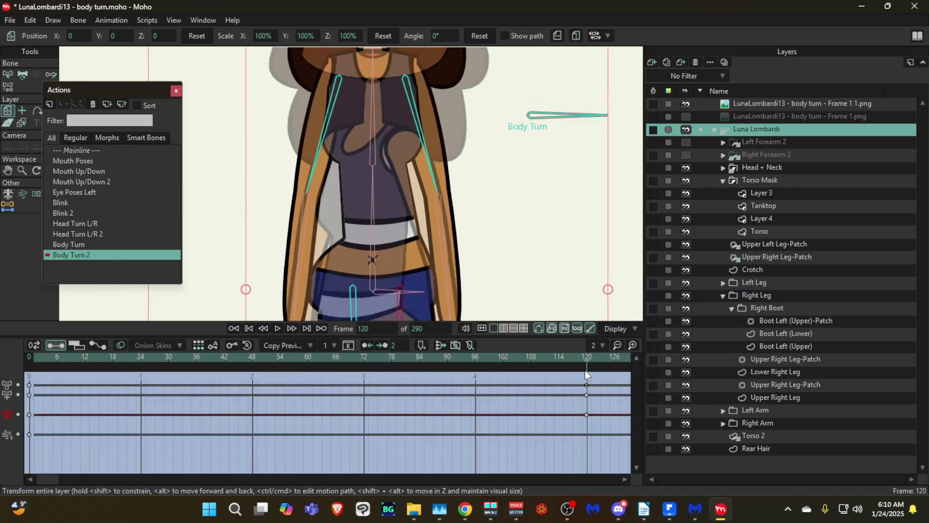
scroll(384, 222, "up", 2)
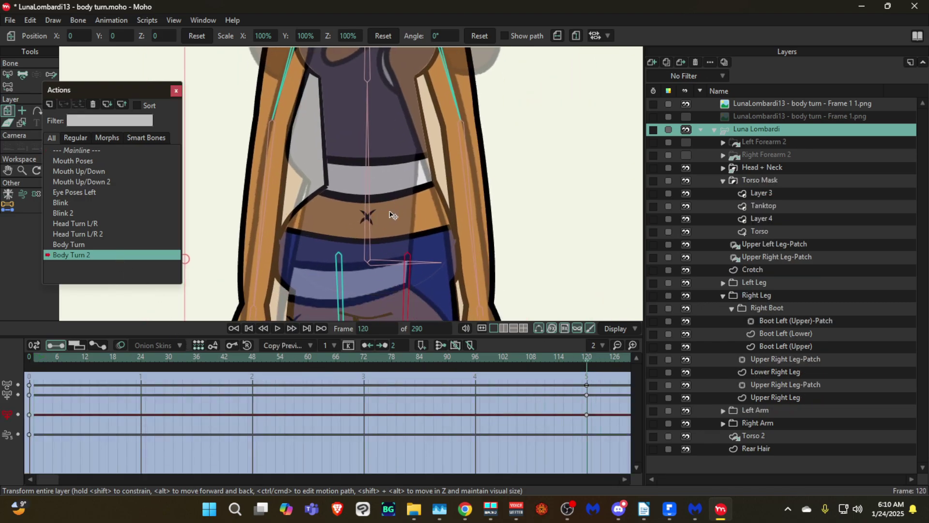
- Move the new reference layer's position and flip keyframes from frame 1 to frame 0
left_click(757, 103)
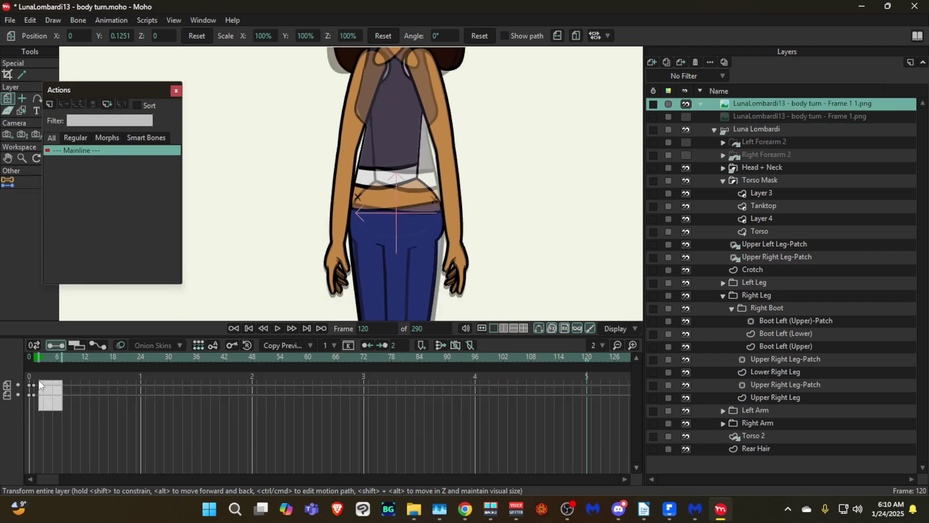
left_click_drag(39, 380, 27, 358)
key("ctrl+x")
key("ctrl+v")
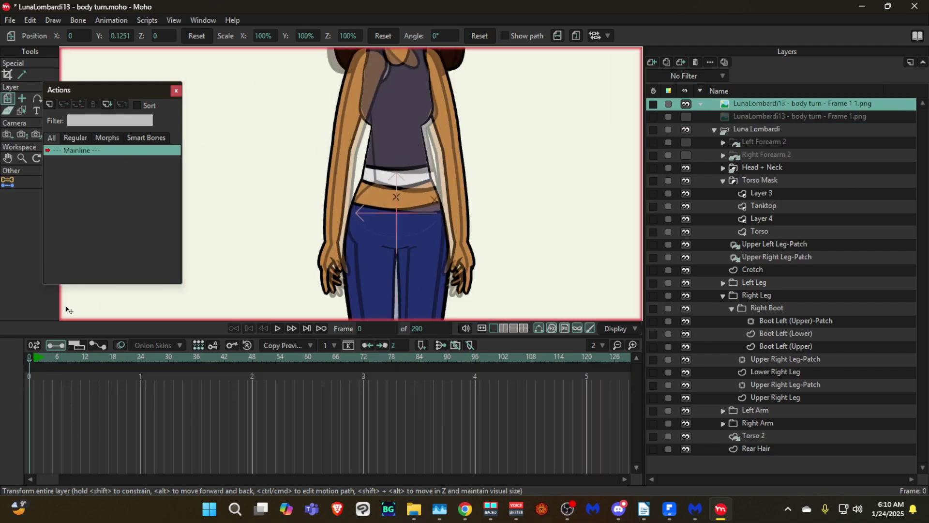
- Activate the Body Turn 2 action on the Luna Lombardi layer again and go to frame 120
left_click(776, 129)
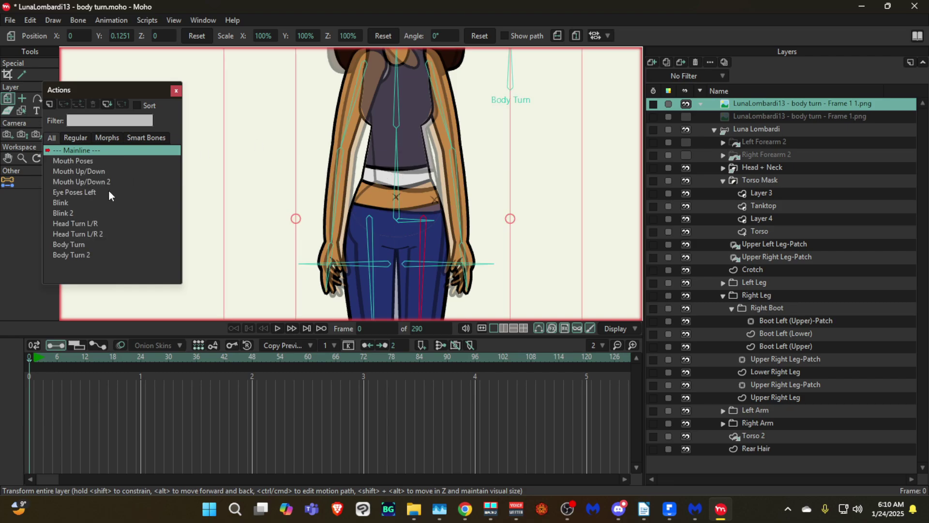
left_click(86, 254)
left_click_drag(245, 357, 589, 358)
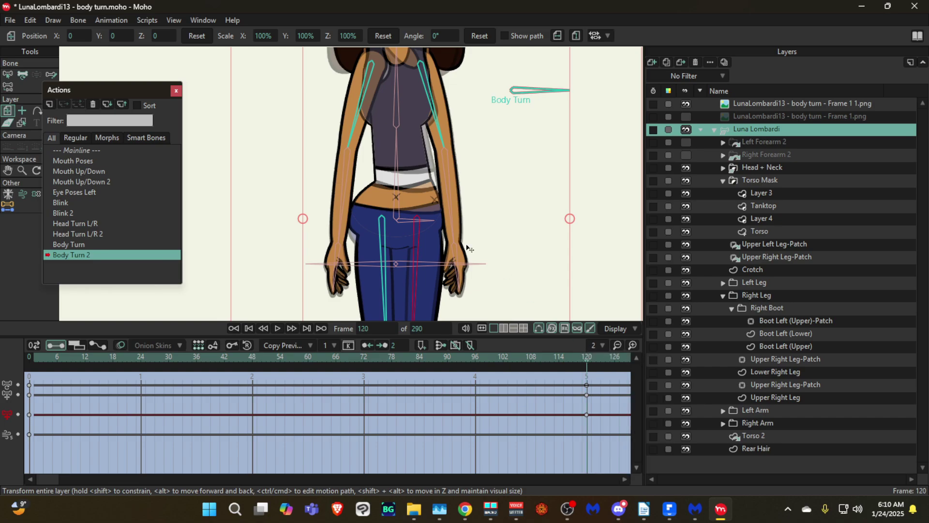
scroll(389, 169, "up", 3)
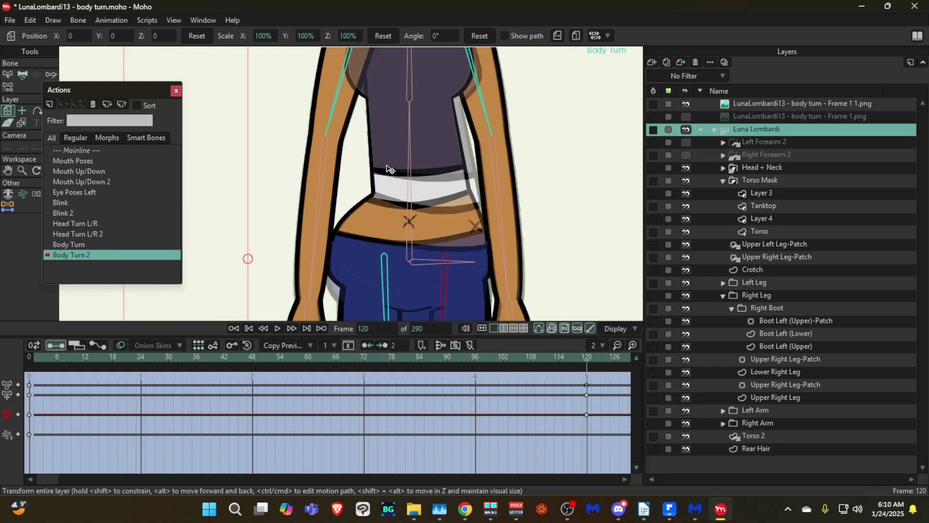
- Adjust the curvature of the Torso layer's waist points beside the white waistband against the reference
left_click(759, 231)
scroll(440, 228, "up", 4)
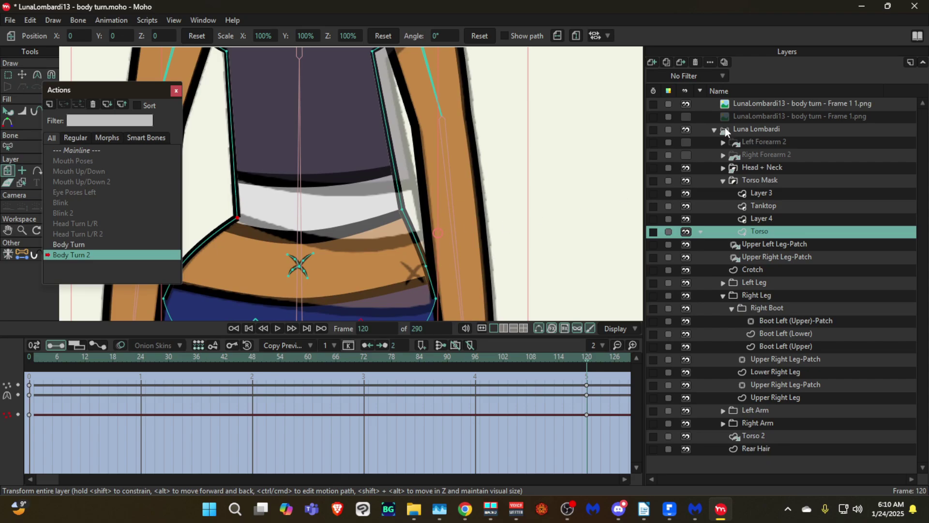
left_click(686, 103)
left_click(686, 103)
key("g")
left_click_drag(425, 260, 362, 166)
key("t")
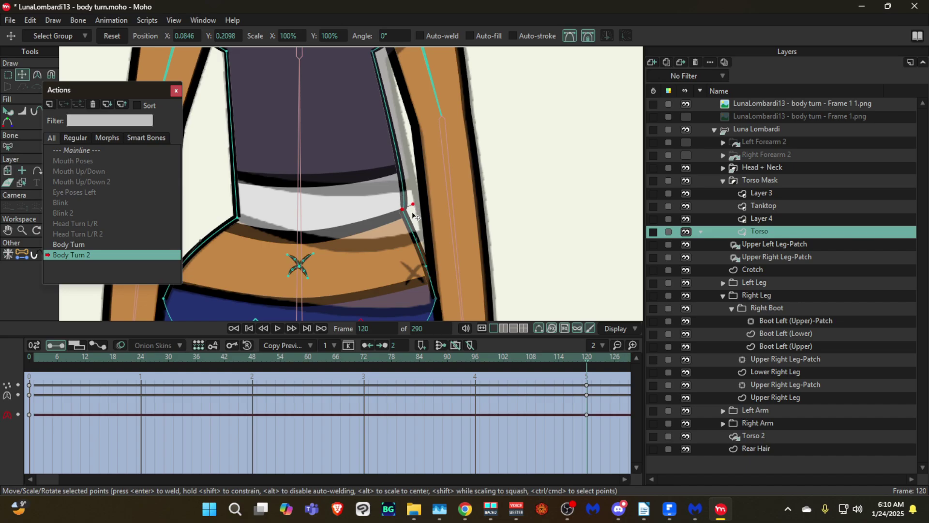
key("g")
left_click_drag(430, 242, 426, 268)
key("c")
left_click(380, 192)
- Move the Torso layer's waist point outward to the reference edge and adjust the point just below it
key("g")
key("t")
left_click_drag(403, 207, 421, 209)
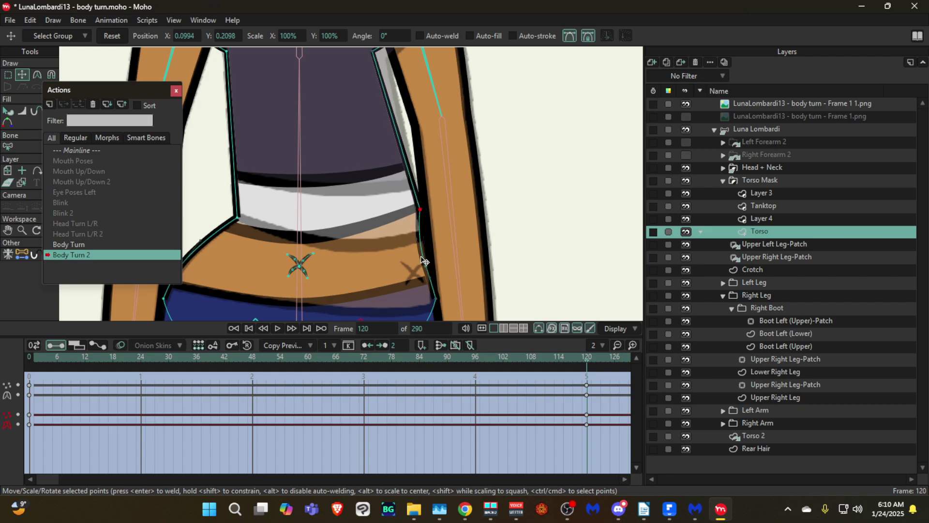
left_click_drag(419, 257, 429, 235)
scroll(407, 167, "down", 4)
scroll(406, 114, "up", 5)
- Reposition the Torso layer's corner point below the bust to match the reference outline
key("g")
left_click_drag(463, 155, 282, 65)
key("t")
mouse_move(387, 196)
left_mouse_down()
mouse_move(424, 191)
mouse_move(381, 190)
left_mouse_up()
key("g")
key("t")
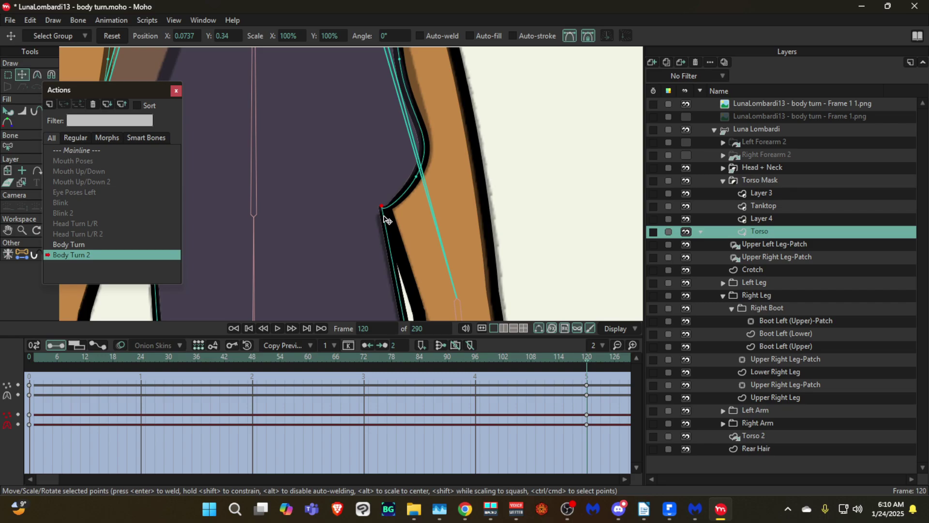
key("g")
key("c")
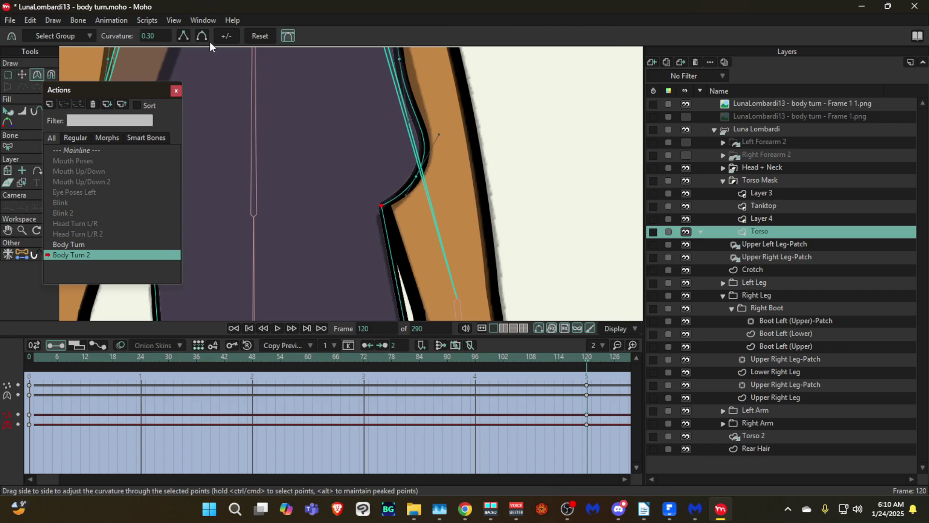
key("t")
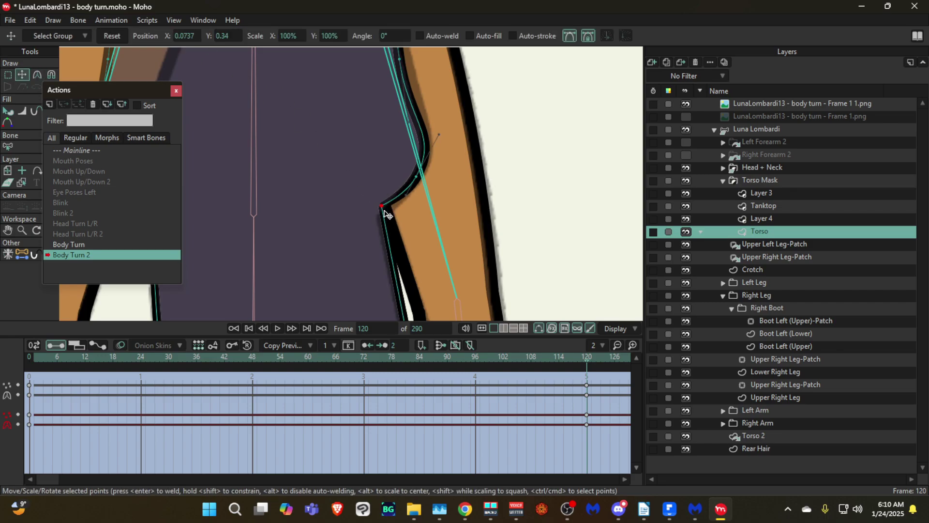
left_click_drag(387, 209, 385, 220)
scroll(385, 220, "down", 5)
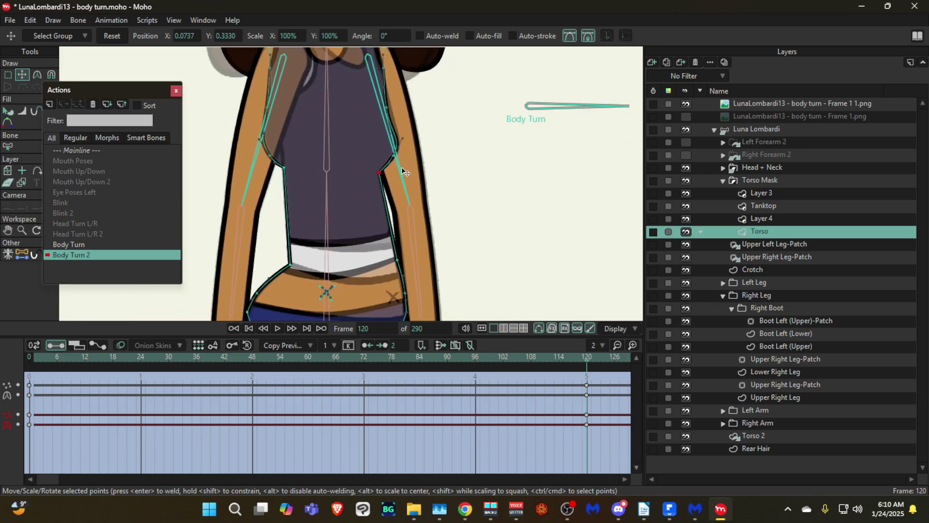
- Adjust the Torso layer's side point between bust and armpit to follow the reference
left_click_drag(402, 169, 410, 252)
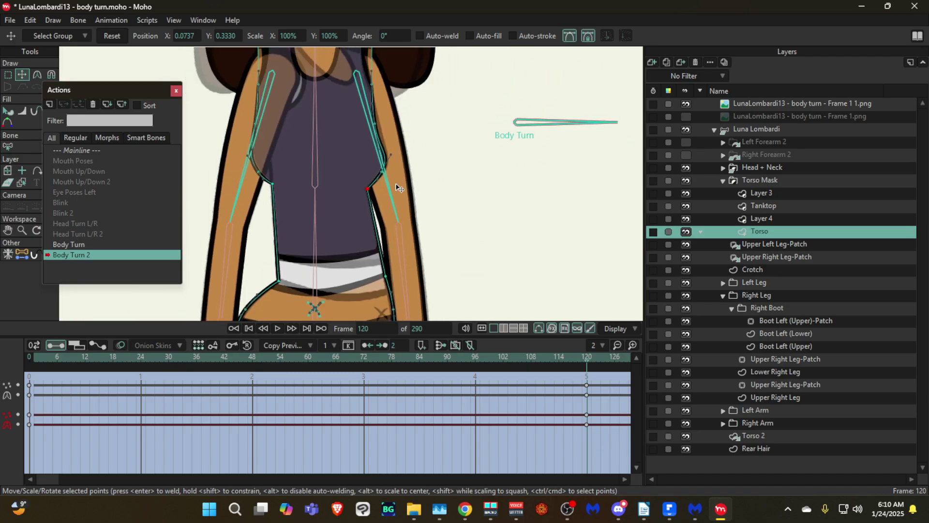
scroll(395, 194, "up", 3)
key("g")
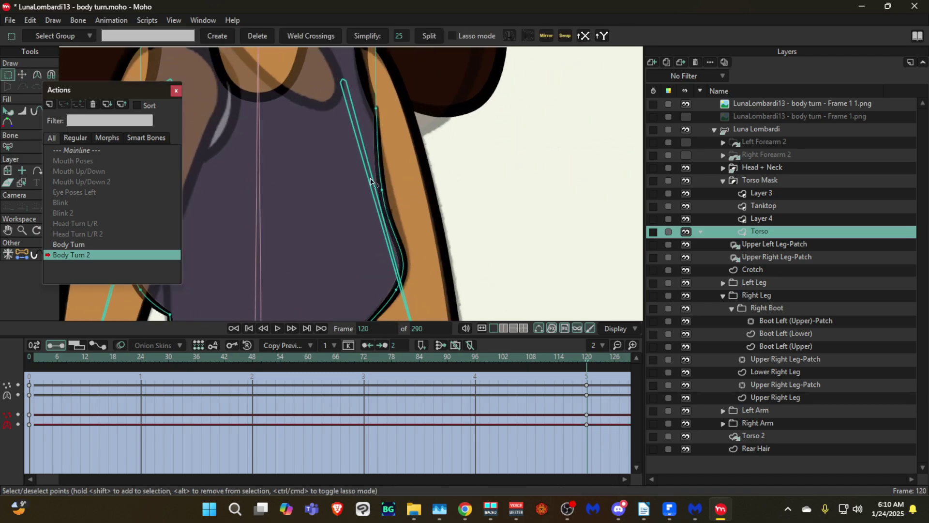
left_click_drag(367, 169, 392, 211)
key("t")
left_click_drag(382, 126, 373, 168)
- Peak the Torso layer's shoulder corner and move it inward to the reference strap edge
scroll(375, 165, "up", 2)
key("g")
left_click(351, 104)
key("t")
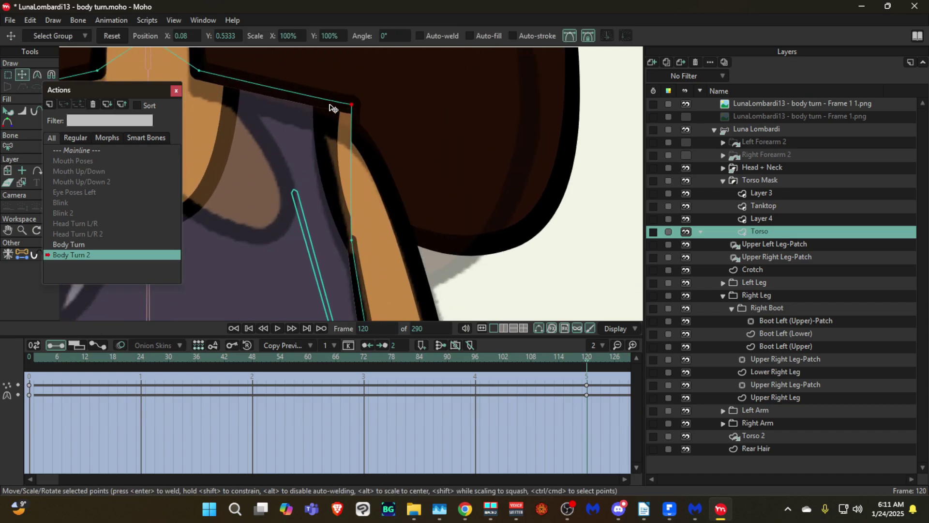
left_click_drag(312, 100, 304, 98)
key("c")
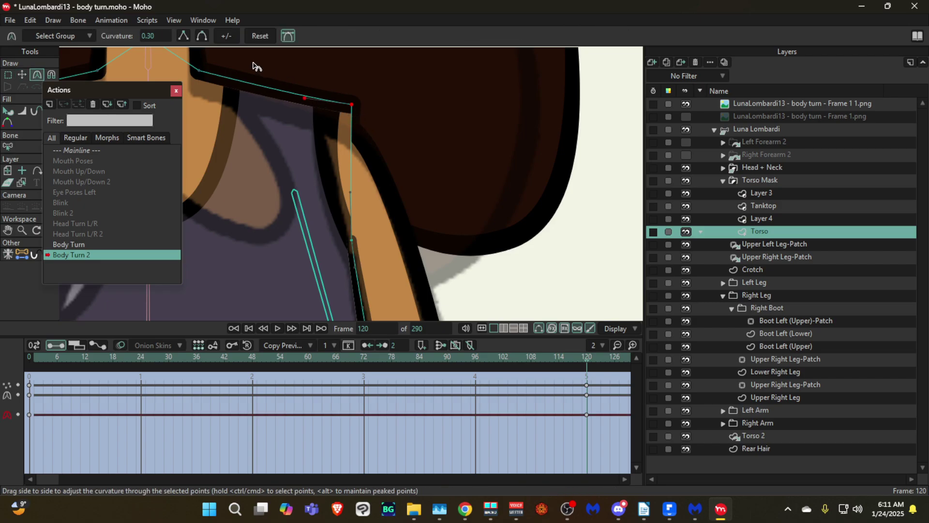
left_click(184, 38)
key("g")
left_click_drag(386, 141, 329, 88)
key("t")
left_click_drag(353, 109, 318, 108)
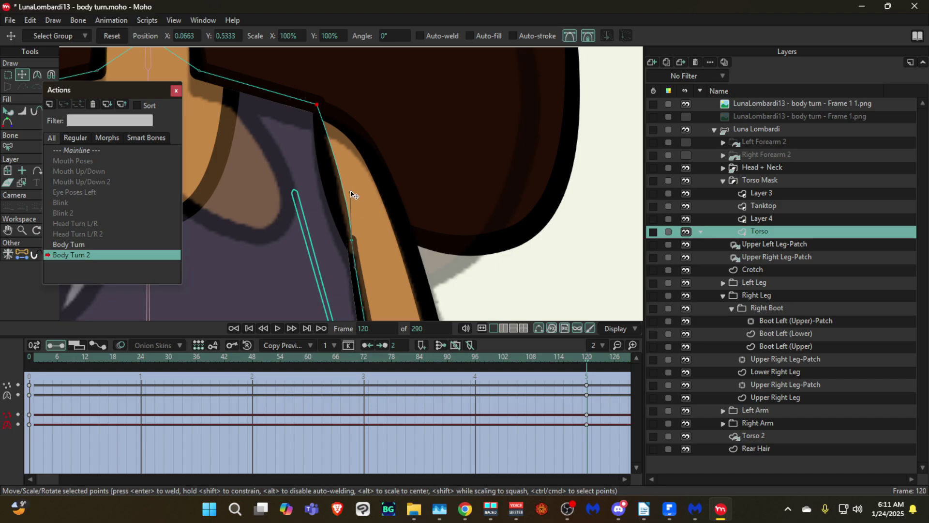
- Move the Torso layer's opposite shoulder corner inward to match the reference
scroll(350, 191, "down", 3)
scroll(336, 141, "up", 2)
key("g")
left_click(794, 208)
left_click(787, 193)
key("t")
left_click(777, 219)
left_click(772, 231)
key("g")
scroll(271, 121, "up", 3)
right_click(278, 96, "alt")
right_click(300, 116, "alt")
key("t")
scroll(326, 142, "down", 1)
key("g")
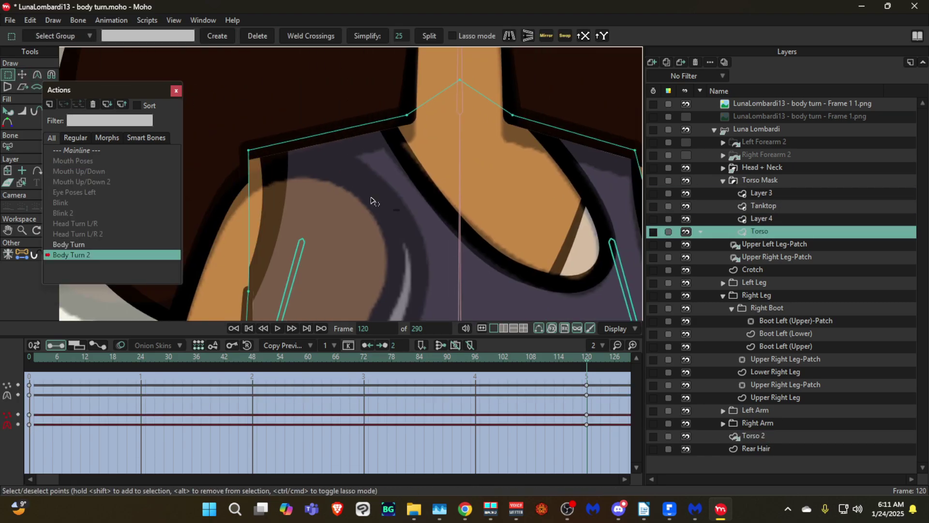
key("t")
left_click_drag(247, 148, 291, 151)
scroll(335, 101, "down", 3)
- Shift the Tanktop layer's armhole points inward toward the reference and adjust their curvature
left_click(794, 206)
left_click_drag(291, 198, 363, 198)
left_click_drag(308, 162, 370, 162)
scroll(370, 163, "up", 2)
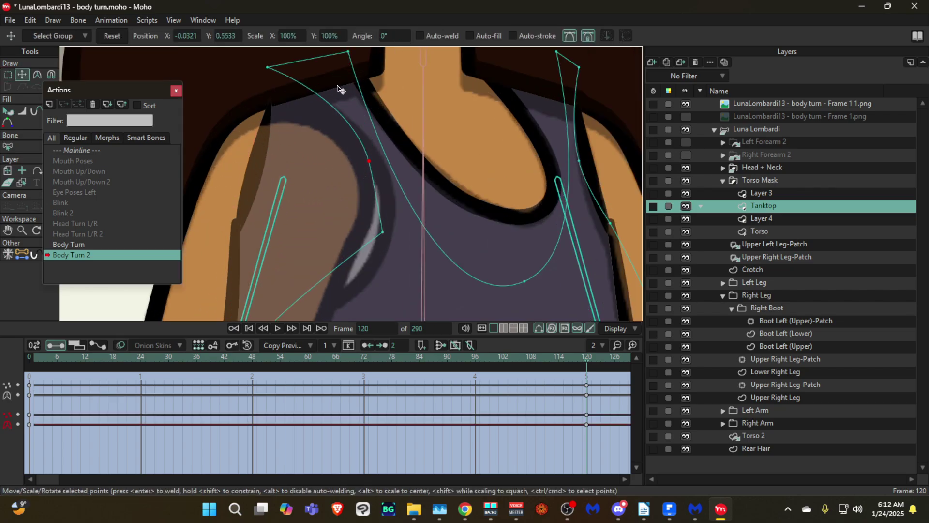
key("c")
left_click_drag(395, 206, 377, 146)
scroll(375, 112, "down", 3)
- Reposition the Tanktop layer's shoulder strap points to fit the reference strap
scroll(326, 222, "up", 2)
right_click(326, 222, "alt")
key("t")
left_click_drag(324, 58, 305, 182, "ctrl")
scroll(302, 178, "down", 2)
- Reposition the Tanktop layer's lower hem and side points at the waist to match the reference
key("c")
scroll(259, 129, "down", 1)
scroll(259, 128, "down", 3)
scroll(442, 234, "up", 3)
right_click(442, 234, "alt")
key("t")
left_click(446, 176)
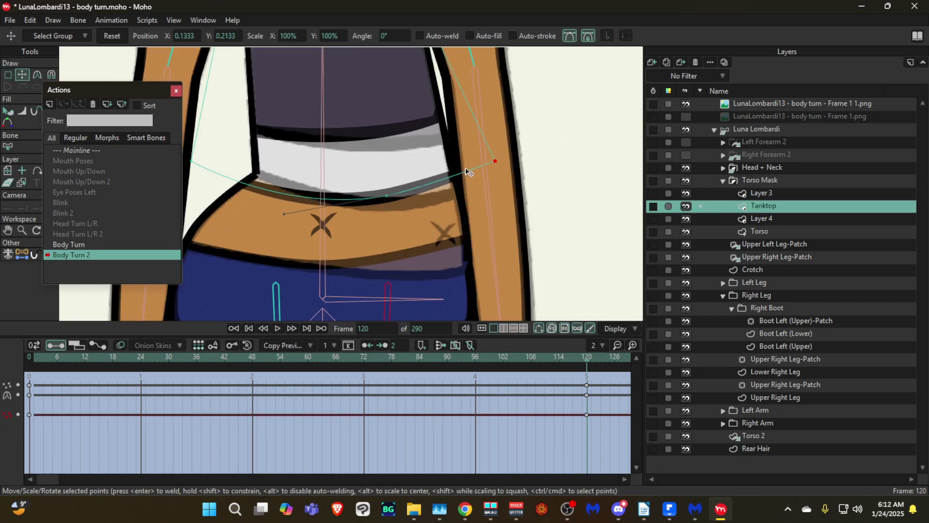
left_click_drag(420, 186, 445, 186)
left_click_drag(454, 188, 445, 188)
left_click_drag(353, 131, 394, 139)
- Try to shift both reference images sideways toward the character's centre line
scroll(322, 242, "down", 3)
right_click(321, 208, "alt")
right_click(379, 205, "alt")
scroll(380, 218, "up", 3)
right_click(379, 218, "alt")
left_click(799, 116, "shift")
left_click_drag(424, 245, 316, 245)
key("ctrl+z")
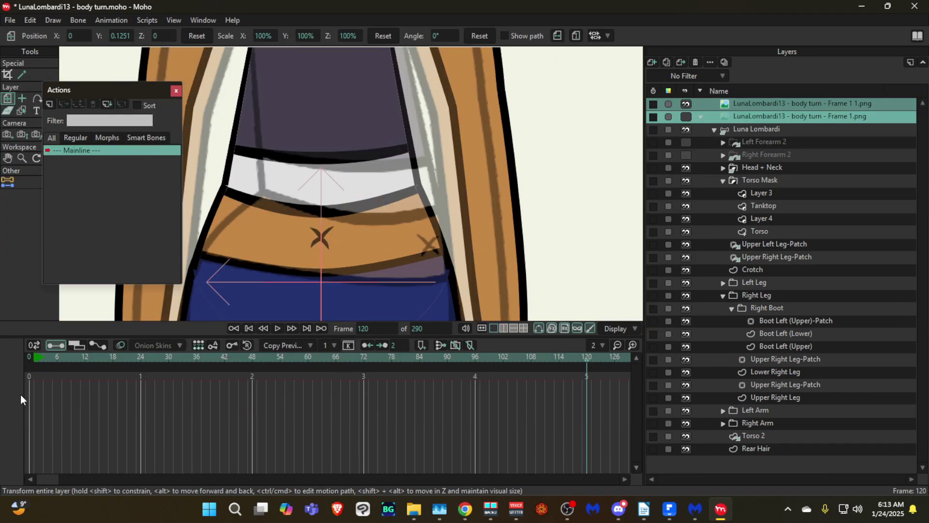
- Select the Luna Lombardi layer and reactivate the Body Turn 2 action at frame 120
left_click(29, 358)
left_click(756, 129)
double_click(72, 254)
left_click_drag(575, 358, 587, 359)
- Nudge the Tanktop layer's edge points near the waist to fit the reference outline
left_click(769, 218)
left_click(773, 207)
left_click(244, 183)
scroll(375, 140, "up", 2)
right_click(375, 160, "alt")
scroll(390, 233, "down", 3)
left_click(358, 239)
scroll(339, 189, "up", 2)
left_click(256, 172)
left_click_drag(256, 129, 256, 126)
right_click(368, 218)
scroll(368, 218, "up", 2)
- Move the Torso layer's navel mark sideways onto the reference navel
left_click(761, 219)
left_click(770, 231)
left_click_drag(322, 168, 513, 173)
scroll(373, 174, "down", 2)
- Raise the Layer 4 outer edge point slightly to match the reference
left_click(755, 270)
left_click(776, 370)
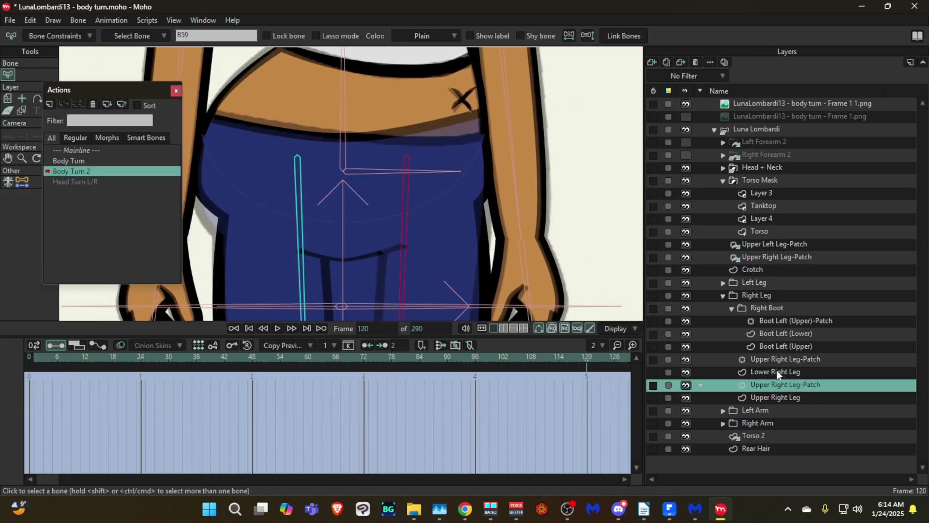
left_click(763, 205)
left_click(761, 193)
scroll(425, 251, "down", 3)
scroll(431, 200, "up", 3)
left_click(759, 231)
left_click(761, 219)
left_click_drag(221, 193, 220, 181)
- Adjust the curvature of the Crotch layer's outline to follow the reference
left_click(752, 270)
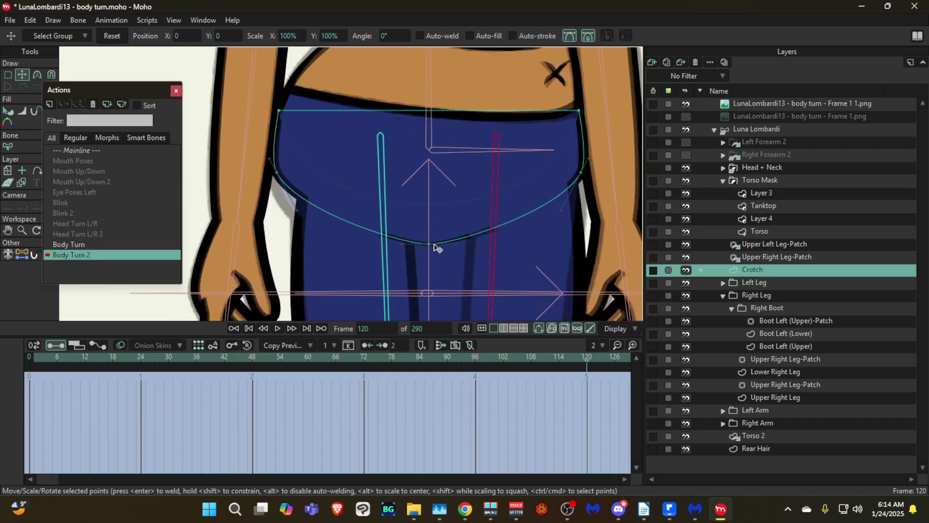
scroll(441, 252, "up", 3)
key("c")
scroll(503, 242, "down", 3)
- Swap the visible reference from Frame 1 1.png to Frame 1.png and reposition the Crotch layer's points
left_click(686, 104)
left_click(686, 116)
left_click(686, 129)
key("t")
left_click_drag(323, 177, 253, 127)
left_click(685, 129)
right_click(332, 170, "alt")
- Enlarge the Upper Right Leg-Patch inside the Right Leg group to 125% at frame 120 of Body Turn 2
left_click(723, 282)
left_click(783, 346)
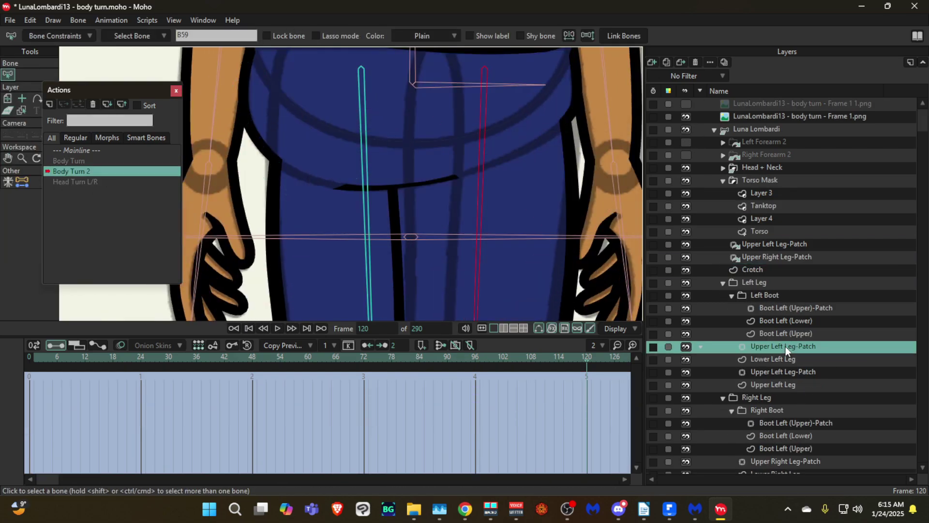
left_click(783, 371)
mouse_move(587, 359)
left_mouse_down()
mouse_move(481, 366)
mouse_move(586, 363)
left_mouse_up()
key("m")
left_click(757, 129)
scroll(820, 336, "down", 1)
left_click(785, 448)
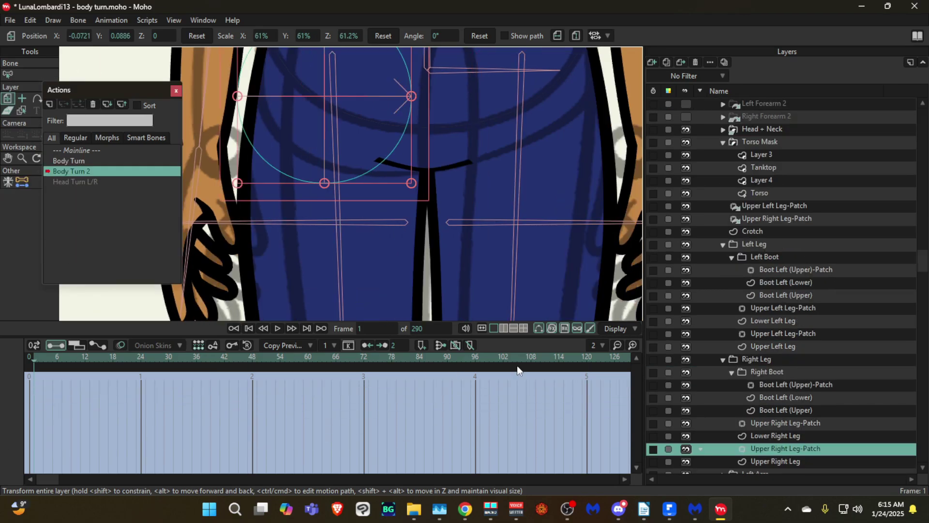
left_click(585, 359)
left_click_drag(437, 162, 425, 197)
scroll(425, 197, "down", 2)
left_click(723, 359)
- Examine the hips, legs and layer order at frame 48 of the Body Turn 2 action
left_click(757, 129)
left_click(78, 244)
left_click(252, 359)
left_click(78, 255)
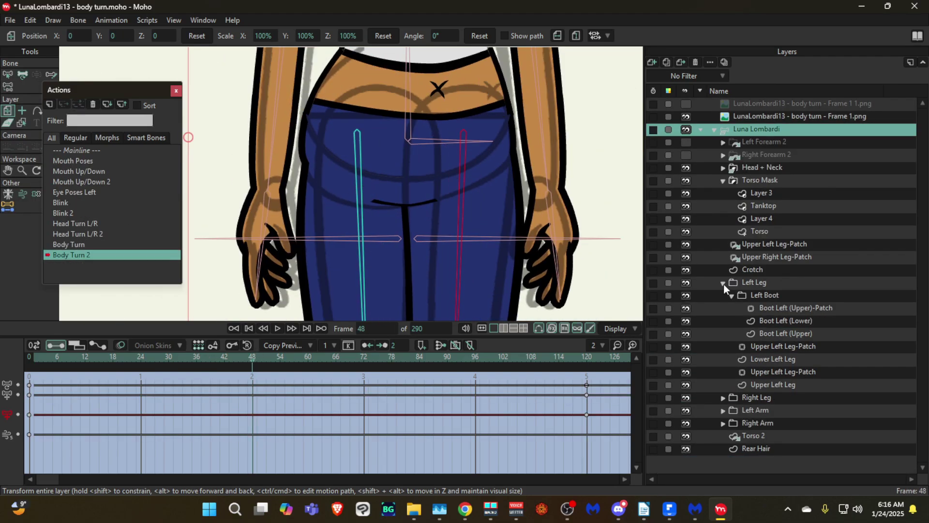
left_click(724, 283)
scroll(355, 202, "up", 4)
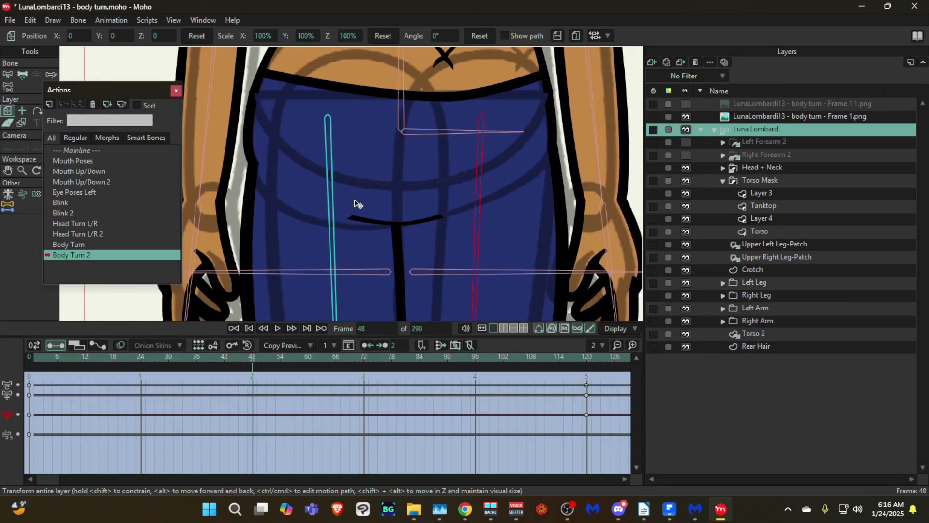
scroll(357, 204, "down", 5)
left_click_drag(358, 204, 370, 193)
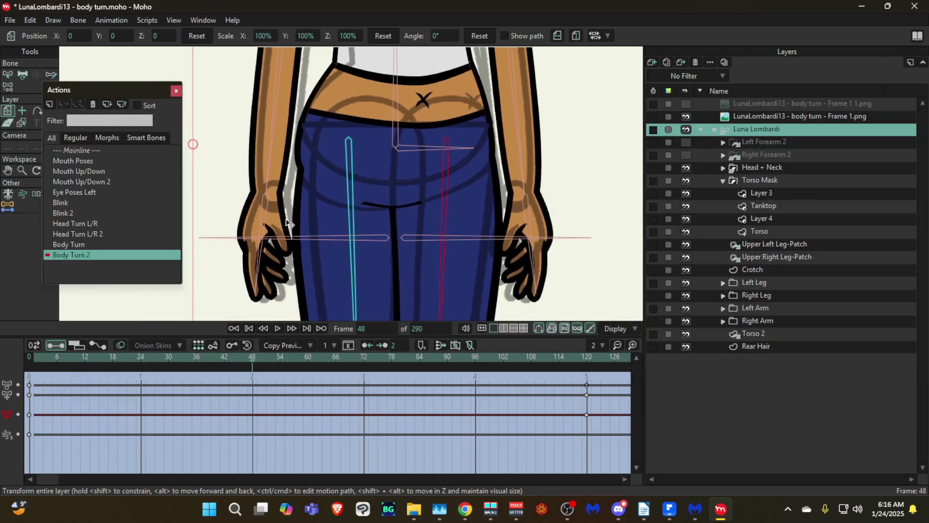
- Scrub the Body Turn action to frame 48 and examine where its layer order switches
double_click(106, 245)
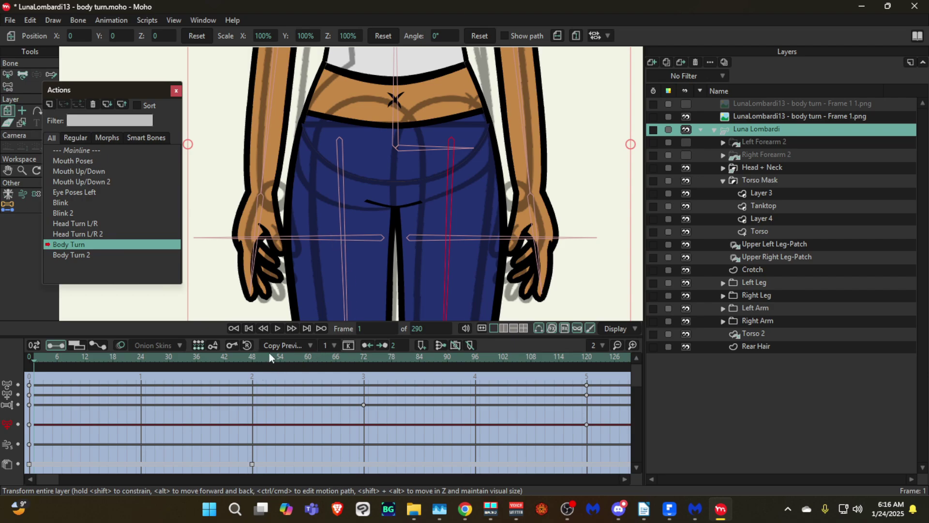
left_click_drag(350, 228, 341, 260)
left_click_drag(353, 190, 344, 140)
left_click_drag(414, 130, 407, 160)
left_click_drag(177, 358, 255, 368)
left_click_drag(426, 53, 391, 174)
scroll(395, 155, "down", 3)
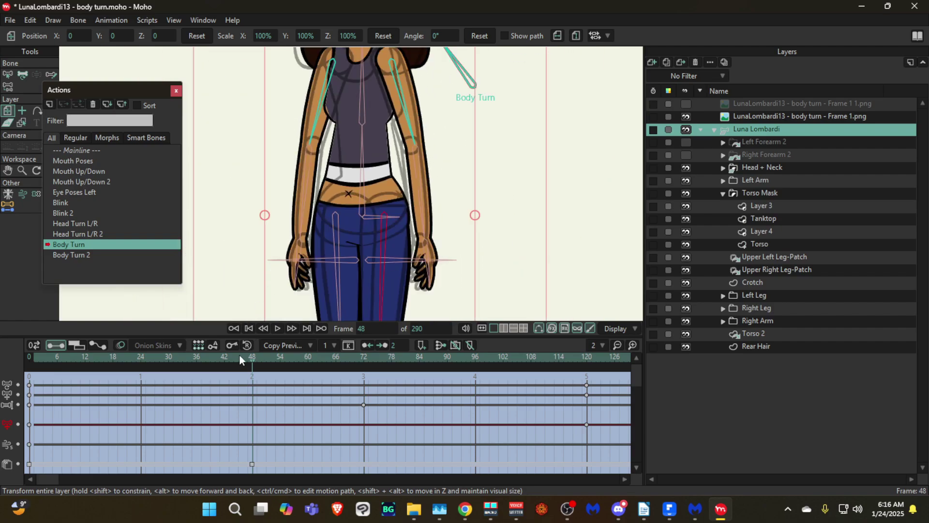
mouse_move(239, 356)
left_mouse_down()
mouse_move(205, 358)
mouse_move(252, 356)
left_mouse_up()
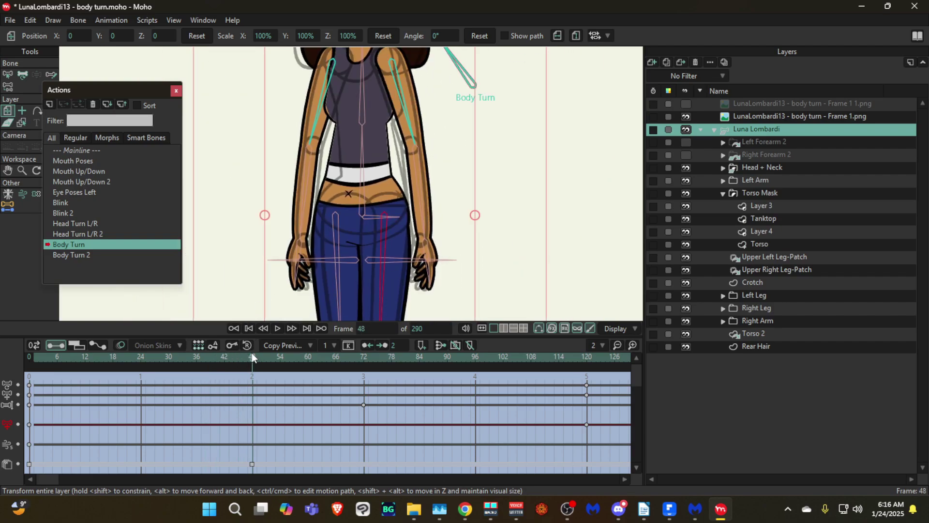
- Reactivate the Body Turn 2 action at frame 48 and collapse the Torso Mask group
double_click(110, 249)
left_click_drag(218, 356, 252, 357)
scroll(322, 112, "up", 2)
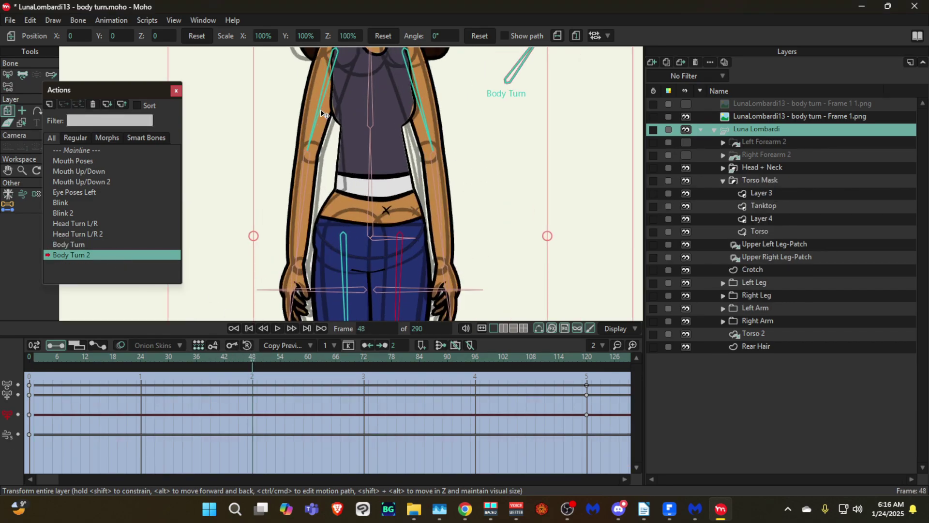
scroll(517, 154, "up", 1)
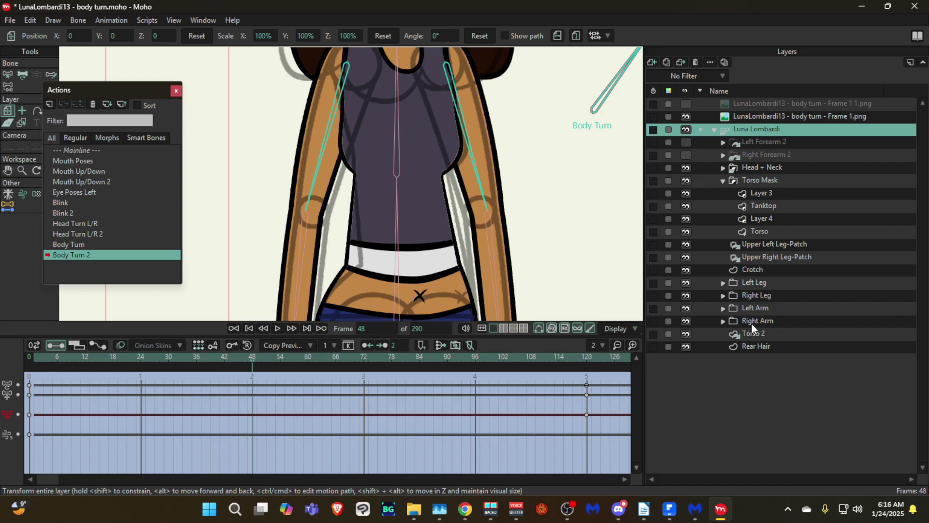
left_click(723, 181)
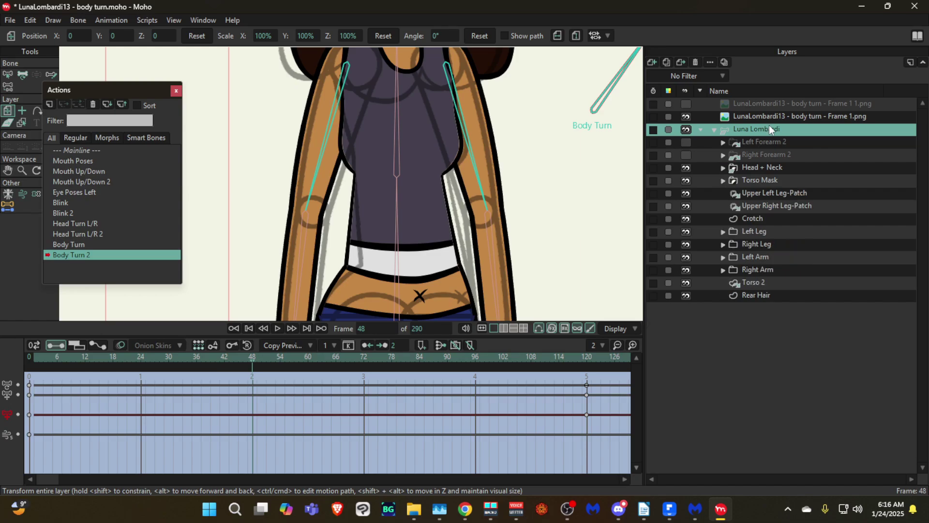
- Check the Luna Lombardi layer's depth sorting settings for animated layer order
double_click(770, 127)
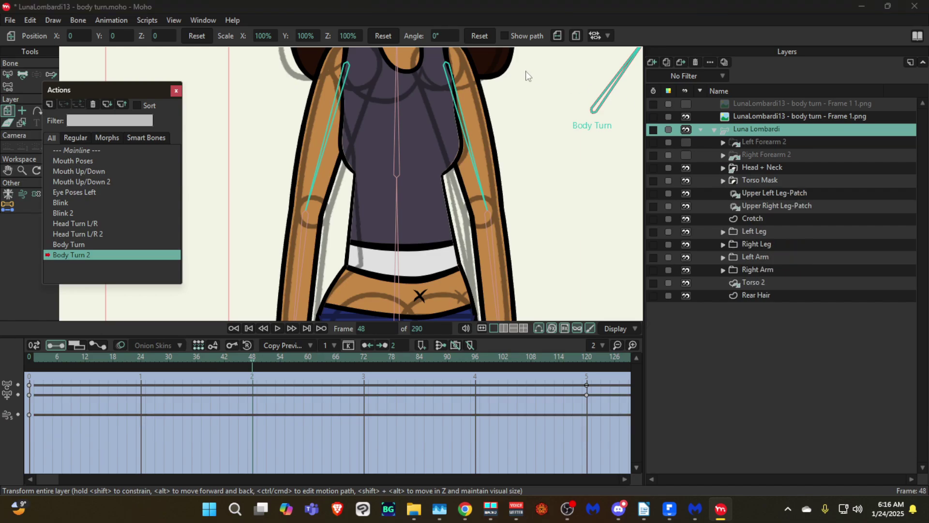
double_click(751, 131)
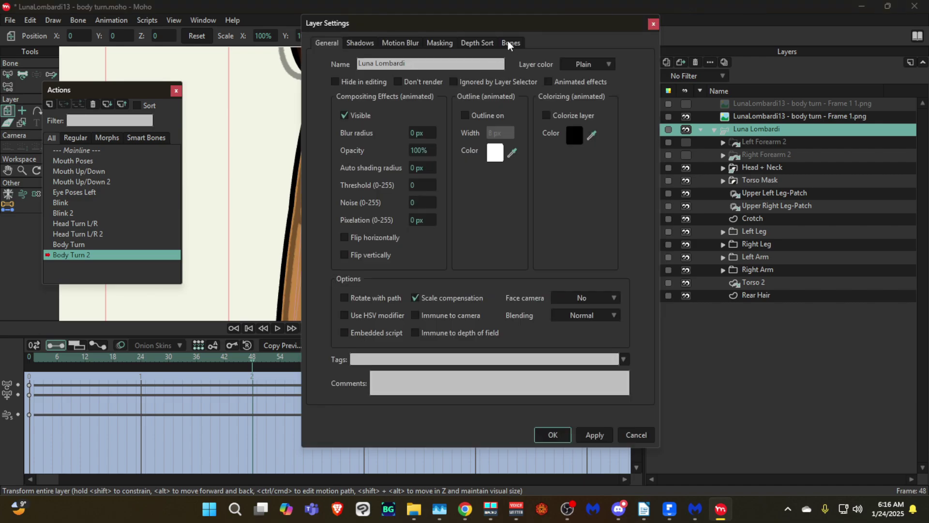
left_click(479, 43)
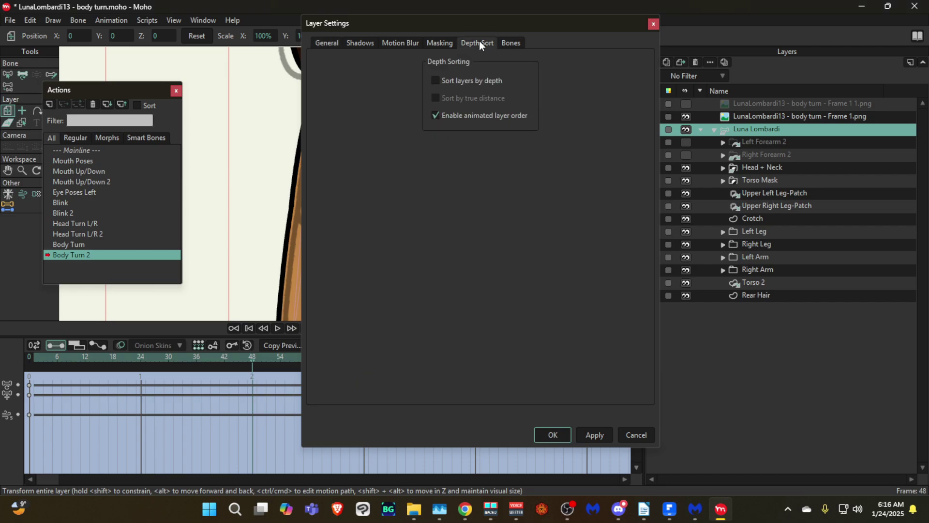
left_click(653, 23)
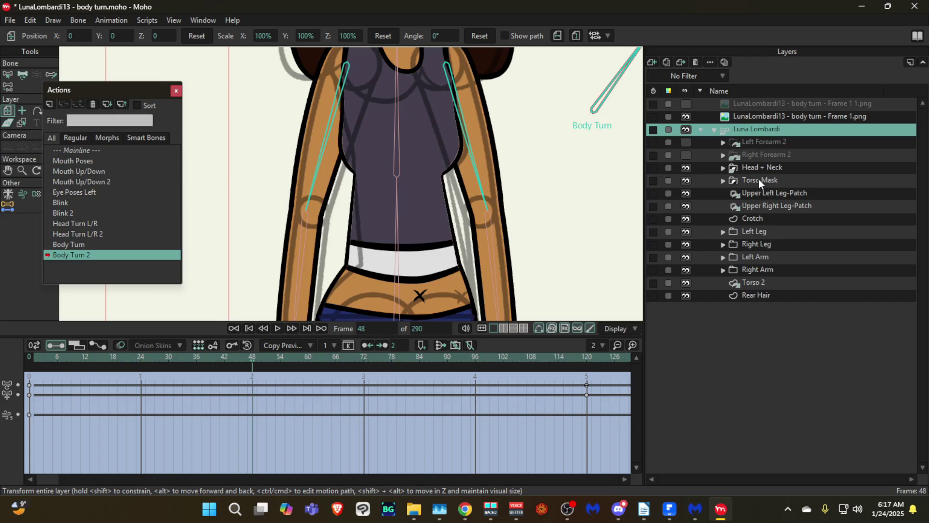
- Reorder the Right Arm group to sit directly above Torso Mask at frame 48
left_click_drag(758, 270, 762, 175)
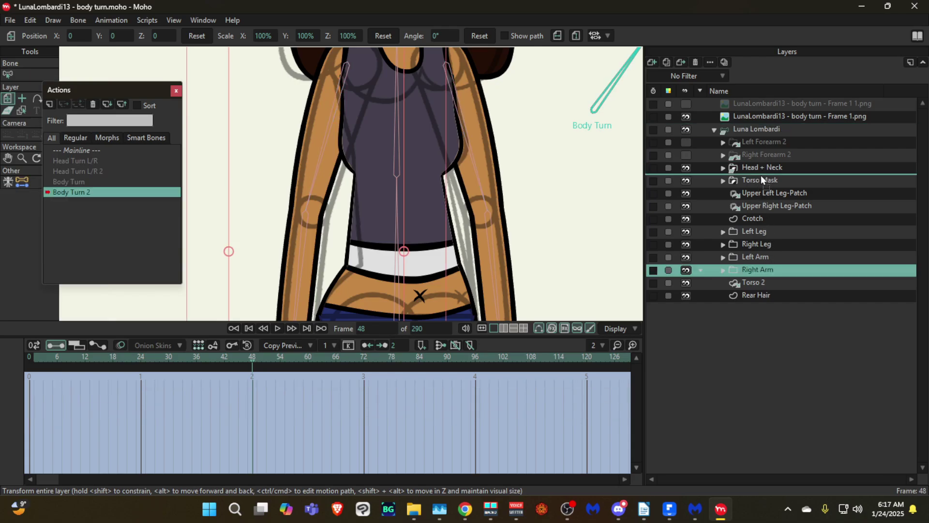
left_click_drag(419, 175, 437, 197)
left_click_drag(329, 317, 352, 290)
left_click_drag(407, 198, 378, 226)
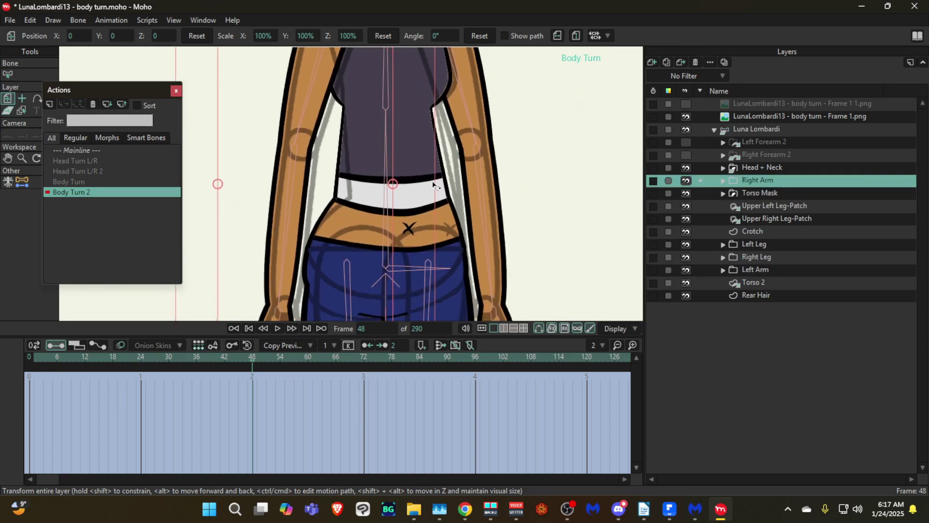
- Reorder the Right Leg group to sit directly above Left Leg at frame 48
left_click(754, 259)
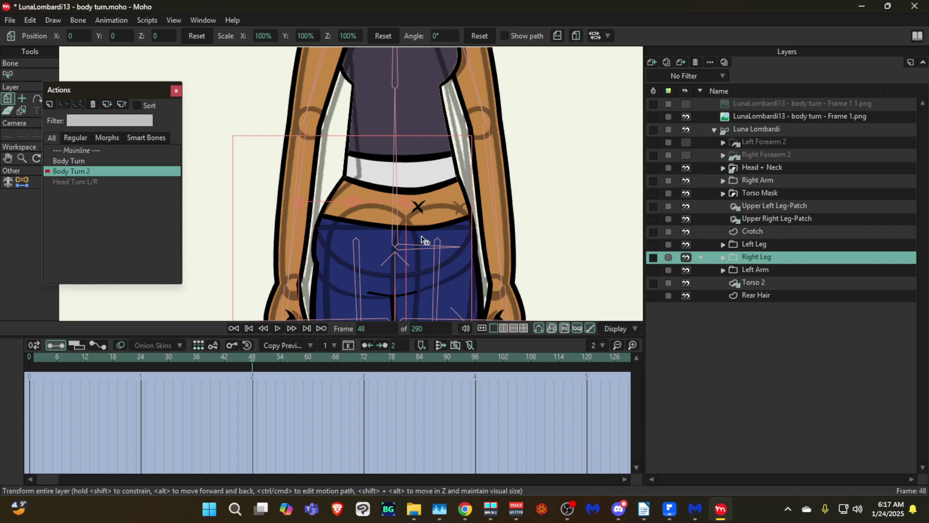
scroll(423, 240, "down", 2)
left_click_drag(763, 259, 337, 190)
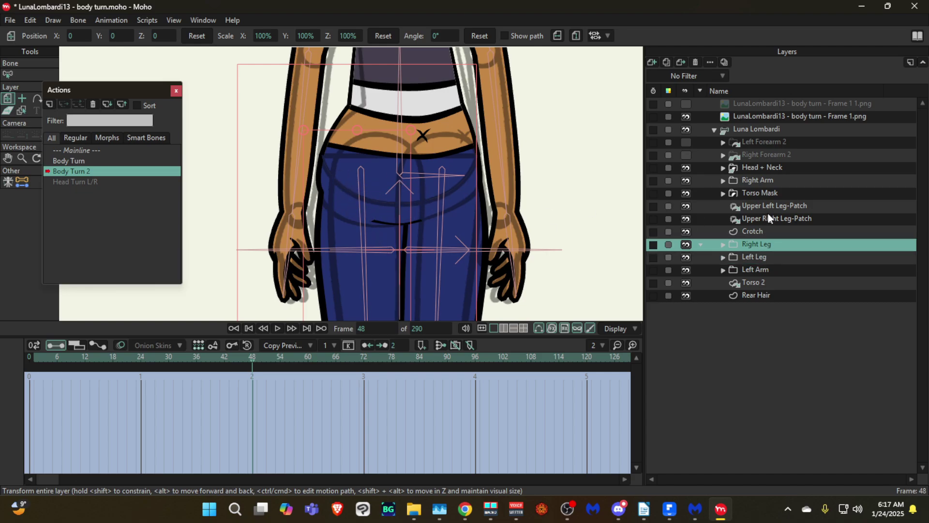
left_click_drag(390, 234, 364, 210)
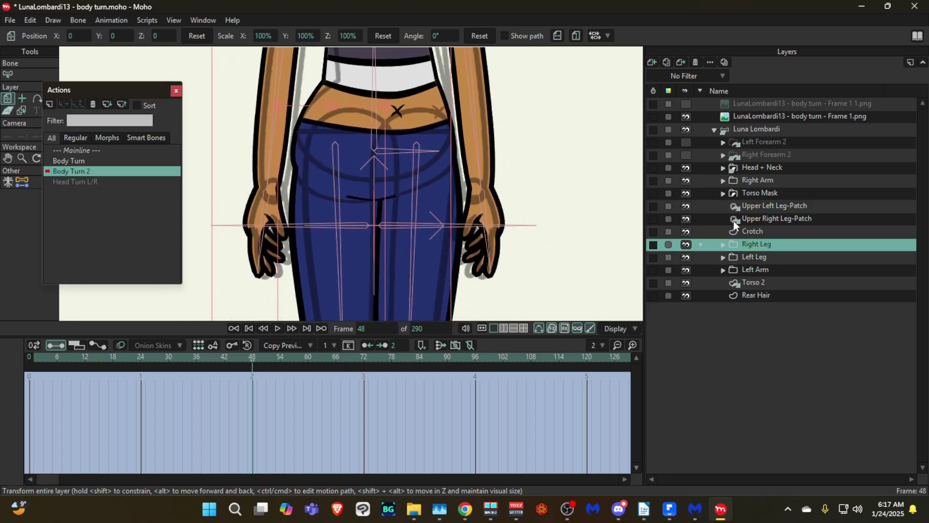
- Adjust the Upper Right Leg-Patch reference layer over the hip at frame 96 of Body Turn 2
left_click_drag(251, 351, 477, 369)
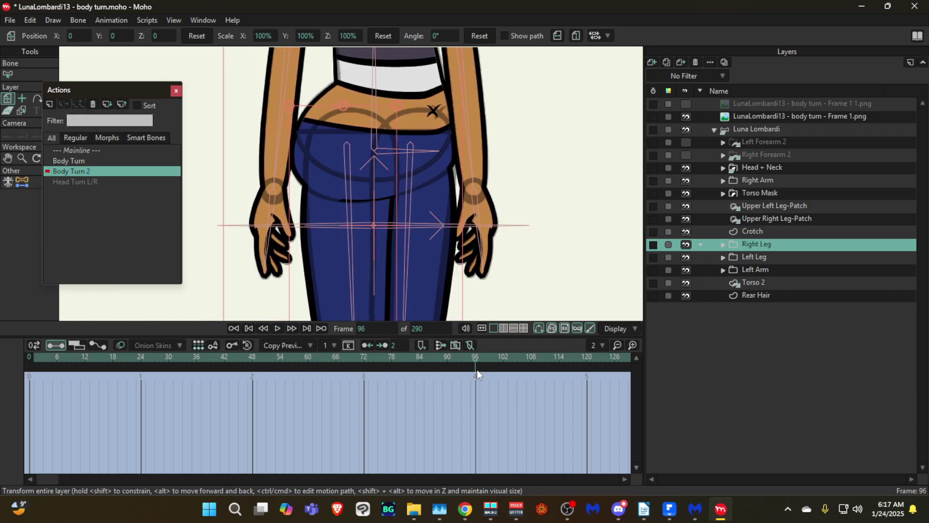
left_click(724, 244)
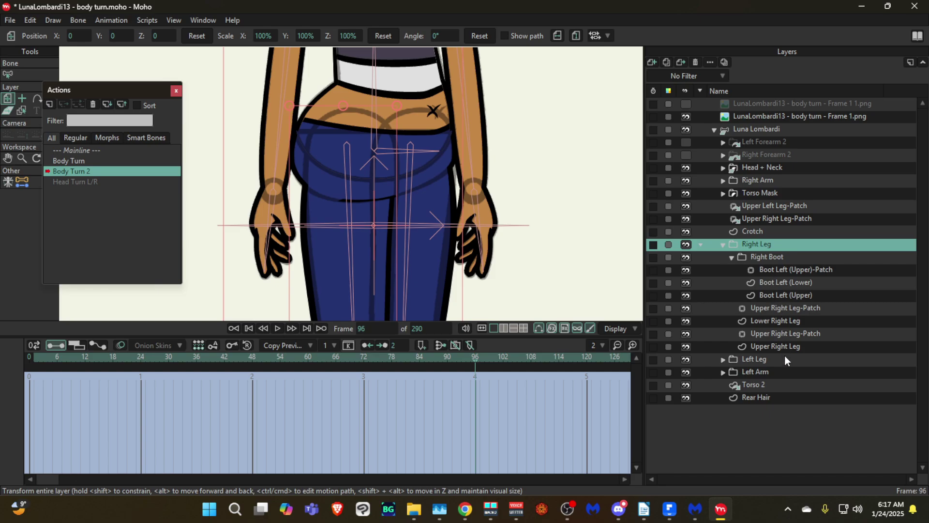
left_click(786, 347)
left_click(778, 331)
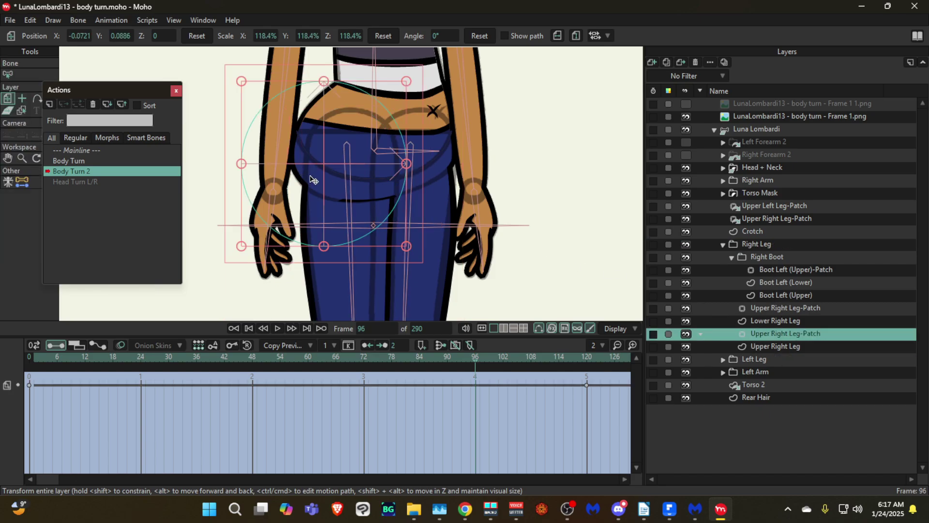
scroll(374, 181, "up", 3)
left_click(775, 218)
left_click_drag(357, 216, 445, 258)
- Examine the Upper Right Leg-Patch and its reference layer in the Body Turn action at frame 120
double_click(69, 161)
left_click(602, 202)
left_click(774, 333)
double_click(69, 161)
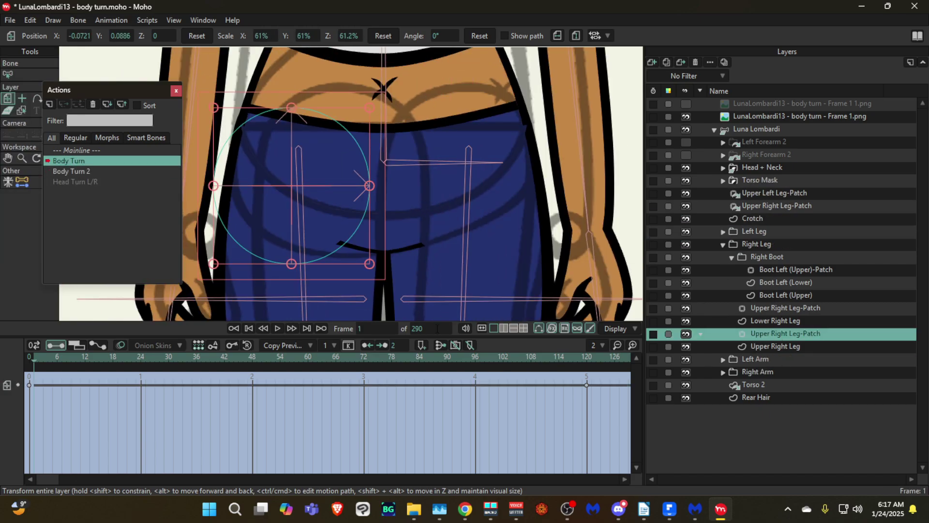
left_click(340, 357)
left_click(723, 244)
left_click(774, 333)
left_click_drag(605, 363, 587, 366)
left_click(765, 216)
double_click(71, 171)
left_click(602, 201)
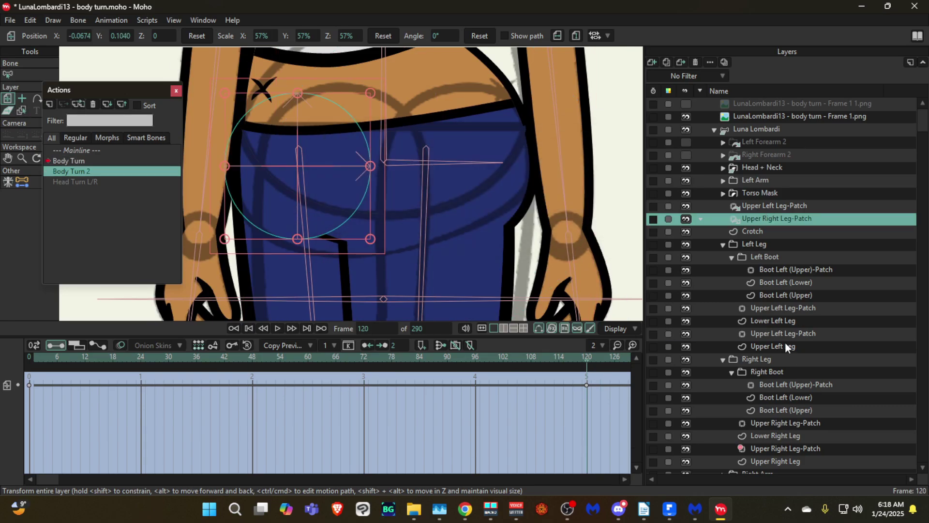
double_click(71, 170)
left_click(601, 202)
- Set the Right Leg group's Upper Right Leg-Patch X position to -0.0407 at frame 120 of Body Turn 2
left_click(774, 448)
double_click(71, 171)
left_click(587, 358)
left_click(68, 37)
type("-")
key("Return")
- Try to shift the Upper Right Leg-Patch sideways at the hip
scroll(520, 257, "up", 2)
left_click_drag(433, 230, 320, 231)
key("ctrl+z")
- Collapse both leg groups and scrub Body Turn 2 to examine the boots' movement
left_click(777, 219)
left_click(723, 244)
left_click(723, 256)
scroll(381, 249, "down", 5)
left_click_drag(382, 249, 410, 53)
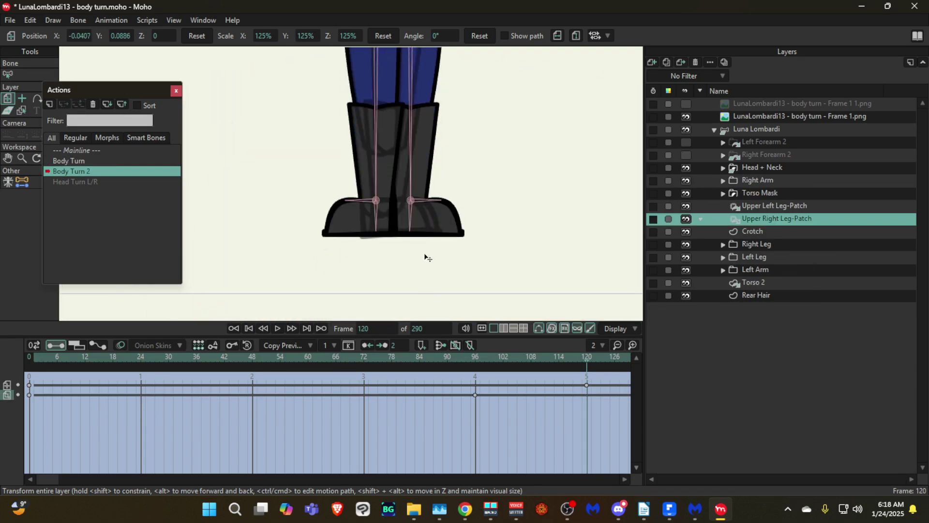
left_click_drag(499, 362, 373, 356)
- Activate the Body Turn action on Luna Lombardi and scrub to frame 72 to examine the boots
left_click(109, 160)
left_click(591, 199)
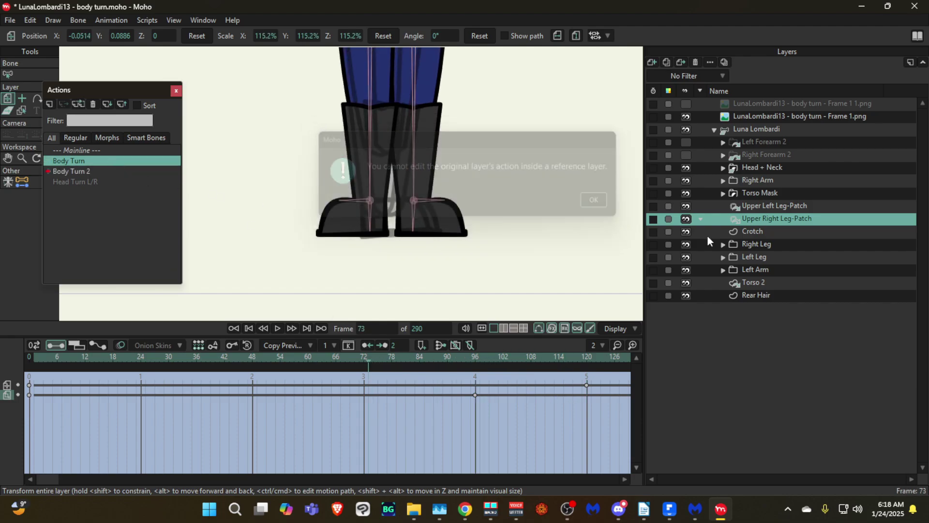
left_click(755, 257)
double_click(109, 163)
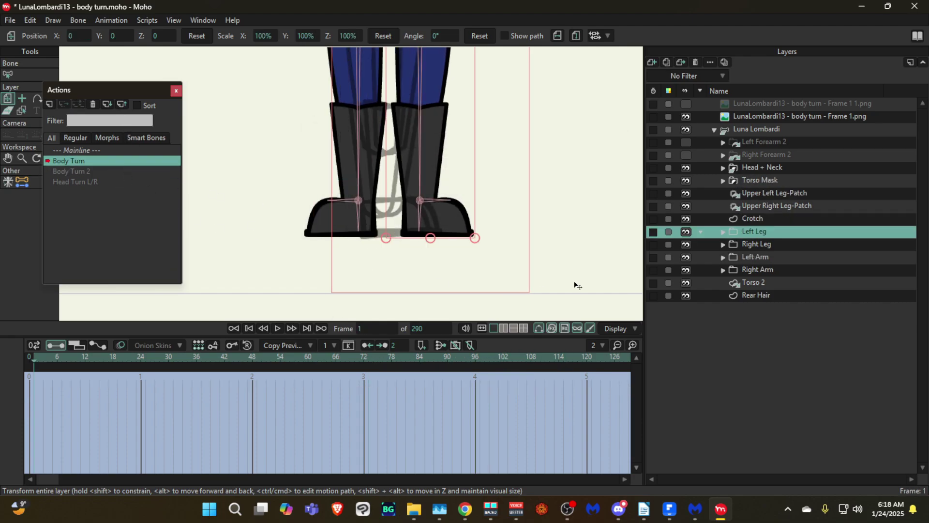
left_click(754, 129)
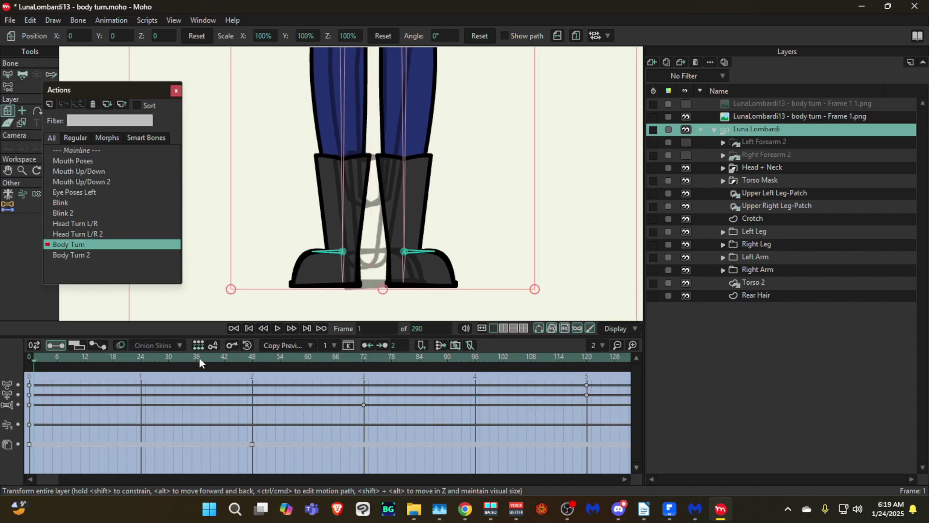
left_click_drag(199, 359, 151, 359)
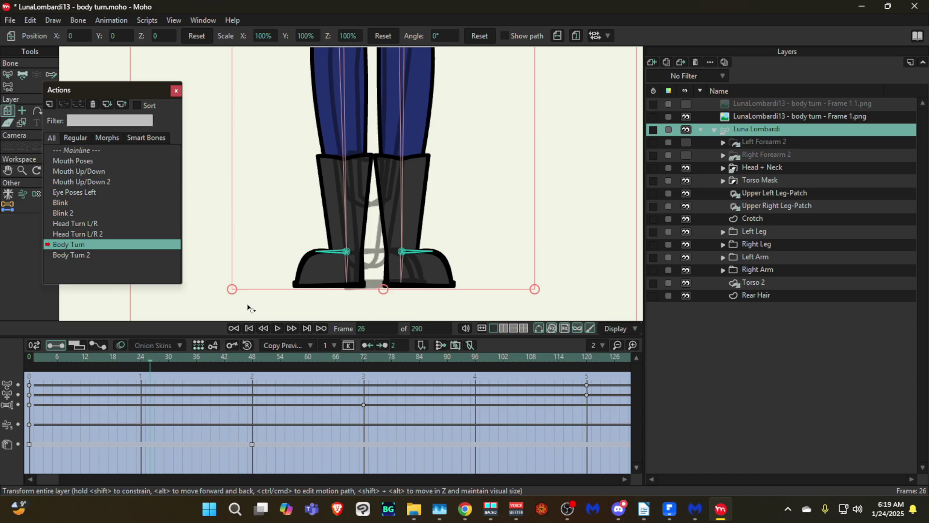
left_click_drag(290, 269, 264, 264)
left_click_drag(191, 358, 365, 359)
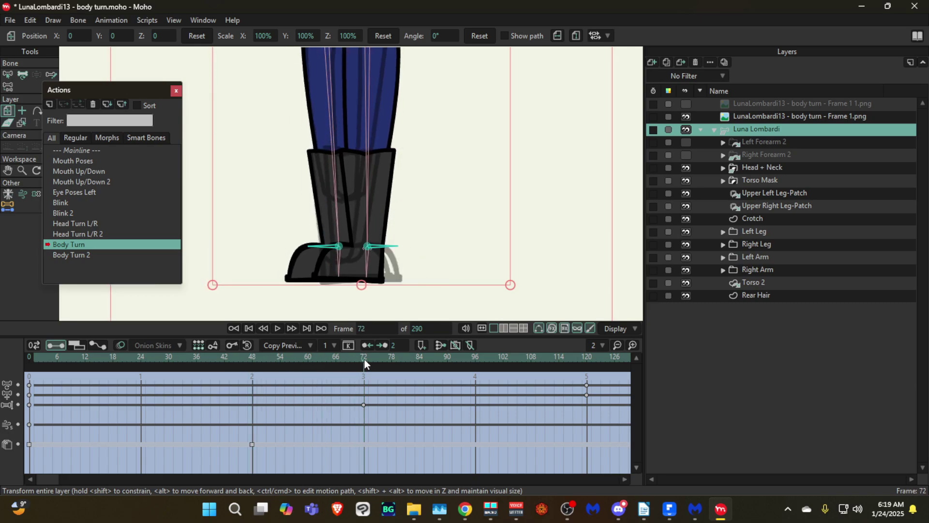
- Select a boot's bone at frame 72 of the Body Turn action to examine its keyframes
scroll(387, 265, "up", 3)
key("z")
left_click(386, 267)
mouse_move(360, 357)
left_mouse_down()
mouse_move(352, 357)
mouse_move(365, 361)
left_mouse_up()
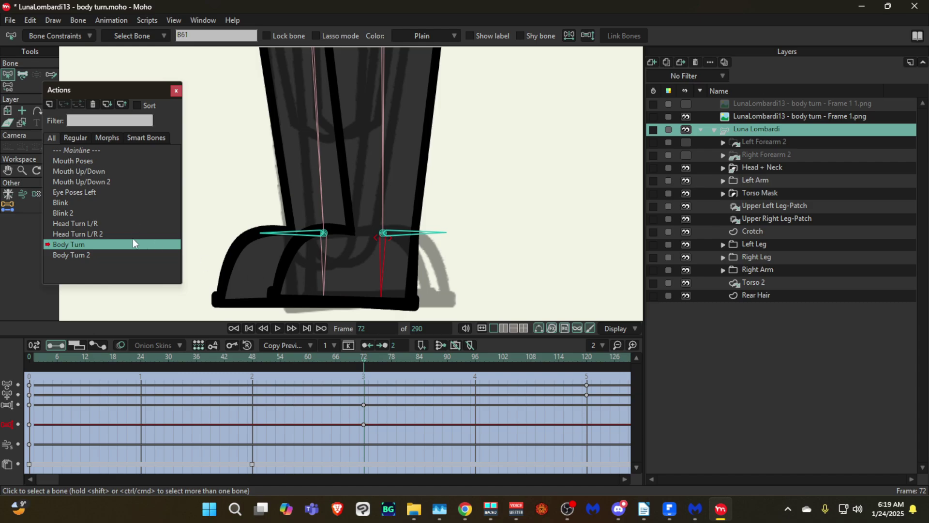
- Flip the opposite boot's bone at frame 72 of Body Turn 2 so the boot points the other way
double_click(127, 254)
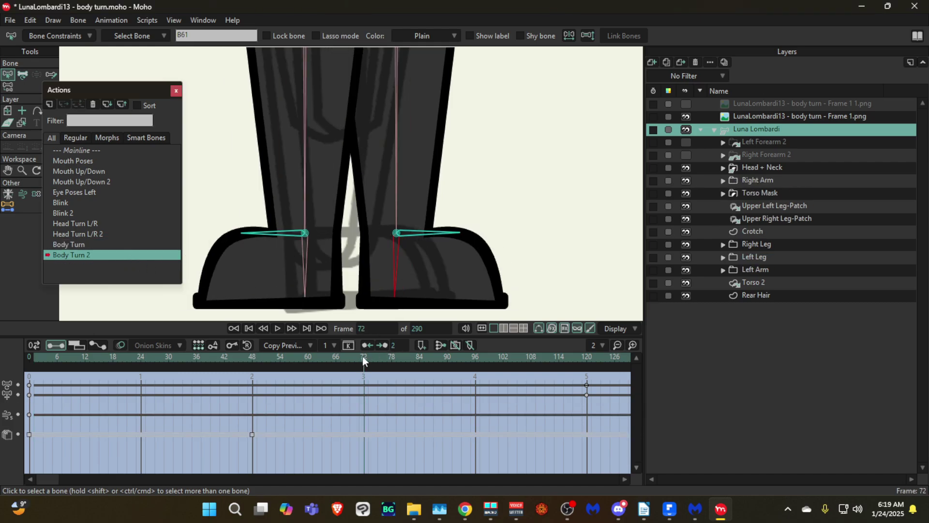
left_click(305, 252)
key("t")
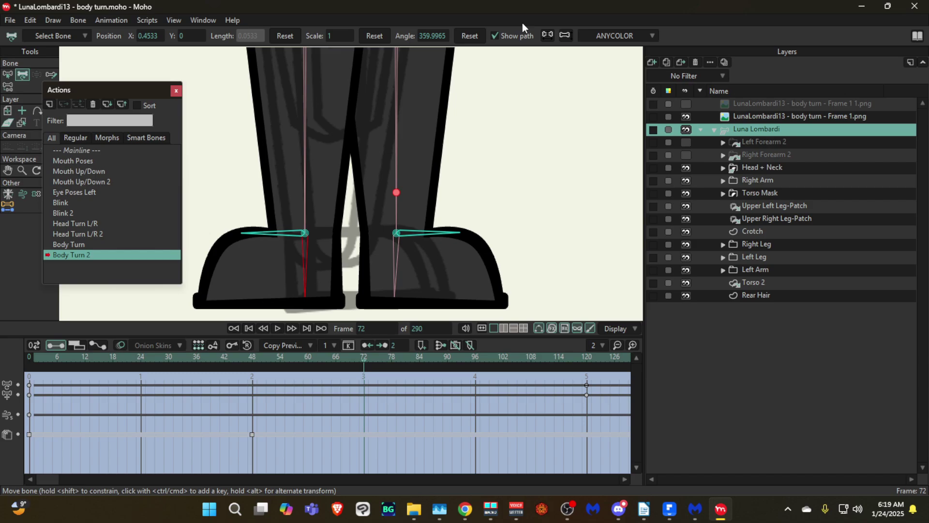
left_click(563, 31)
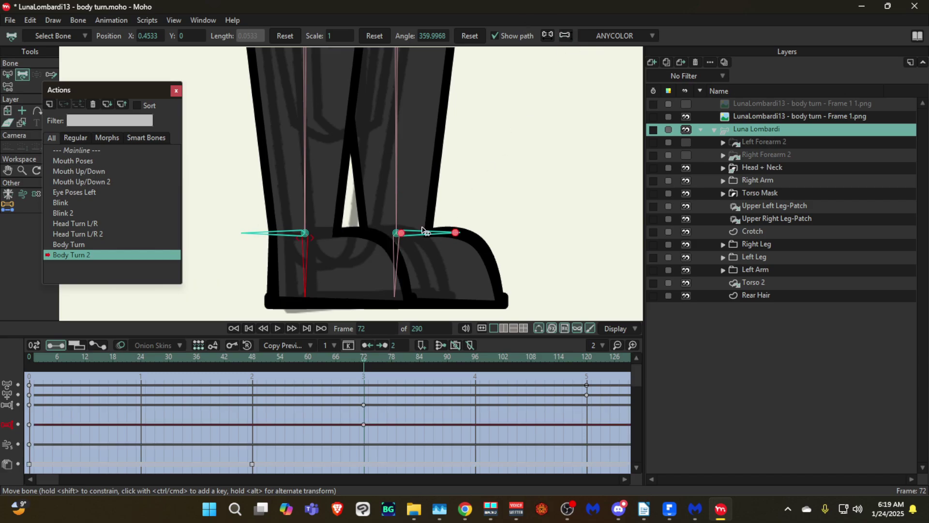
- Shift the Upper Left Leg-Patch sideways at the hip at frame 120 of Body Turn 2
left_click_drag(367, 357, 587, 376)
scroll(392, 235, "down", 3)
left_click_drag(361, 139, 315, 310)
scroll(324, 169, "down", 3)
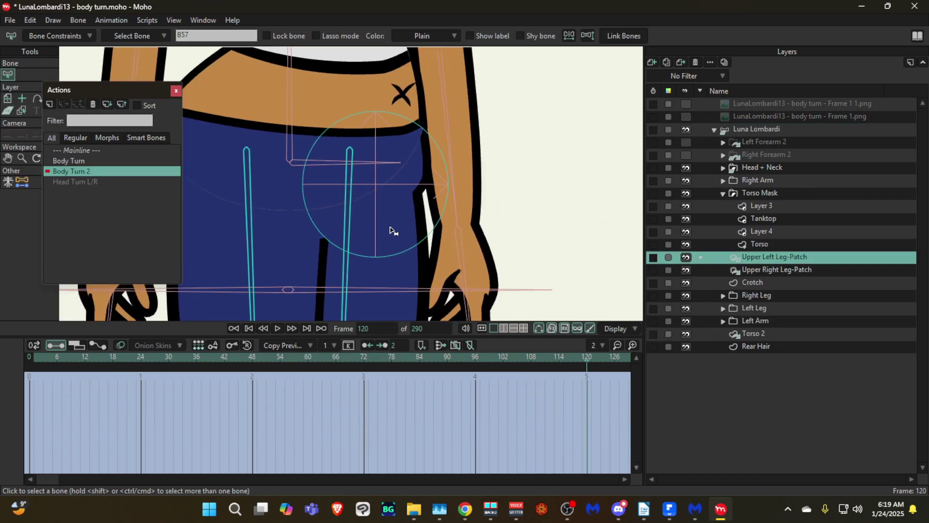
key("m")
left_click_drag(392, 230, 420, 230)
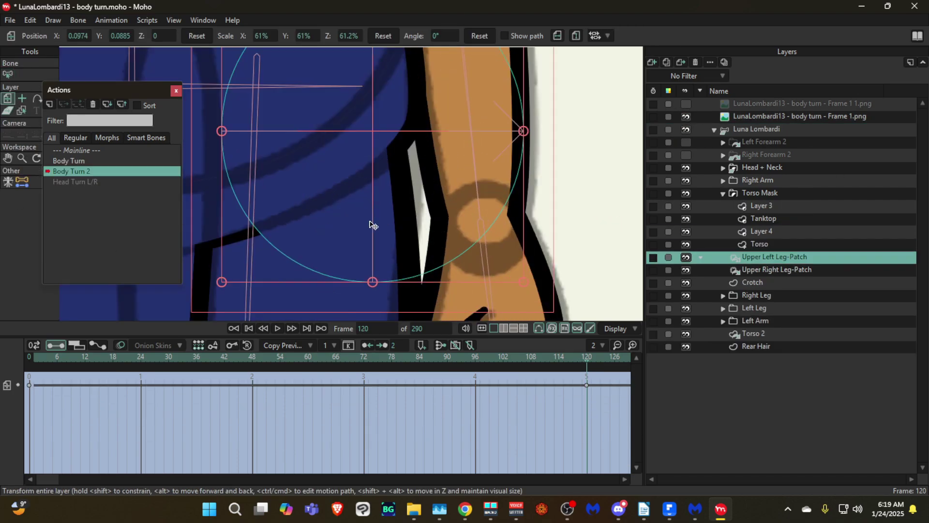
mouse_move(339, 216)
left_mouse_down()
mouse_move(361, 213)
mouse_move(345, 216)
left_mouse_up()
- Show the Frame 1 sketch reference and move the Crotch layer's hip-side point inward and down at frame 120
scroll(477, 175, "down", 3)
left_click(686, 103)
scroll(554, 145, "up", 2)
left_click(761, 232)
left_click(685, 117)
left_click(752, 282)
key("t")
scroll(437, 213, "up", 2)
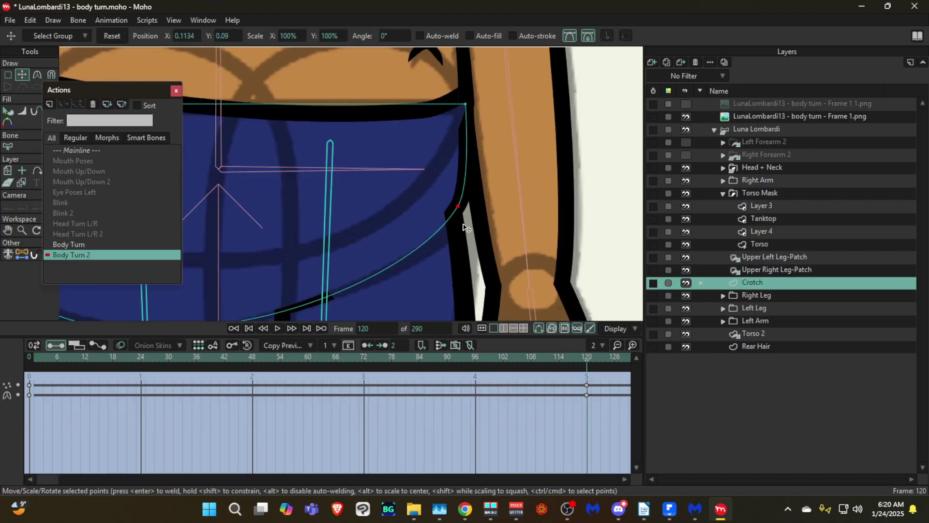
left_click_drag(446, 208, 442, 242)
scroll(442, 242, "down", 3)
- Switch between Body Turn and Body Turn 2 and scrub to compare the crotch and right leg shapes
double_click(97, 245)
left_click_drag(452, 370, 554, 377)
left_click(120, 254)
scroll(446, 214, "down", 3)
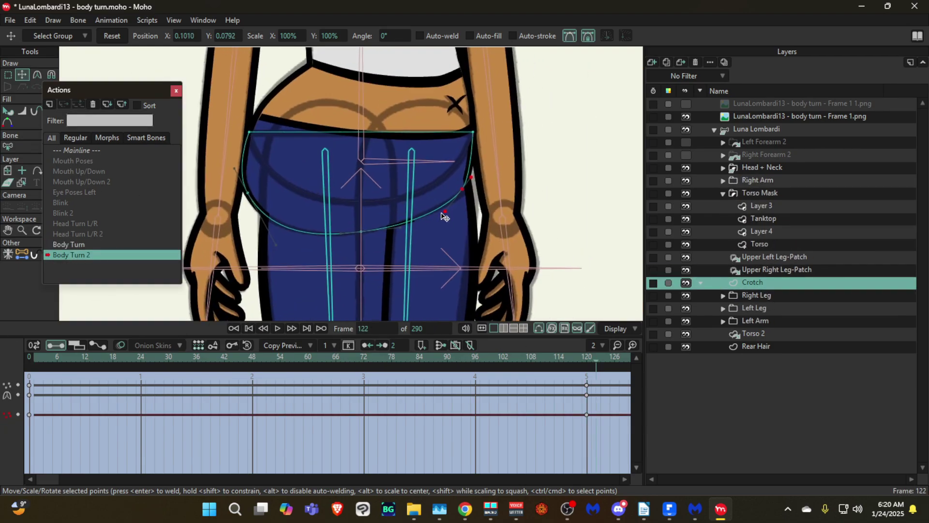
scroll(446, 214, "up", 2)
left_click(724, 295)
double_click(68, 245)
left_click(769, 410)
left_click_drag(338, 363, 387, 363)
left_click(756, 129)
double_click(118, 254)
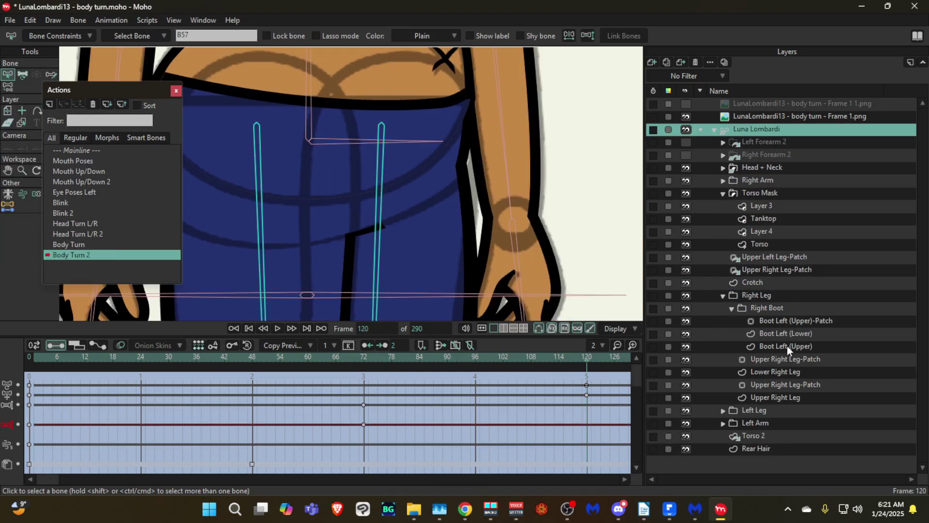
- Collapse the Right Leg group, expand Left Leg, and adjust the Crotch hip point to X 0.1112, Y 0.0871 at frame 120
left_click(723, 295)
left_click(723, 308)
left_click(773, 410)
scroll(332, 103, "up", 2)
scroll(332, 103, "down", 1)
left_click(752, 282)
key("g")
key("t")
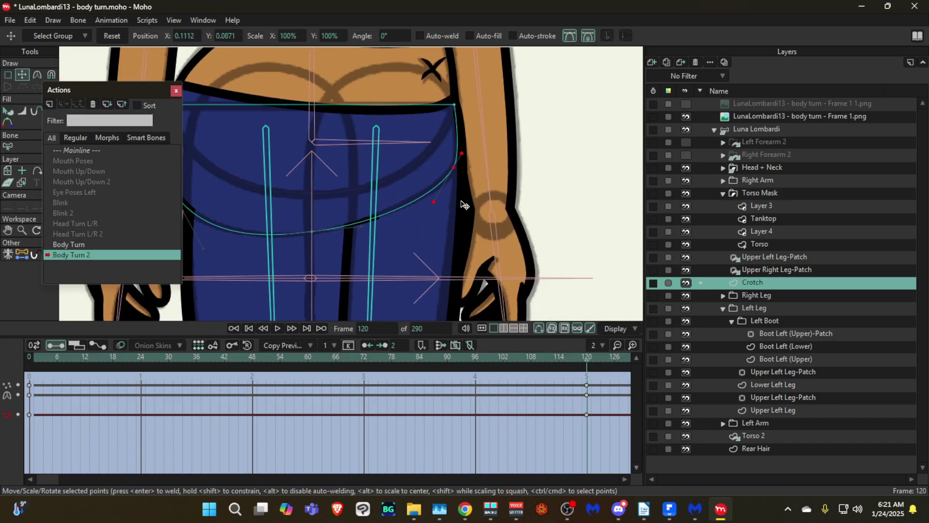
- Return to the mainline, hide the Frame 1 sketch reference and select Luna Lombardi at frame 18
double_click(121, 150)
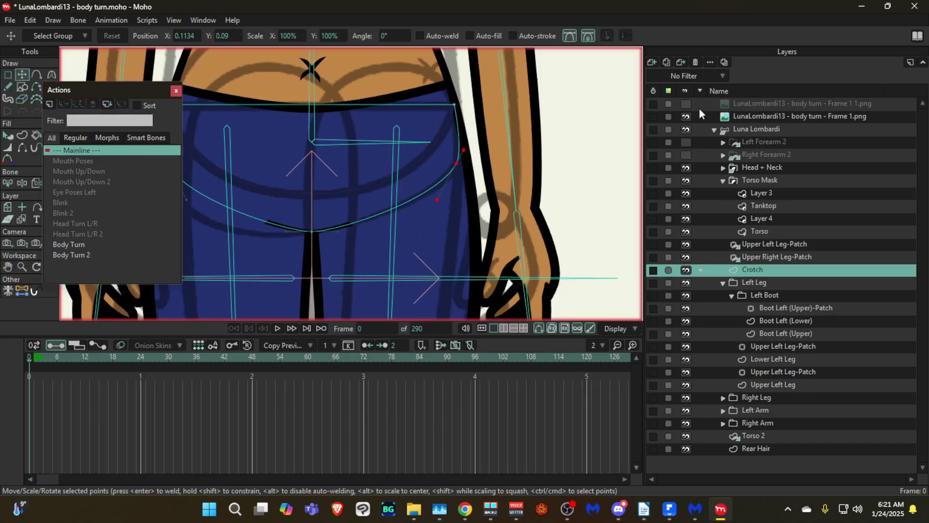
left_click(684, 116)
scroll(405, 163, "down", 4)
left_click_drag(405, 166, 407, 226)
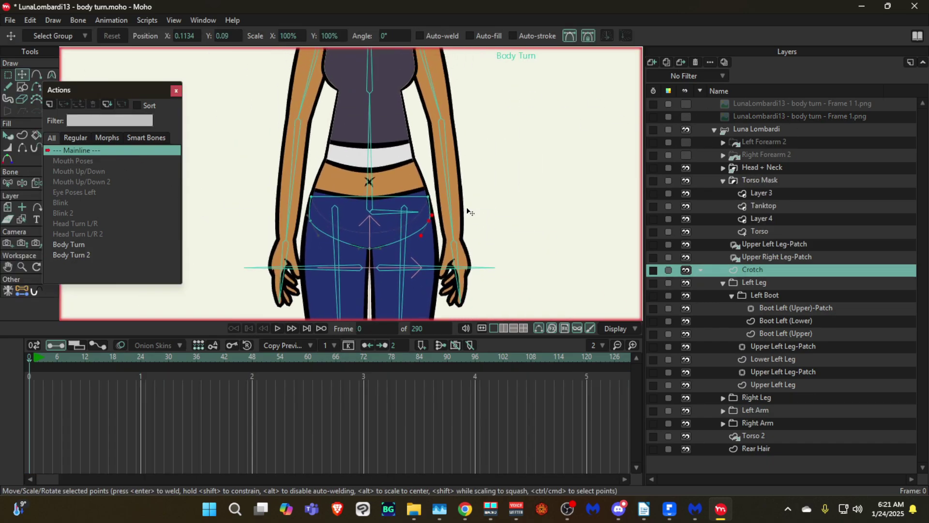
left_click(760, 130)
scroll(372, 190, "down", 2)
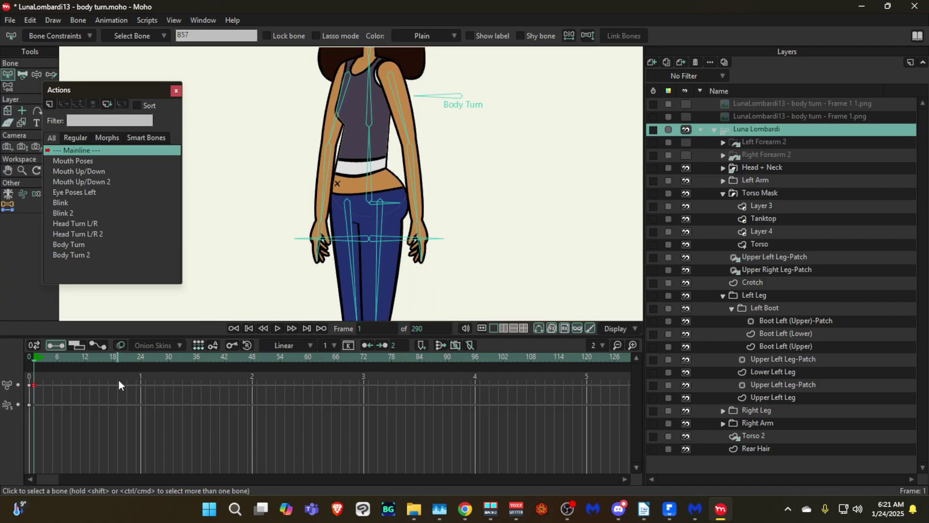
left_click(112, 358)
scroll(447, 137, "down", 3)
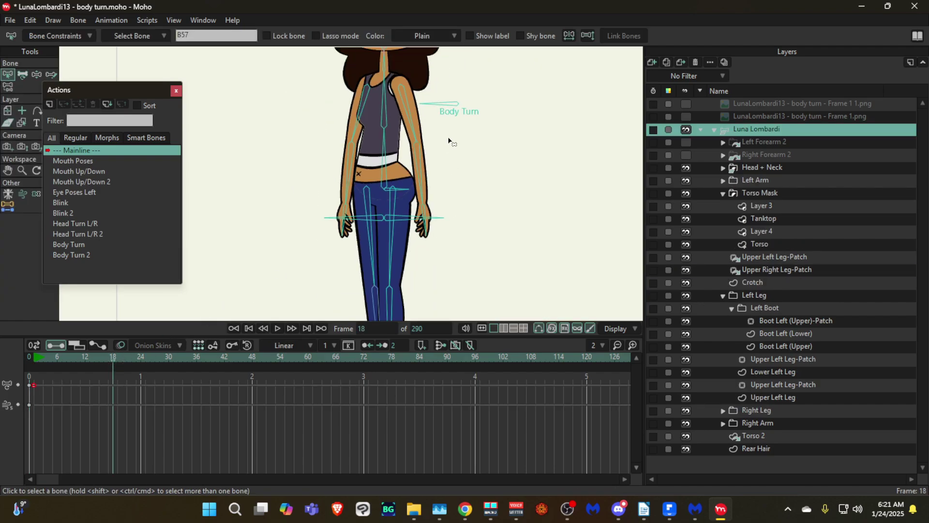
- Rotate the Body Turn smart bone to both sides at frame 18 to test the full body turn
key("z")
left_click_drag(431, 148, 478, 136)
scroll(458, 161, "down", 2)
scroll(453, 105, "down", 1)
scroll(426, 123, "up", 3)
scroll(409, 136, "up", 3)
scroll(409, 136, "up", 3)
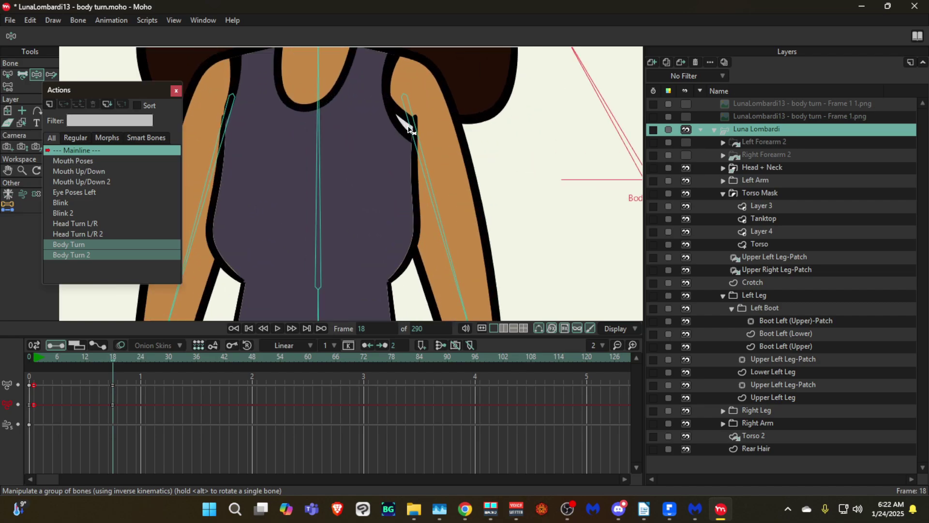
scroll(406, 129, "down", 2)
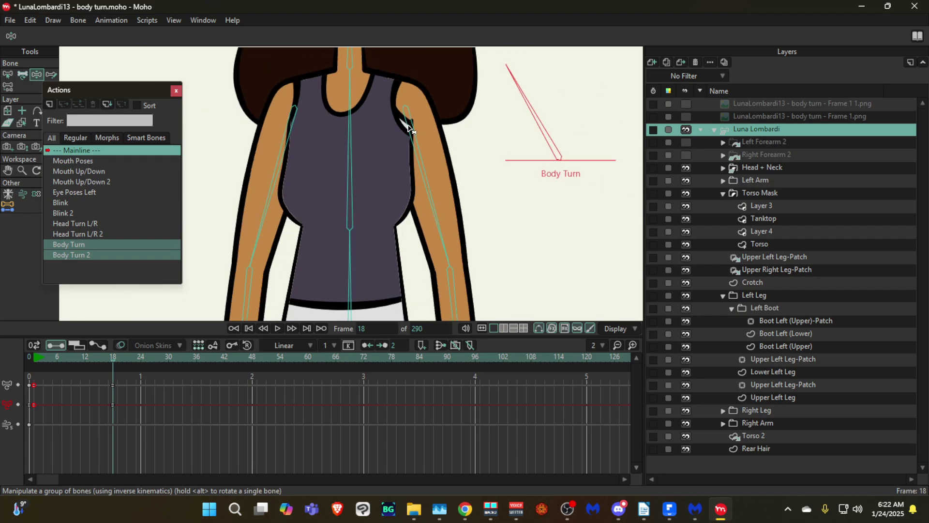
left_click_drag(480, 112, 573, 137)
scroll(527, 181, "down", 2)
left_click_drag(527, 180, 496, 123)
scroll(526, 154, "down", 2)
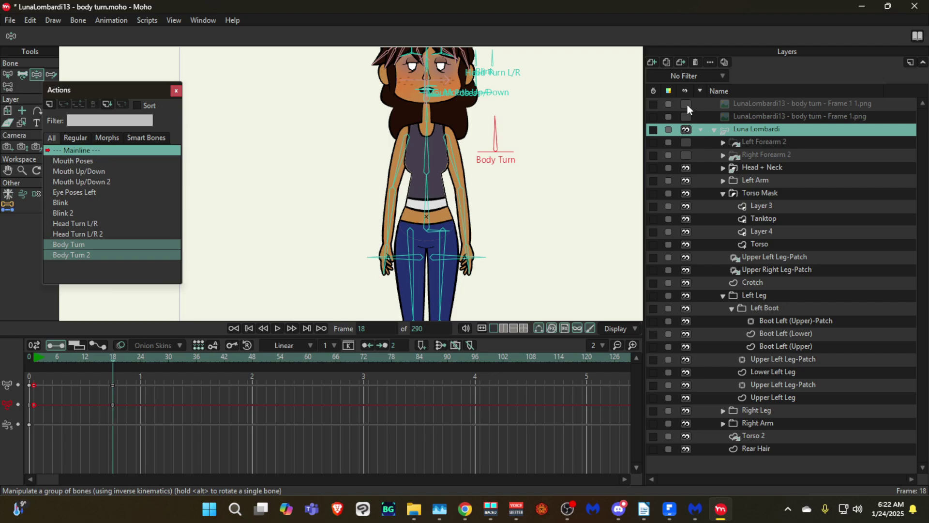
- Hide the Luna Lombardi artwork and toggle the Frame 1 and Frame 1 1 reference images to examine them
left_click(686, 104)
left_click(686, 105)
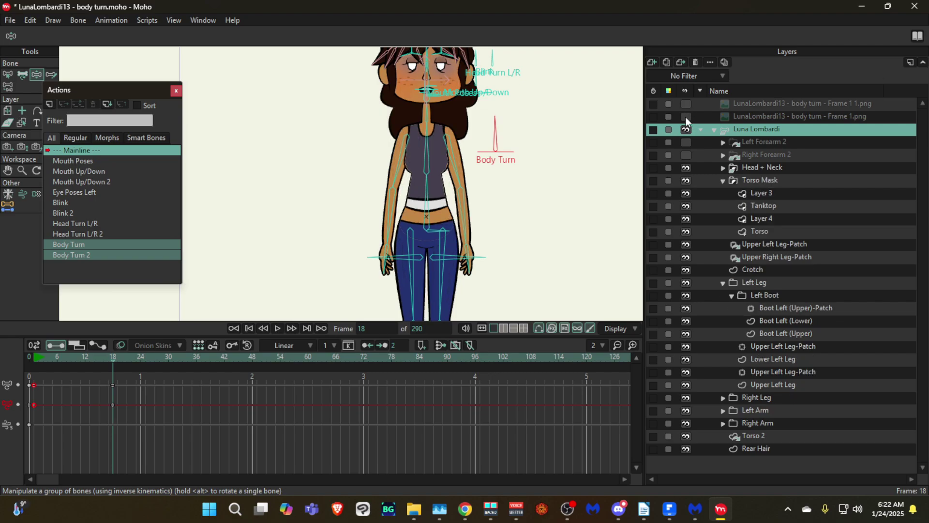
left_click(685, 117)
left_click(687, 130)
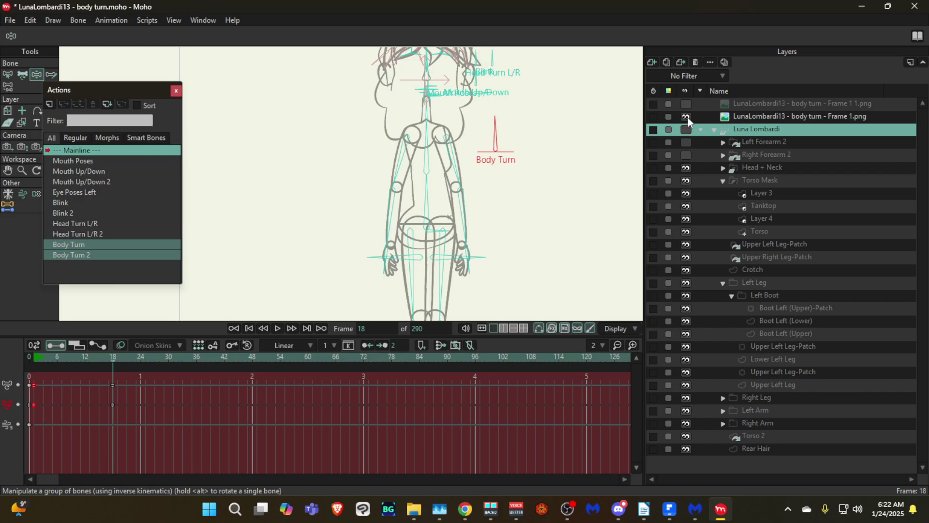
left_click(687, 117)
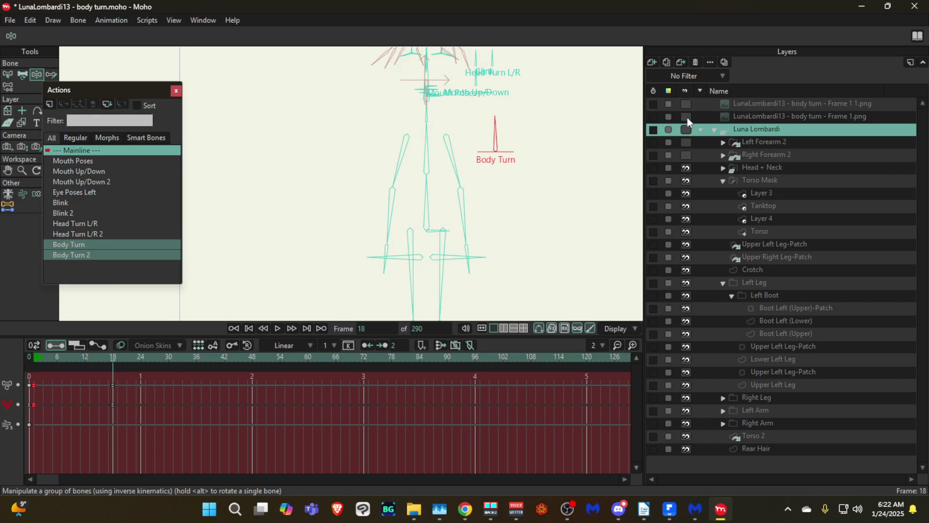
left_click(684, 108)
left_click(685, 109)
left_click(687, 108)
scroll(439, 215, "up", 4)
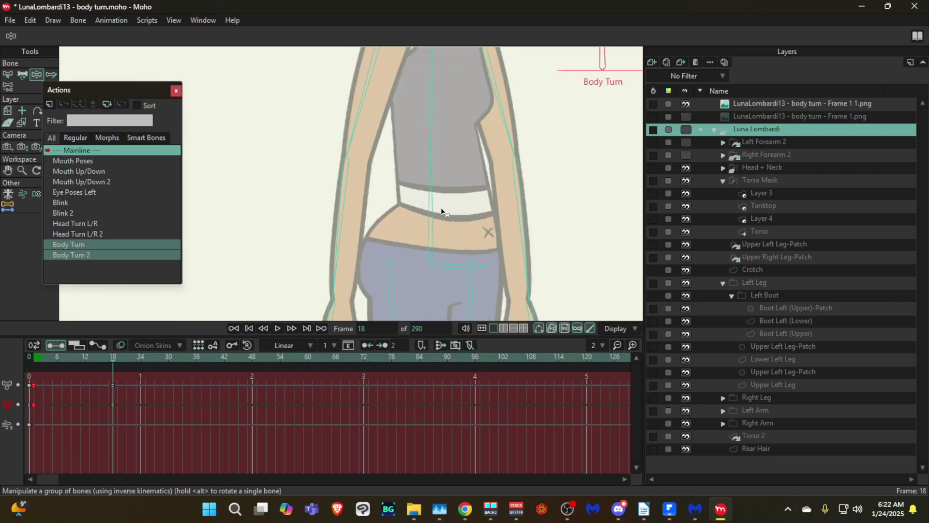
scroll(471, 211, "down", 4)
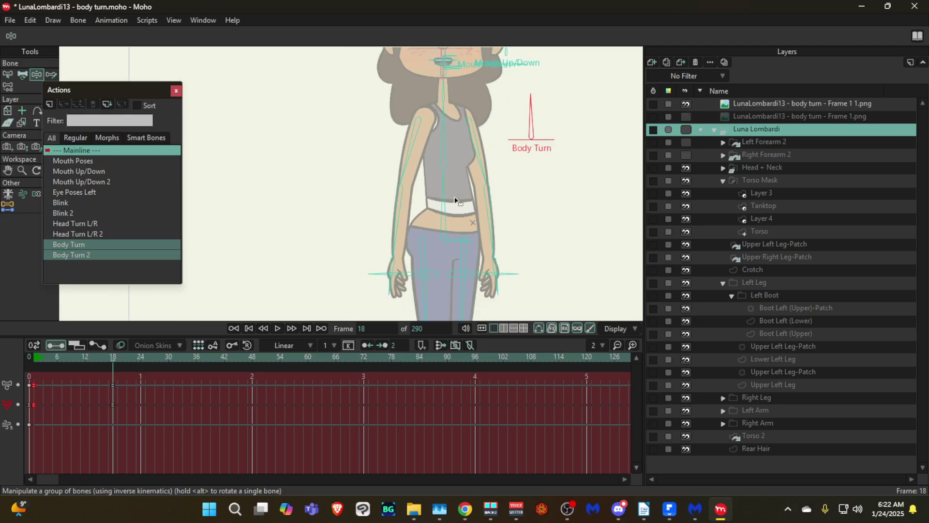
scroll(460, 197, "up", 2)
left_click(685, 104)
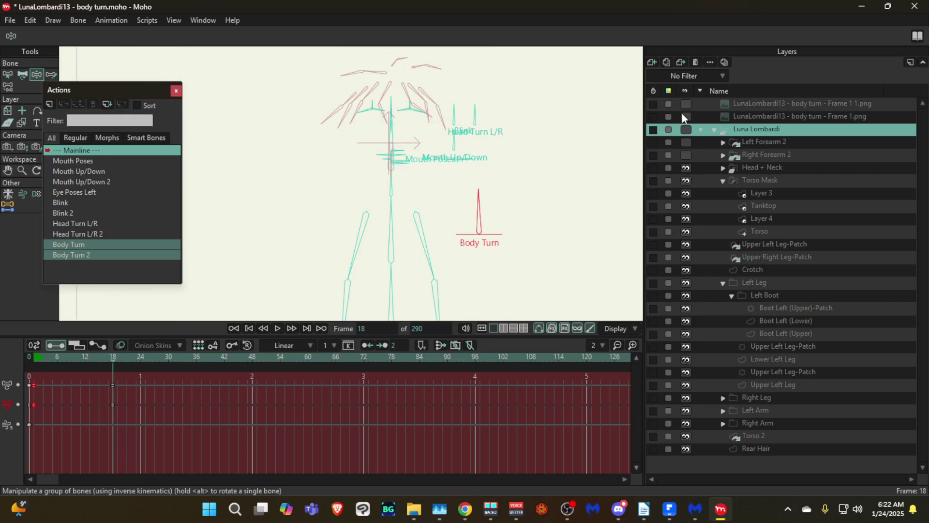